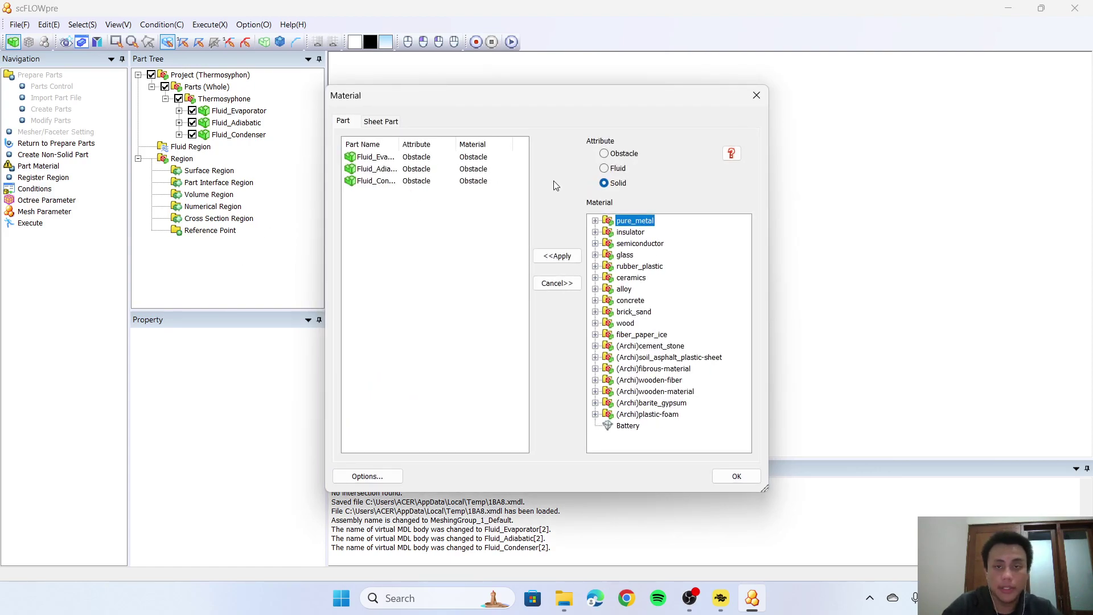
Assign the fluid material water_vapor(compressible/27C) to the evaporator, adiabatic and condenser parts, and enable heat analysis
drag(618, 97, 393, 85)
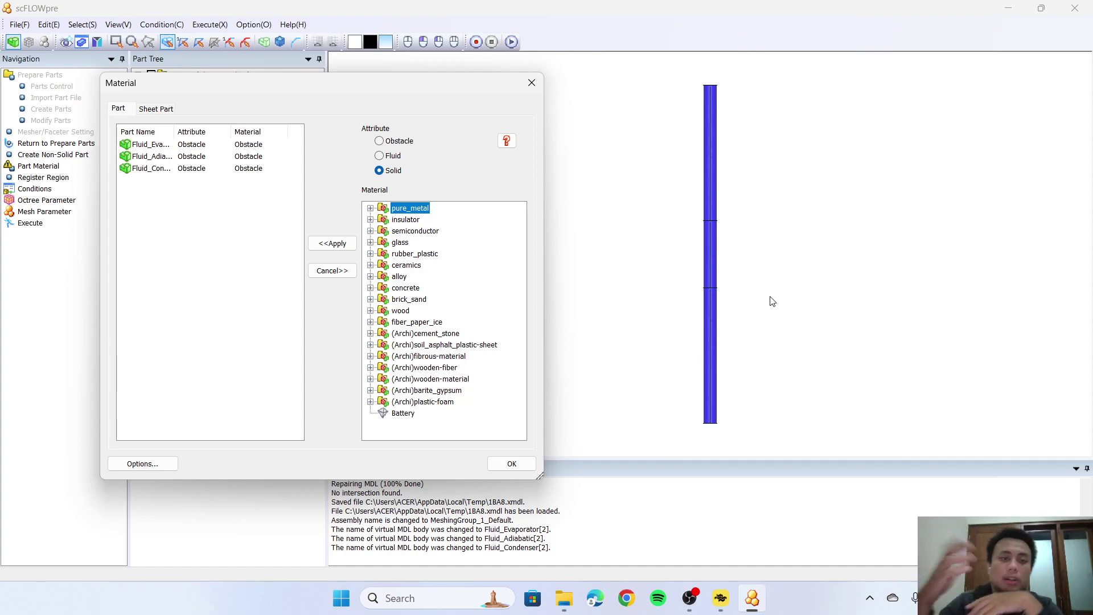
click(388, 160)
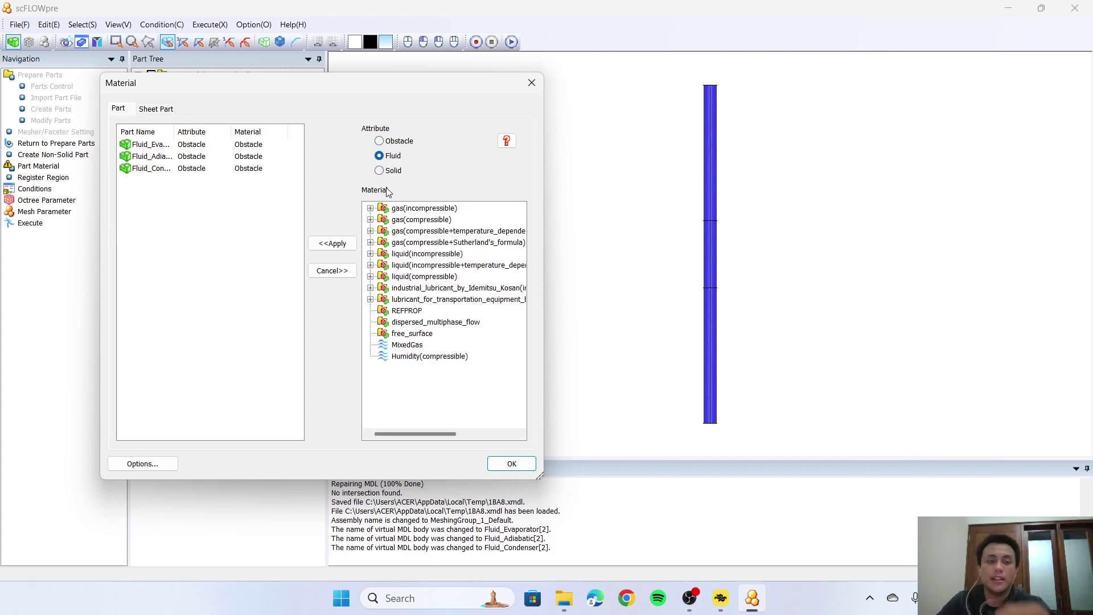
click(370, 220)
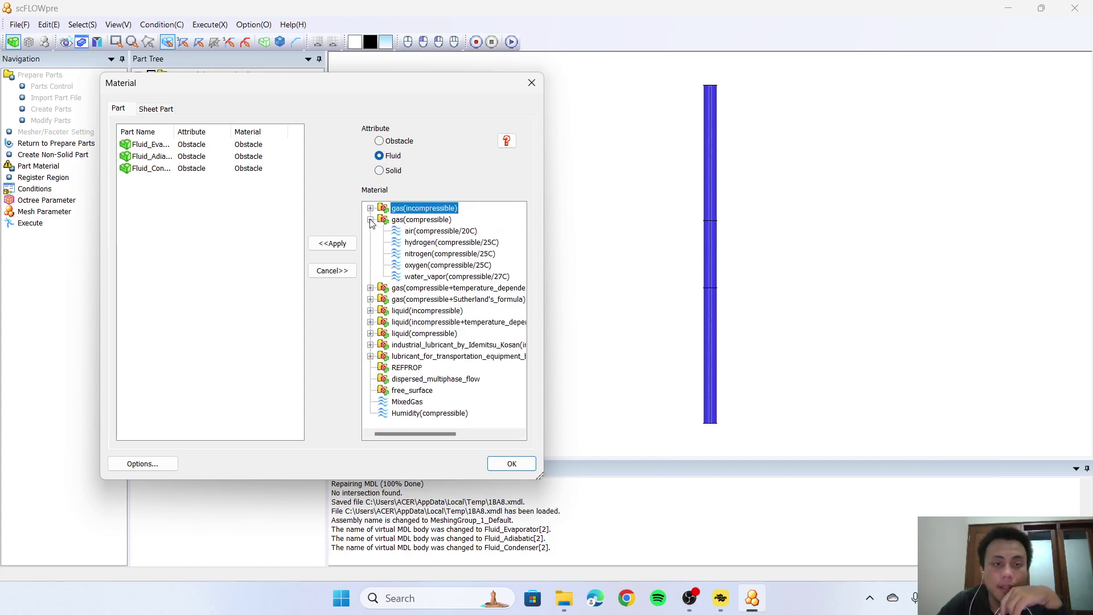
click(431, 276)
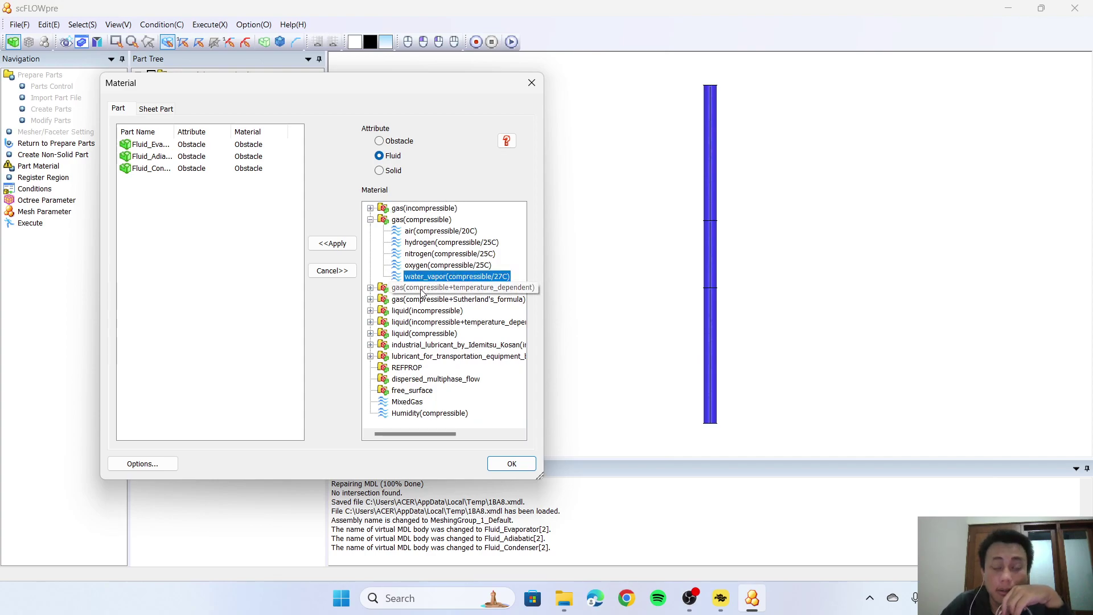
click(229, 145)
shift+click(251, 169)
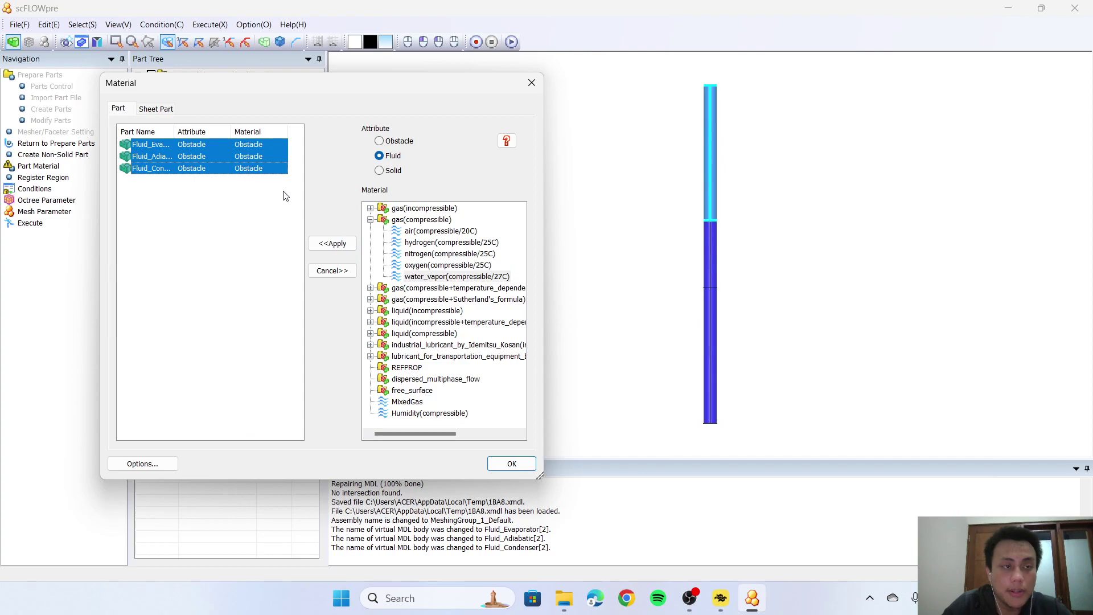
click(332, 242)
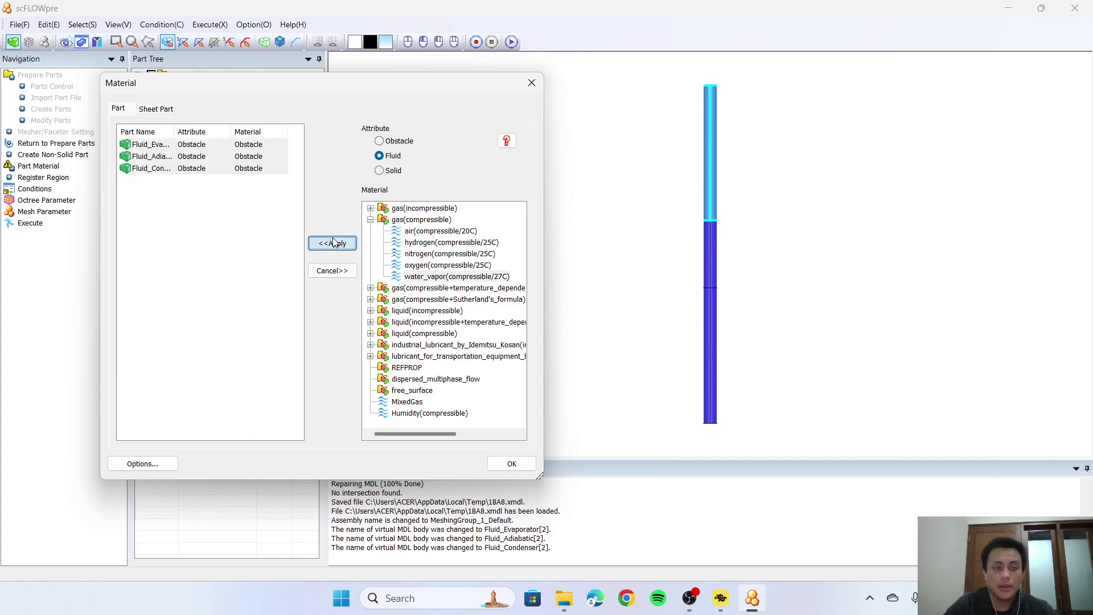
click(561, 193)
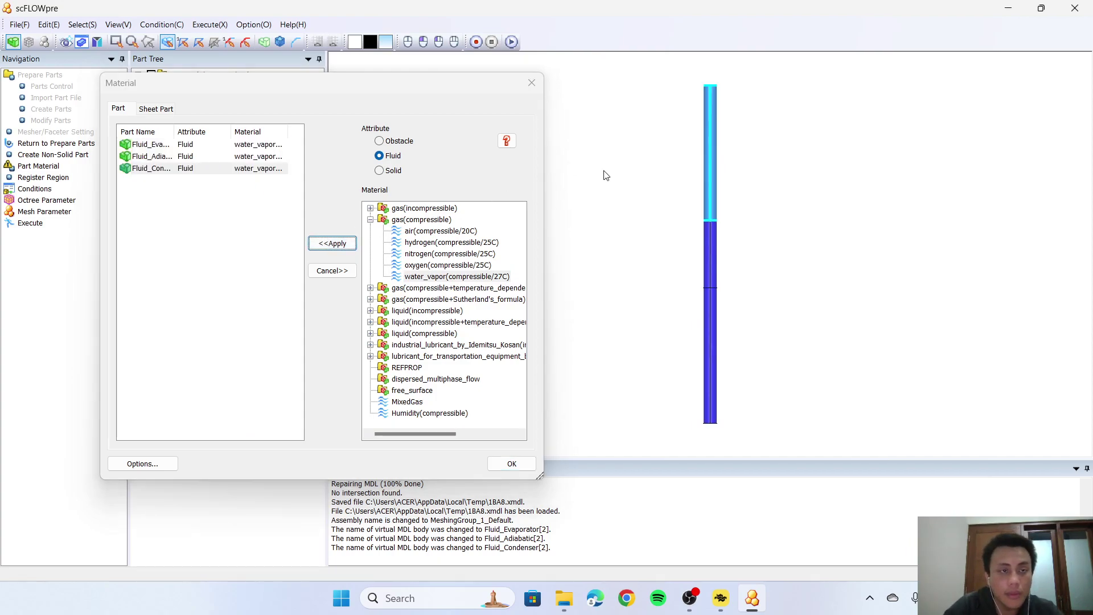
click(510, 464)
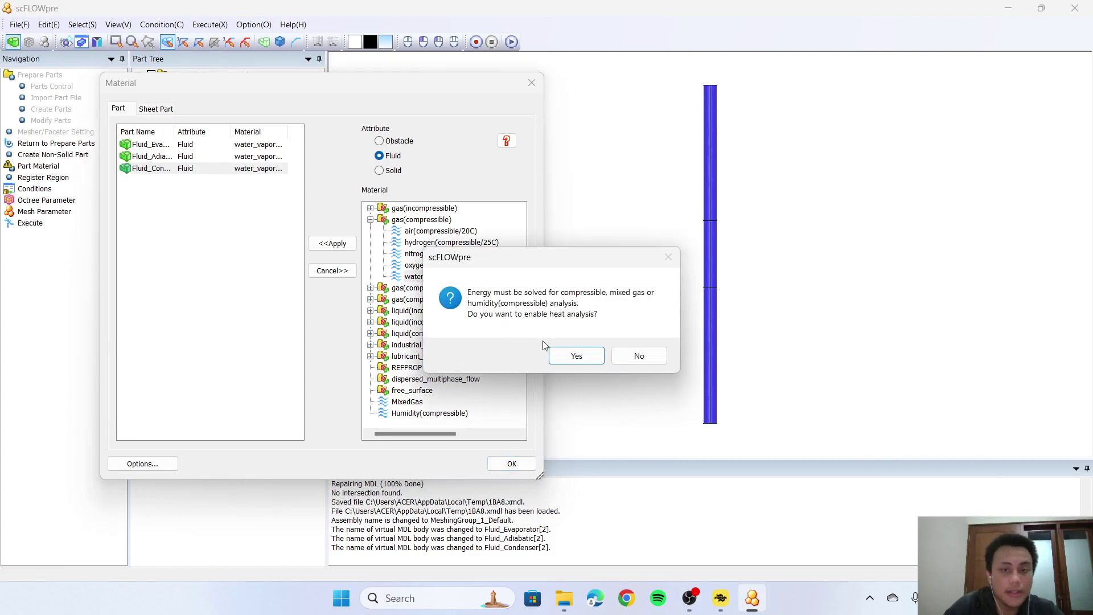
click(573, 357)
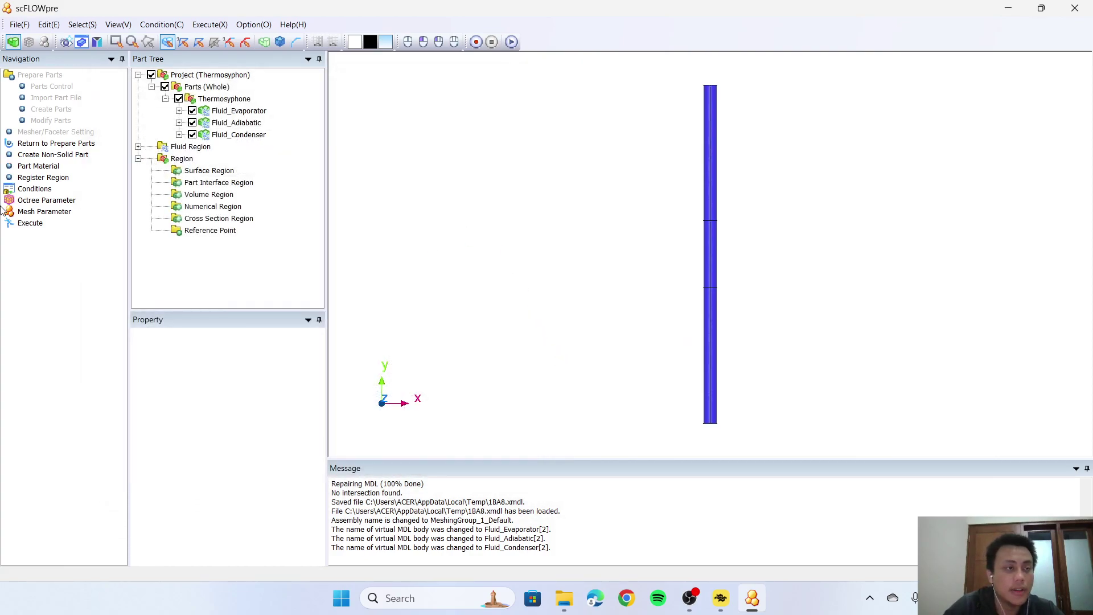
Register the side face of the pipe's lowest section as a surface region named "evaporator"
double_click(47, 179)
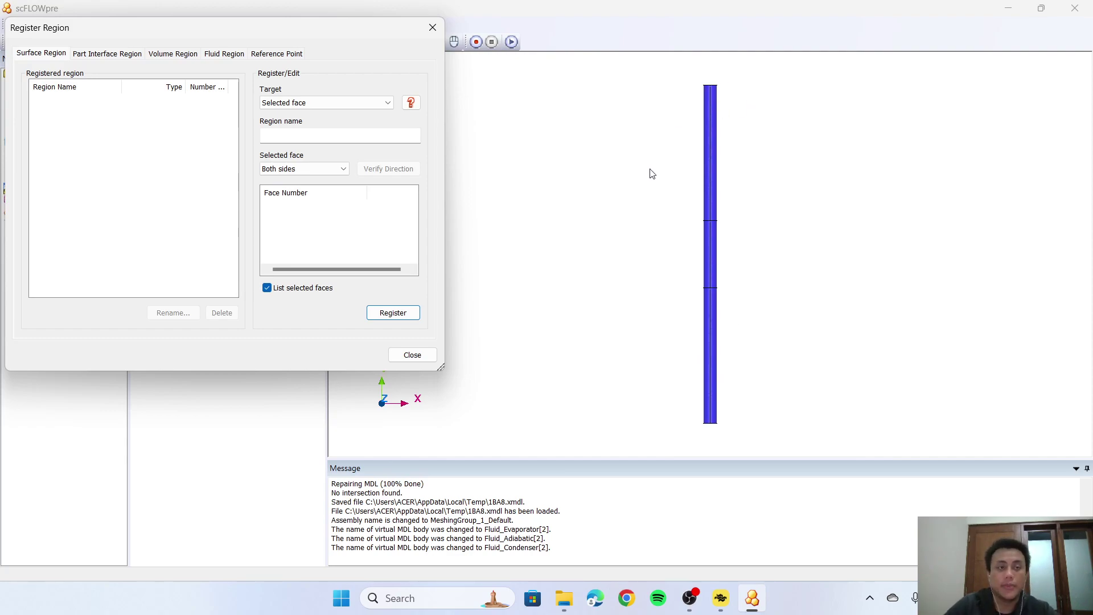
click(717, 347)
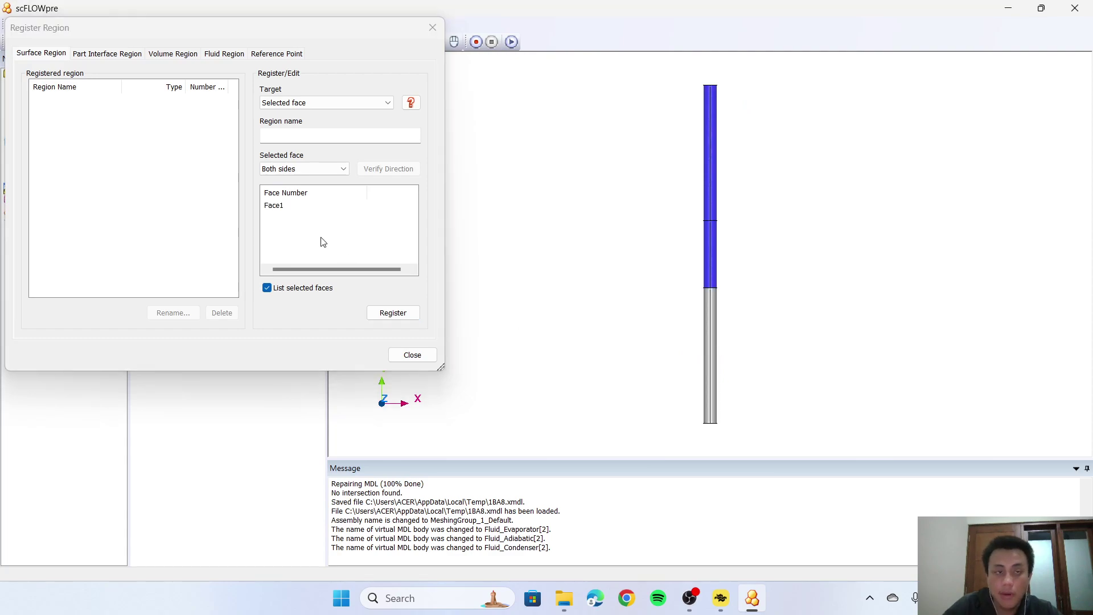
click(300, 138)
text(evaop)
key(BackSpace)
key(BackSpace)
key(BackSpace)
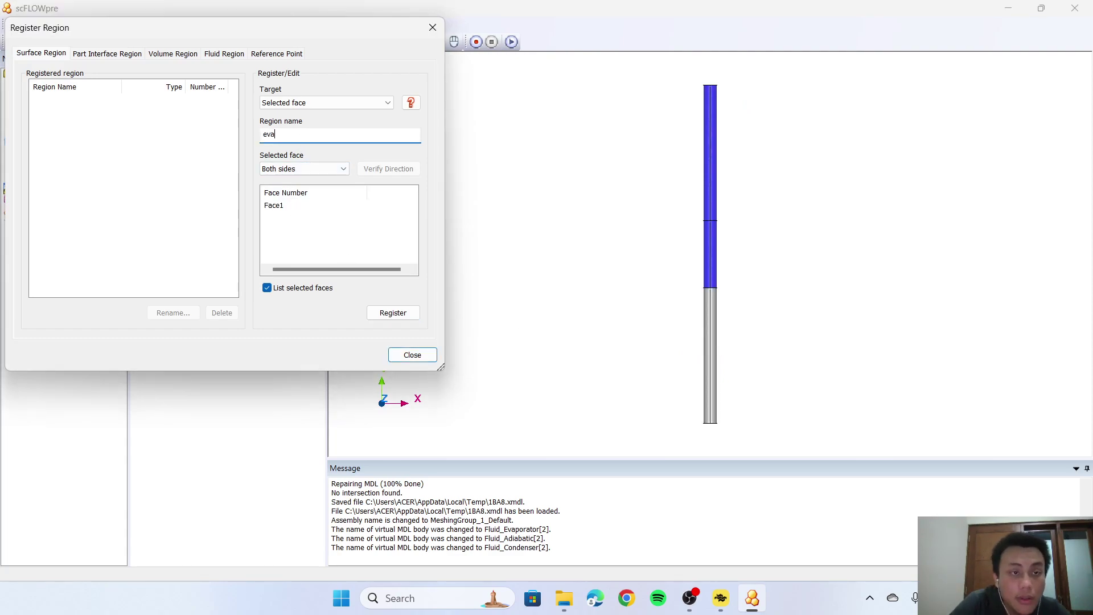
text(porator)
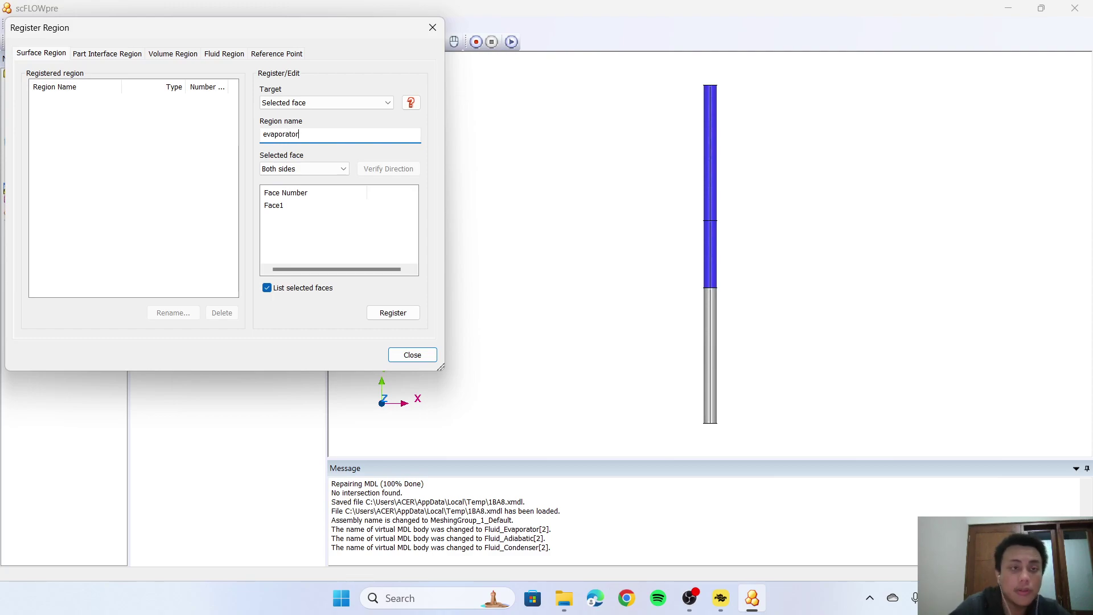
click(392, 312)
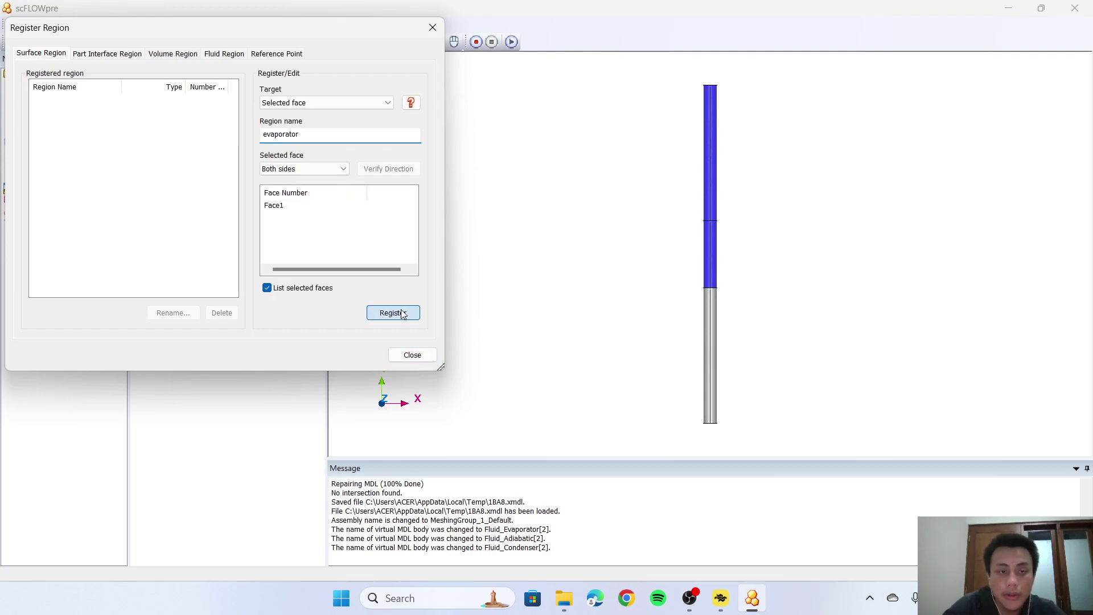
Register the side face of the pipe's uppermost section as a surface region named "condenser" and finish region registration
click(710, 143)
click(21, 93)
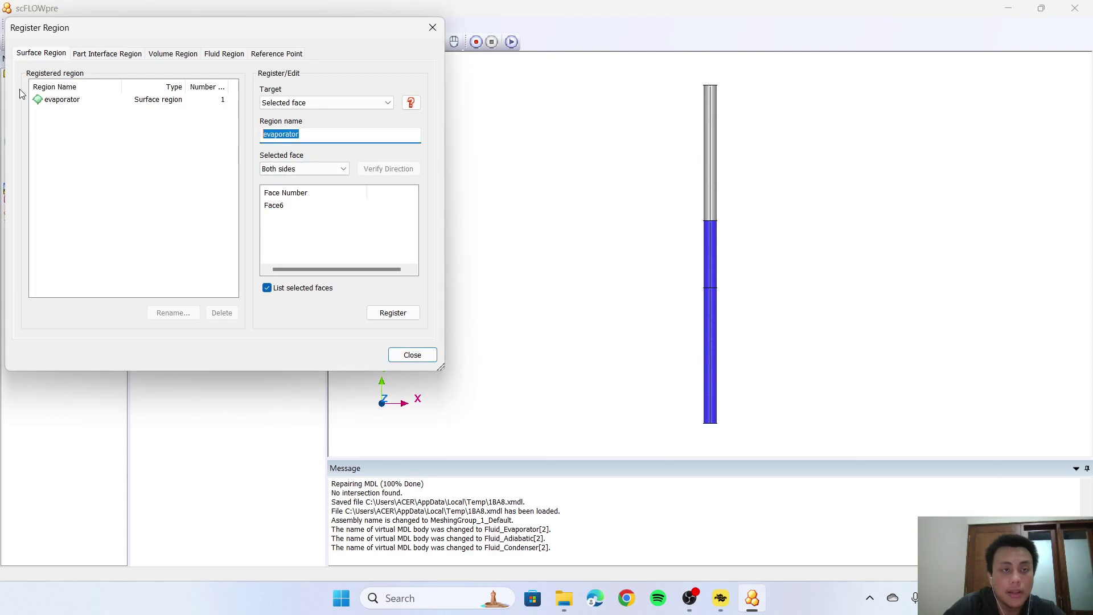
text(condenser)
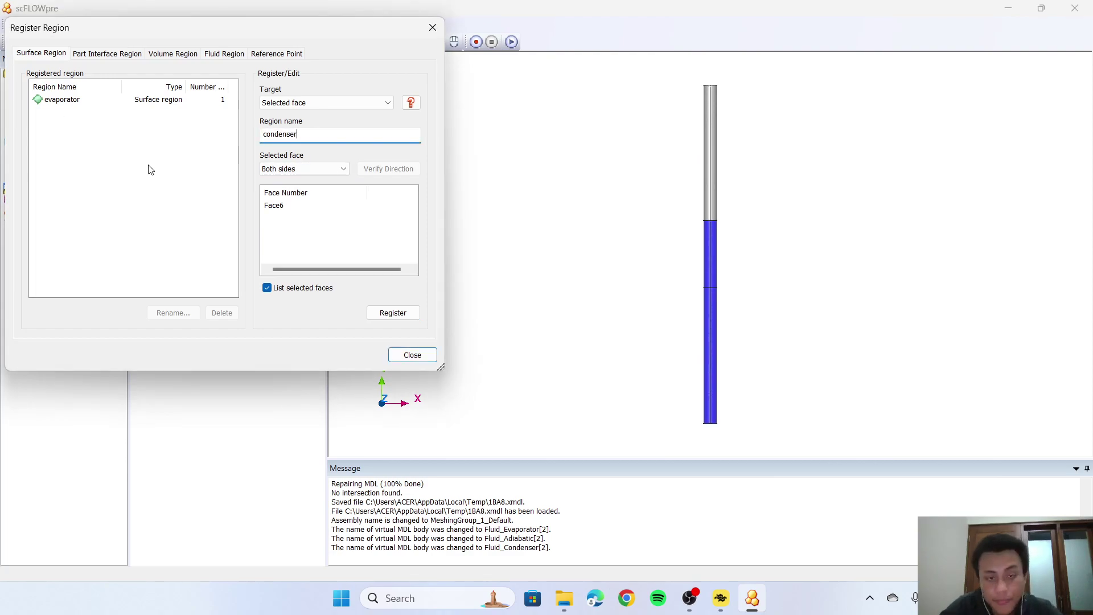
click(379, 311)
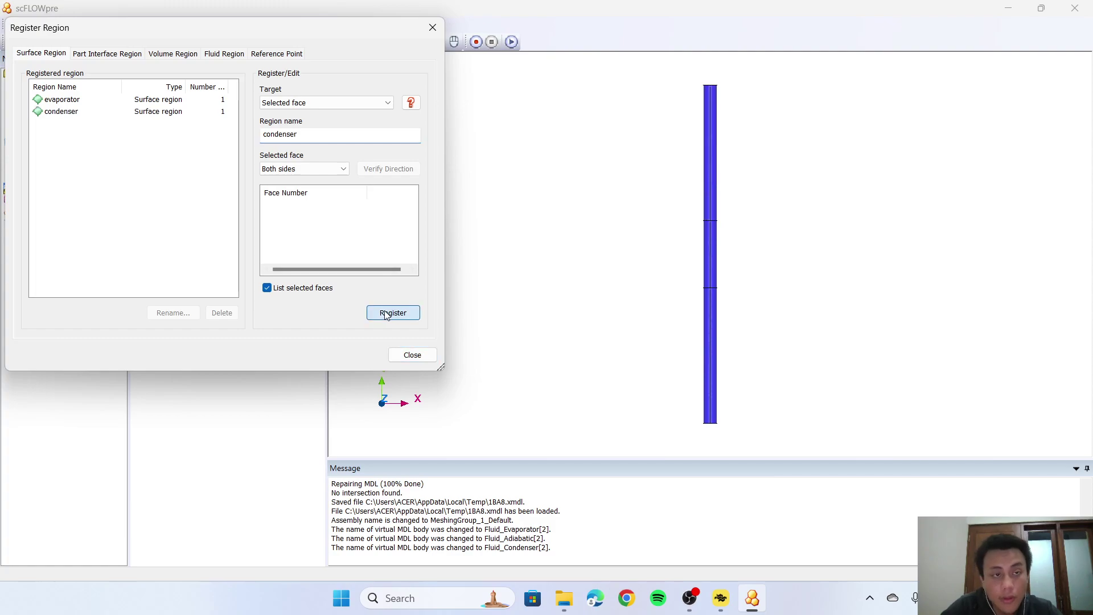
click(129, 57)
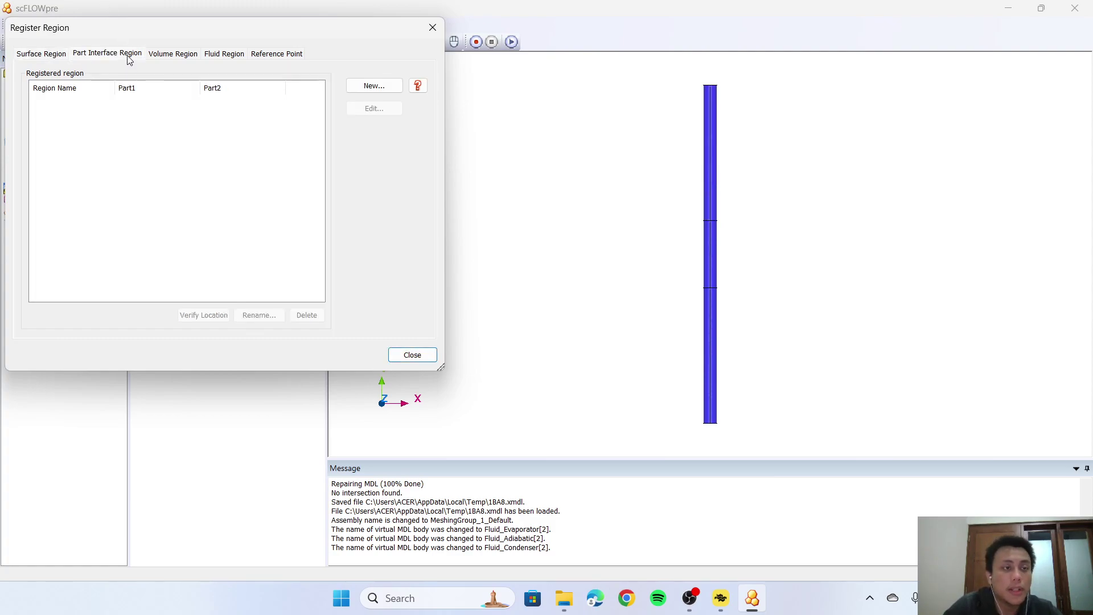
click(183, 57)
click(212, 57)
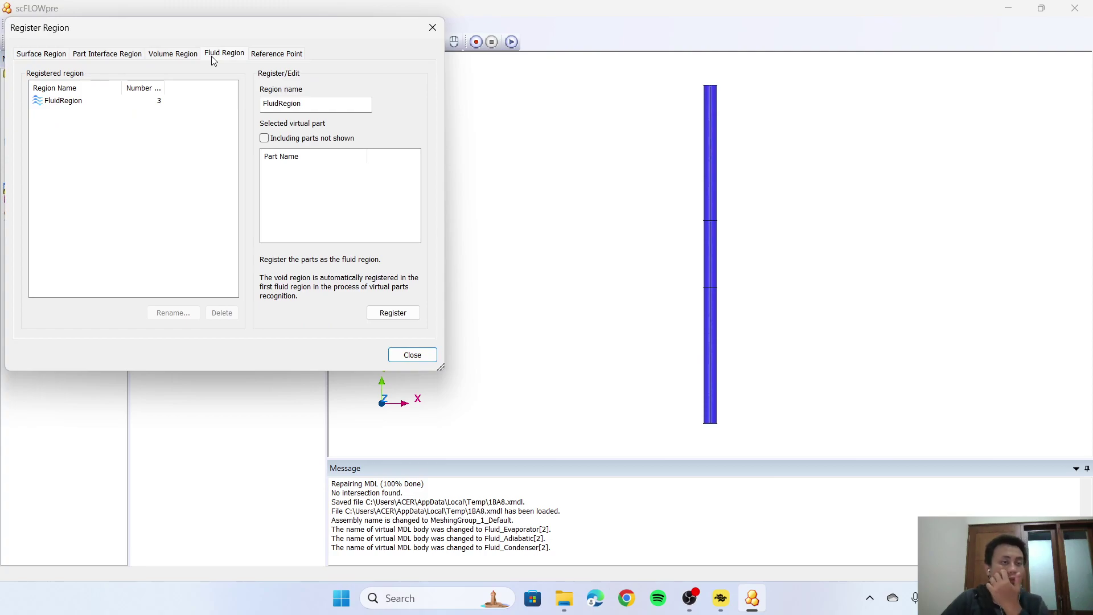
click(412, 356)
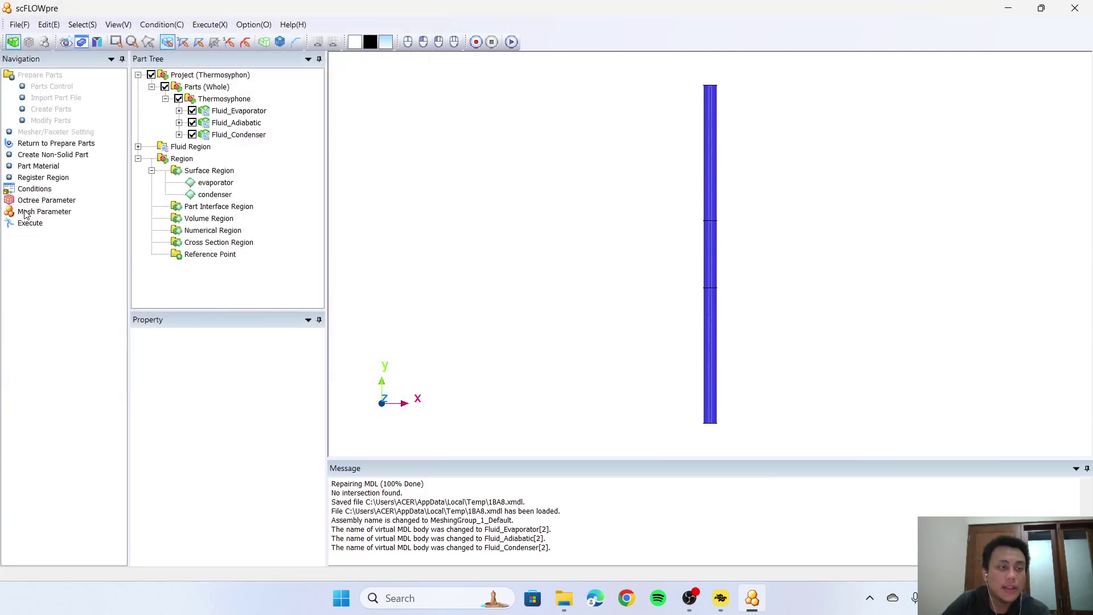
Open the analysis conditions, accept the flow analysis method settings, and enable free surface multiphase flow
click(36, 189)
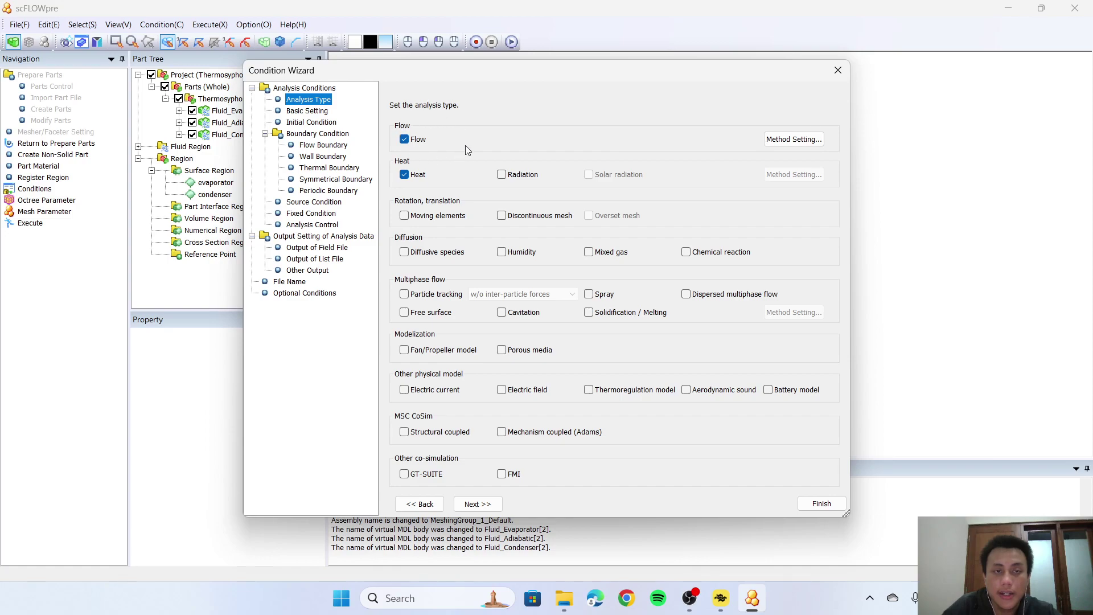
click(800, 142)
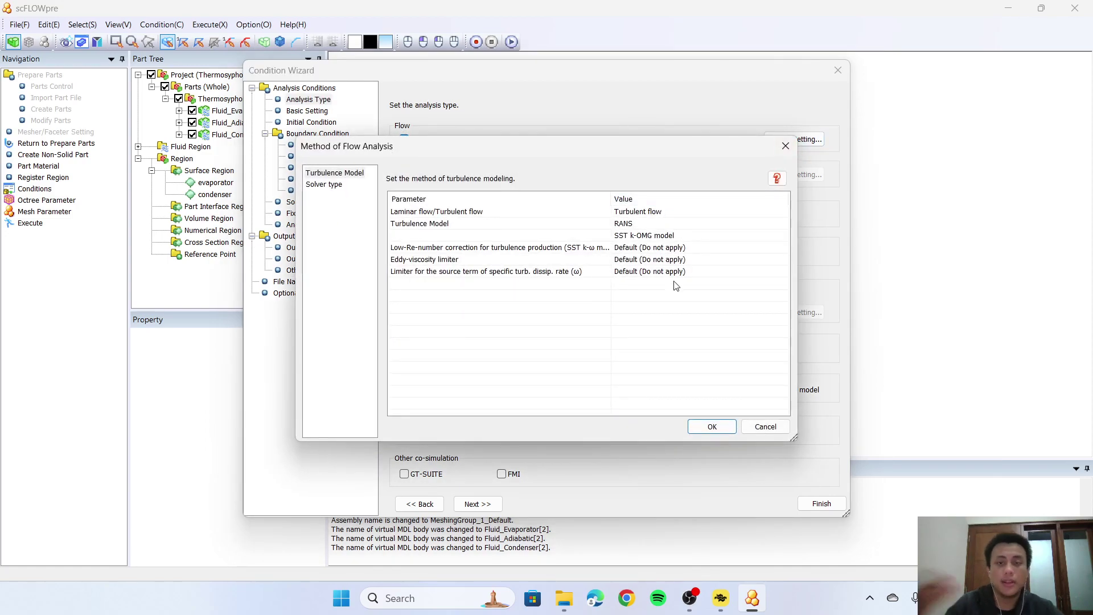
click(700, 427)
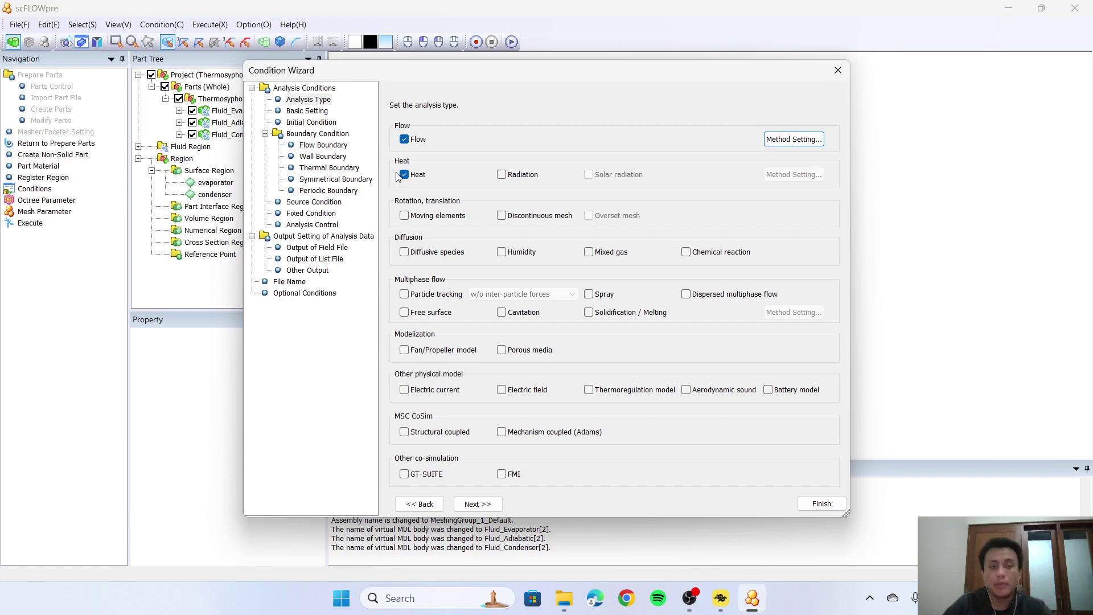
click(440, 314)
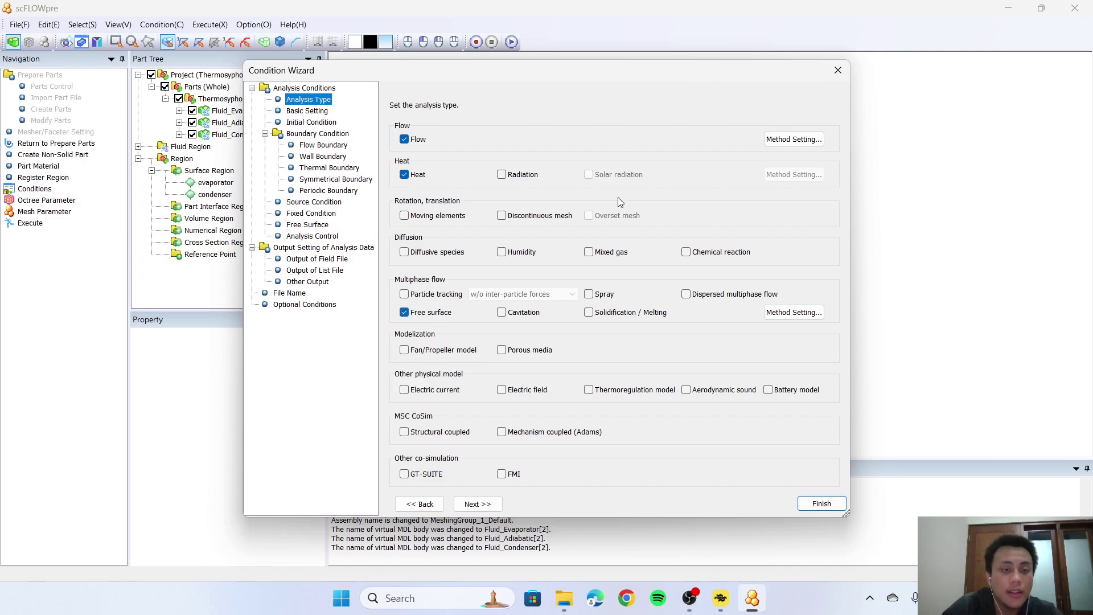
Assign FluidRegion with water_vapor(compressible/27C) as the gas region of the free surface analysis
click(327, 225)
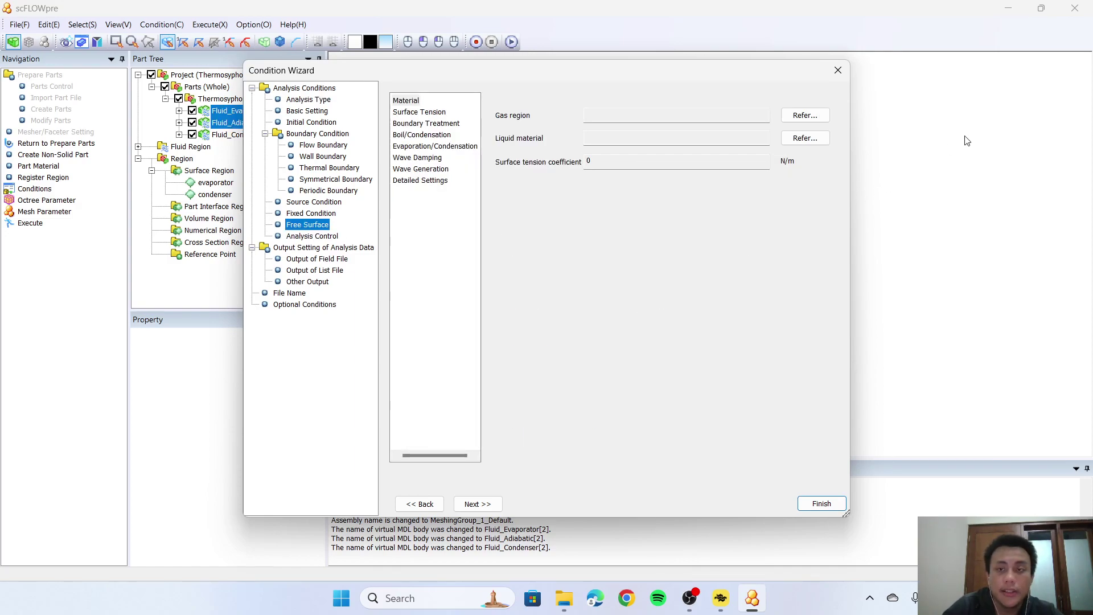
click(805, 115)
click(547, 163)
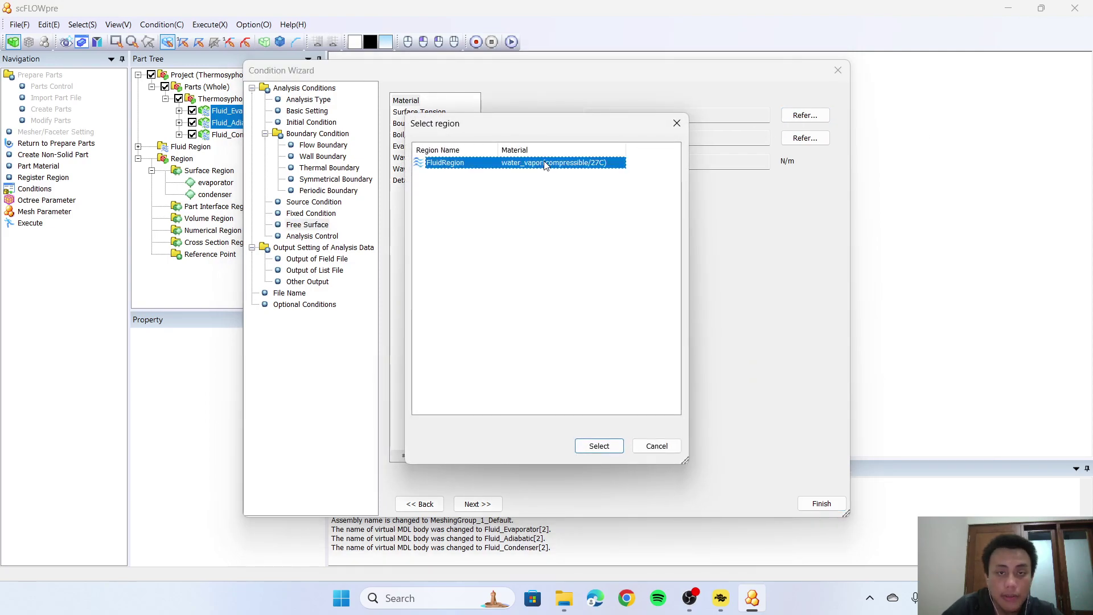
click(613, 449)
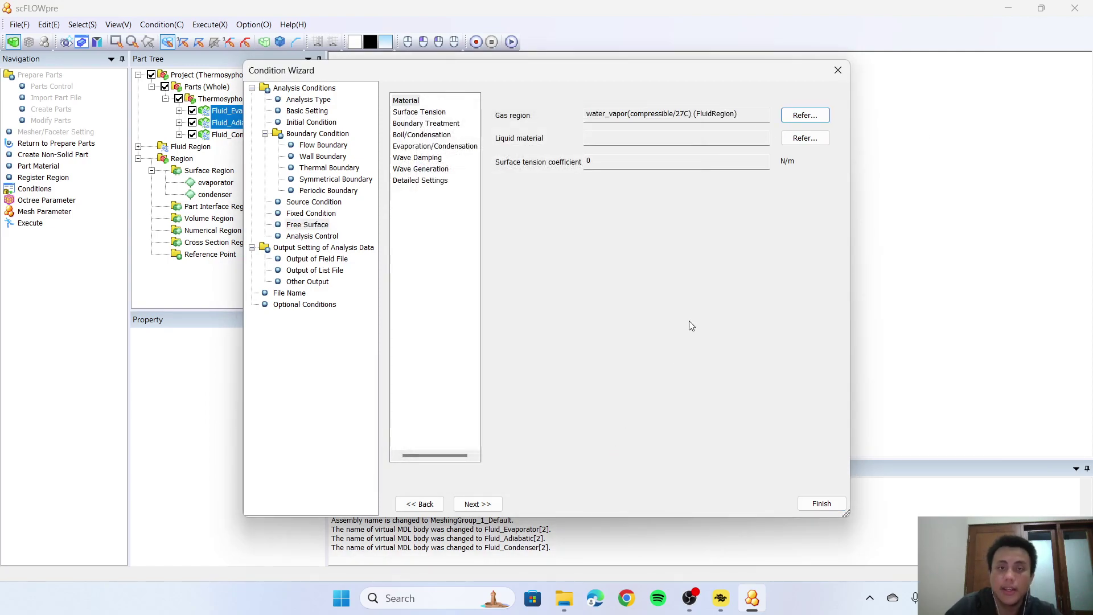
Set the free surface liquid material to water(incompressible/20C) from the incompressible liquids
click(805, 138)
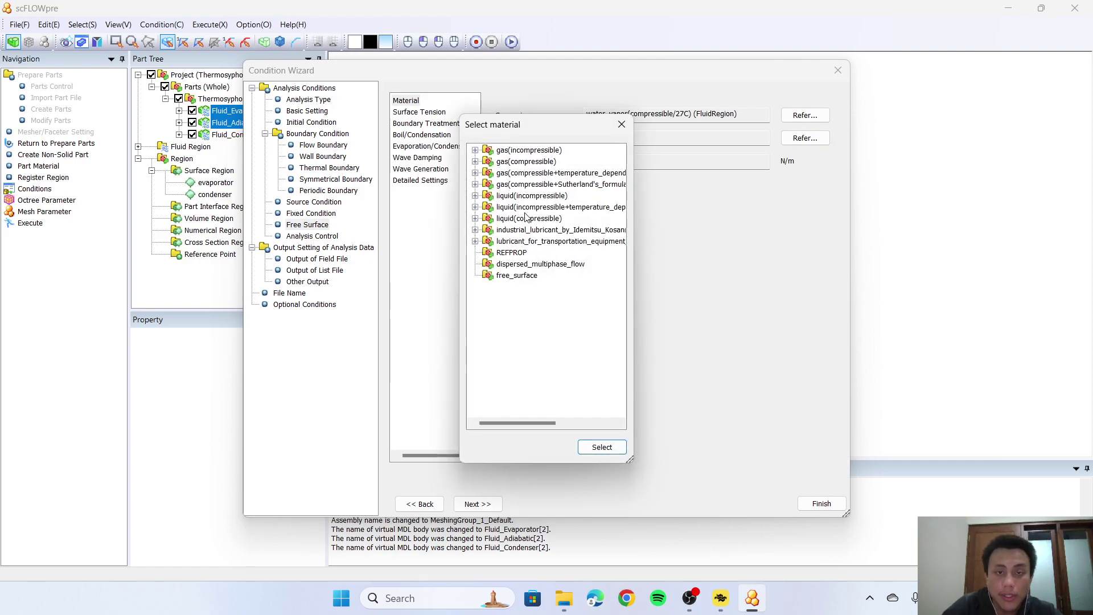
double_click(485, 195)
scroll(546, 216, down, 2)
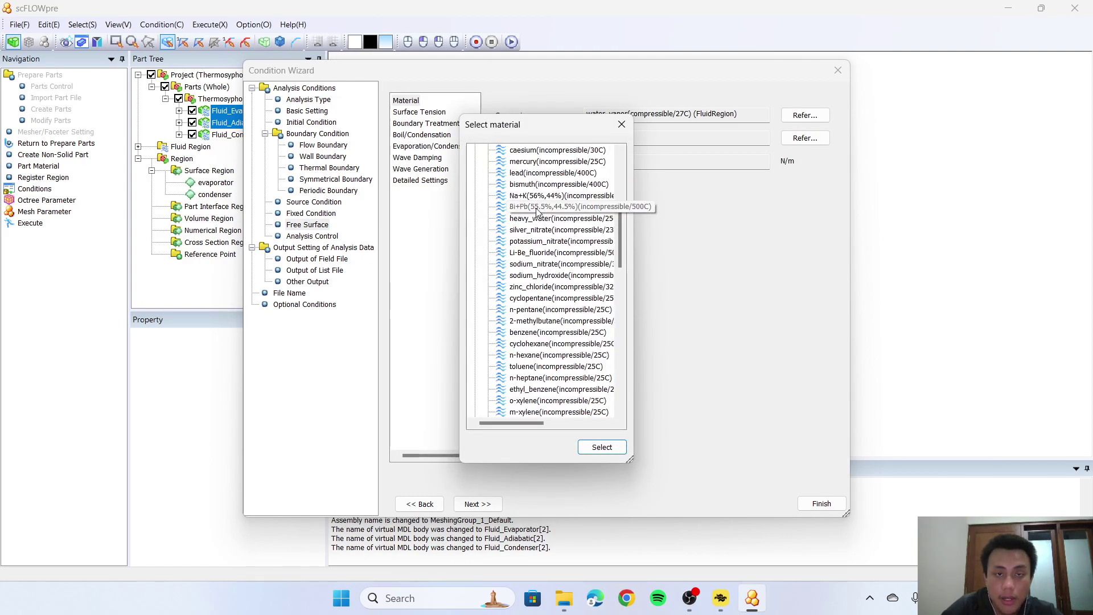
scroll(552, 213, up, 3)
click(555, 207)
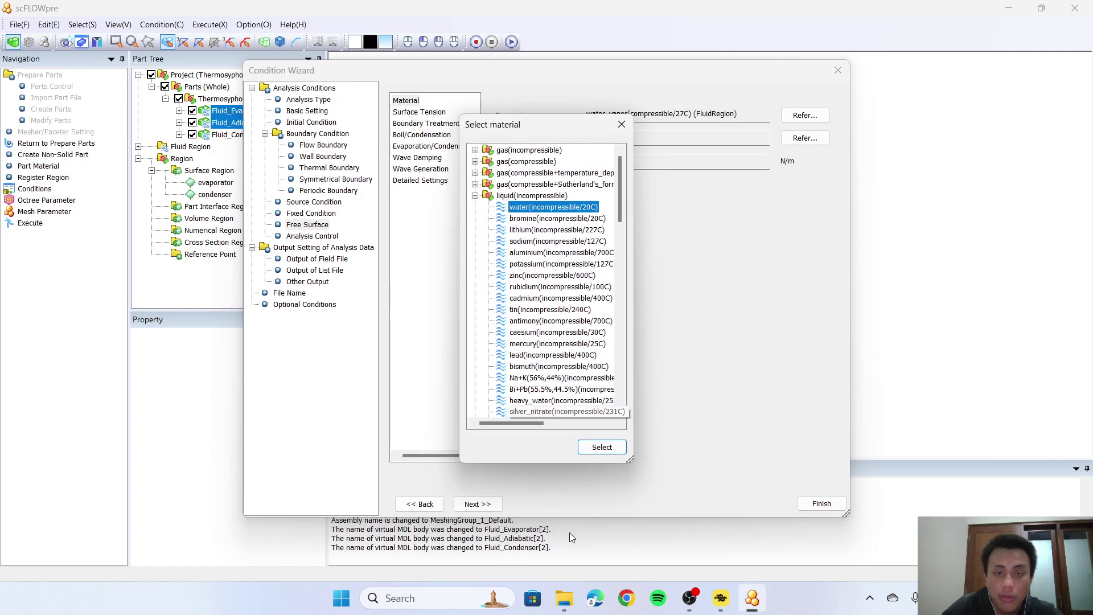
click(602, 447)
Enable boil/condensation in fluids for the free surface analysis and set the saturation temperature unit to K
click(433, 113)
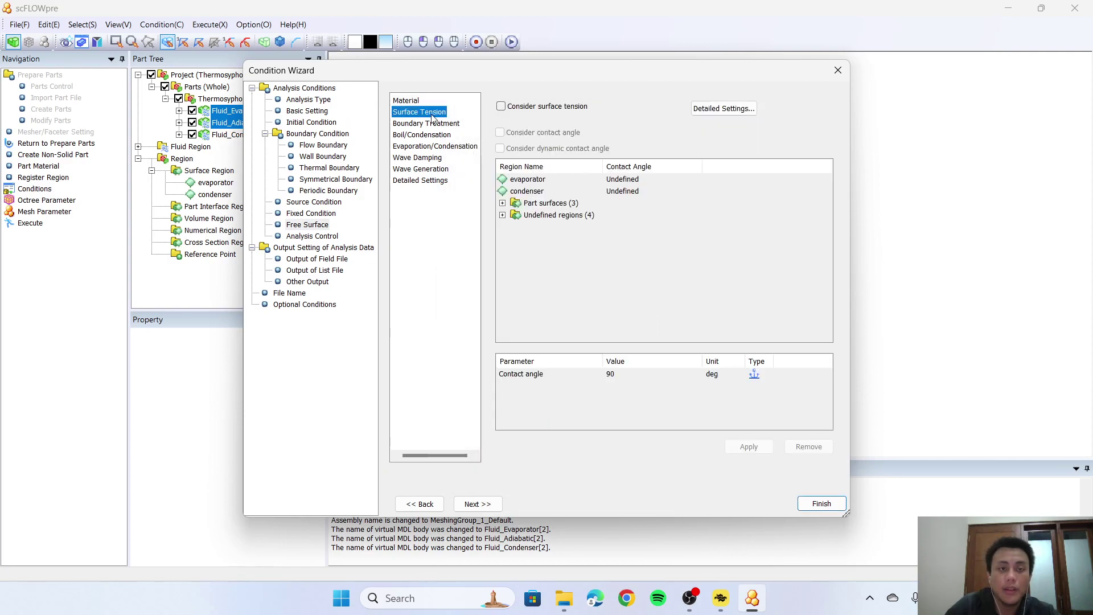
click(431, 124)
click(428, 137)
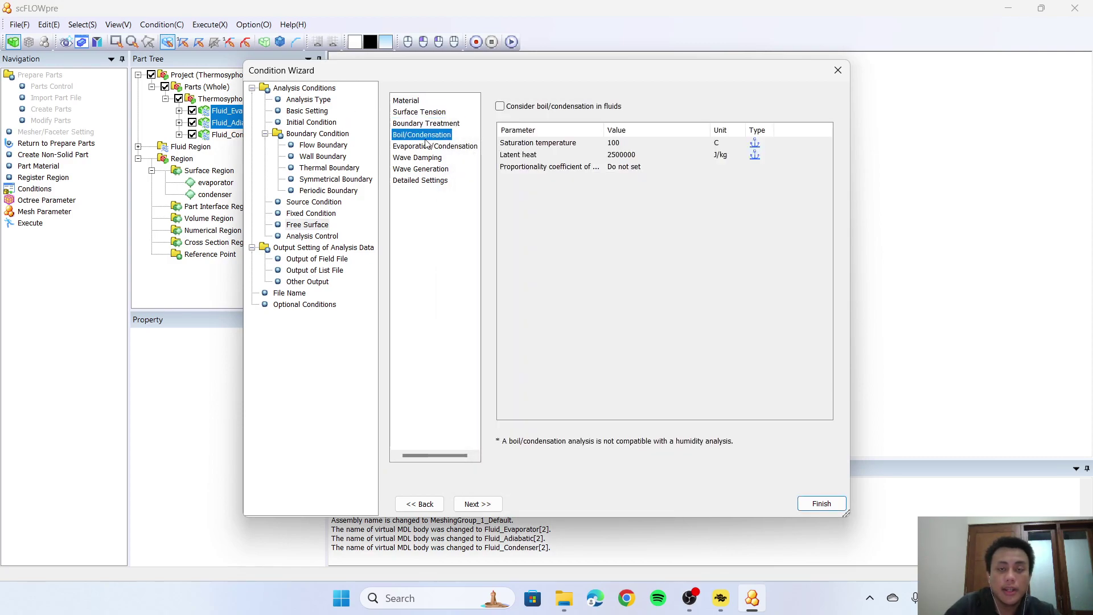
click(514, 108)
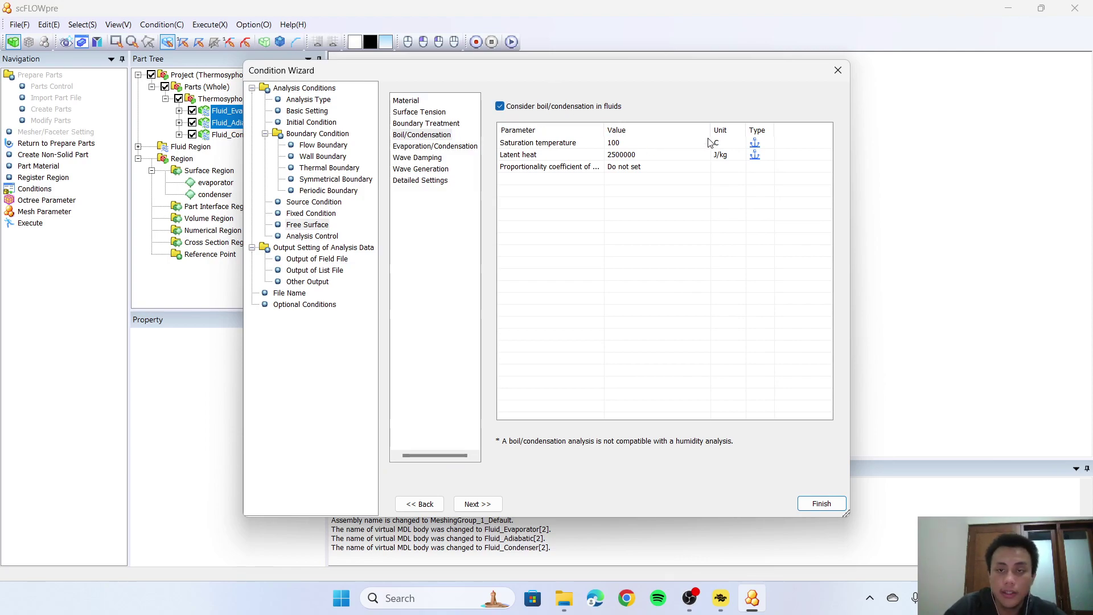
click(723, 146)
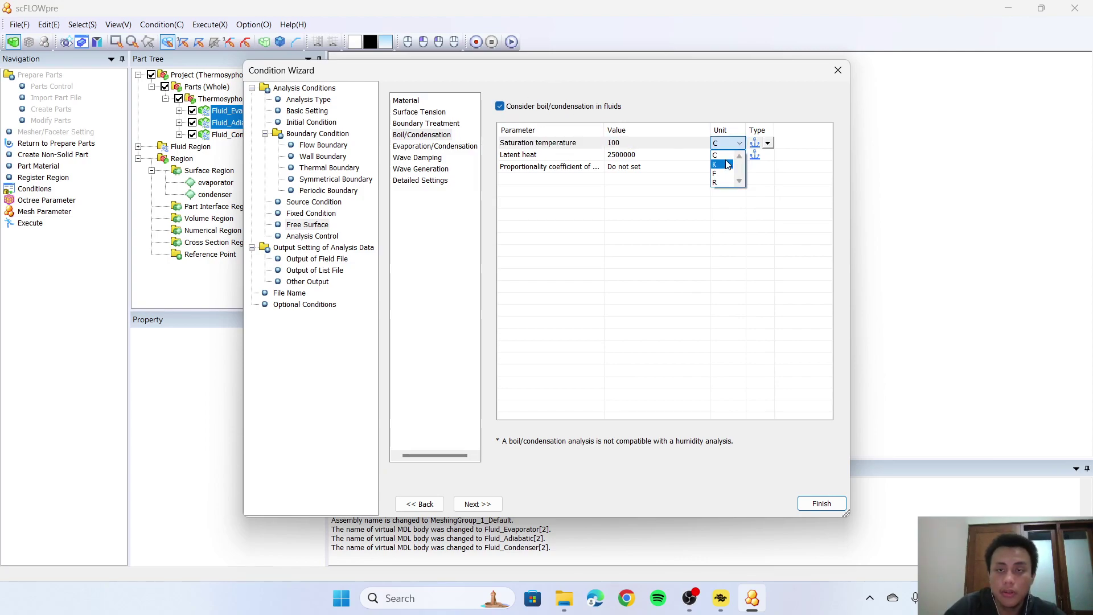
click(721, 164)
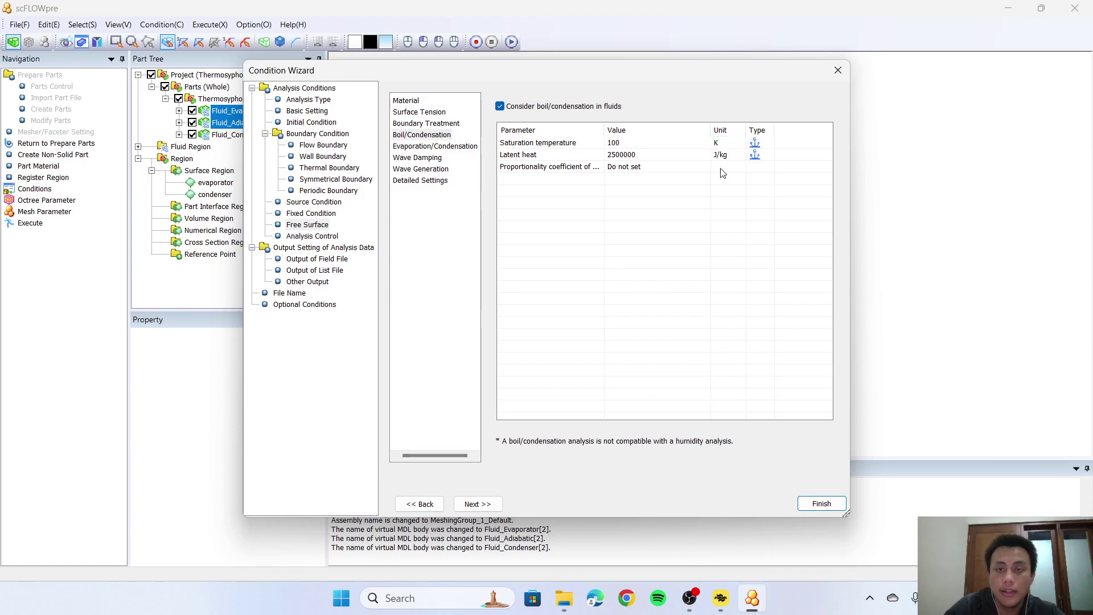
Set the boil/condensation saturation temperature to 373 K and the latent heat to 2455000 J/kg
click(648, 143)
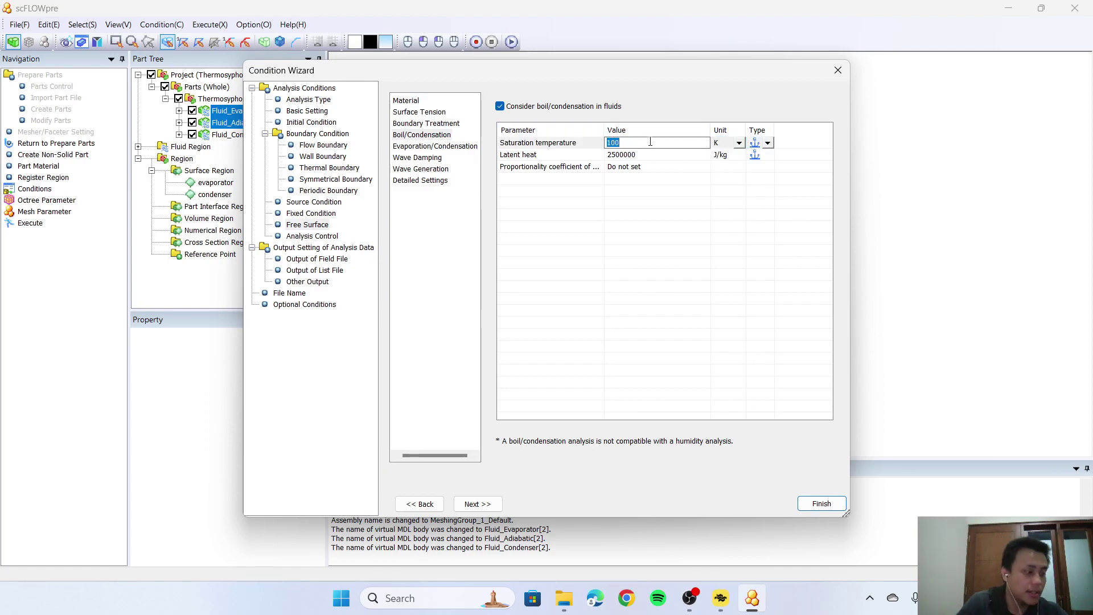
text(373)
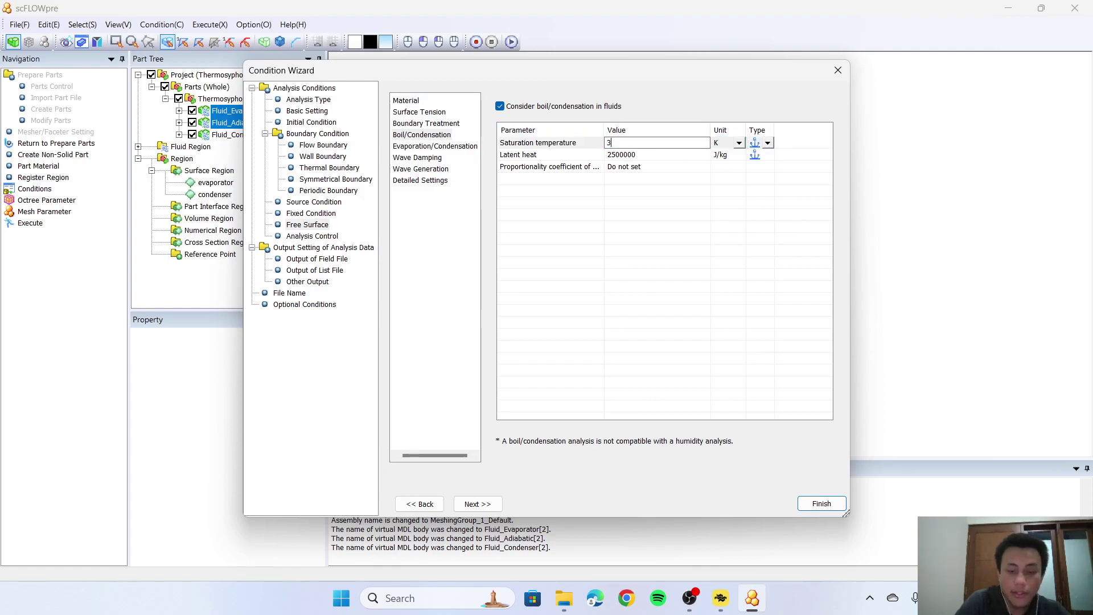
click(689, 226)
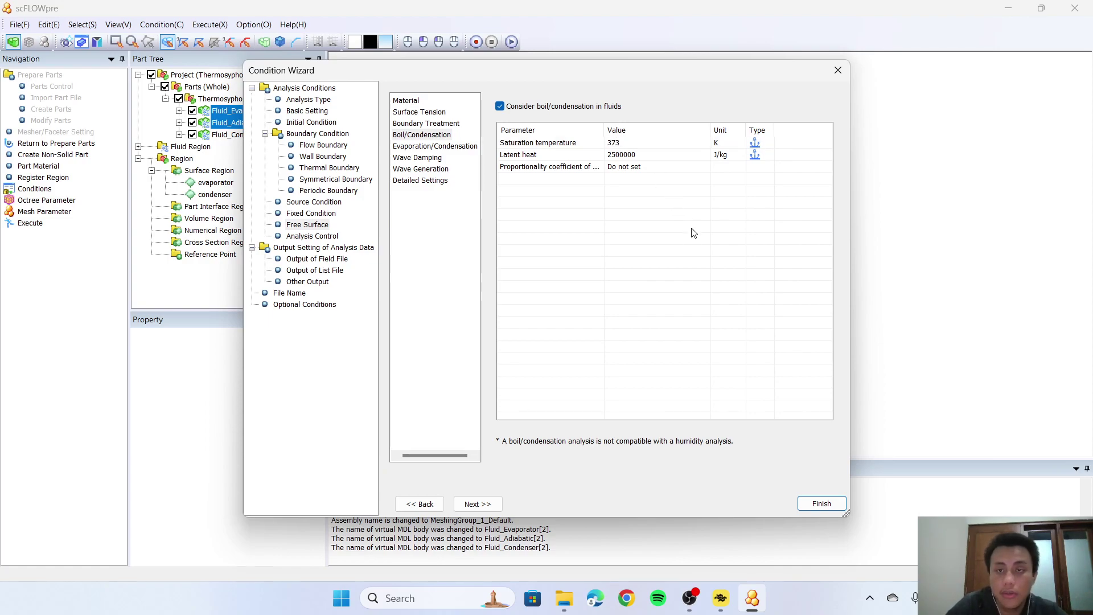
click(633, 155)
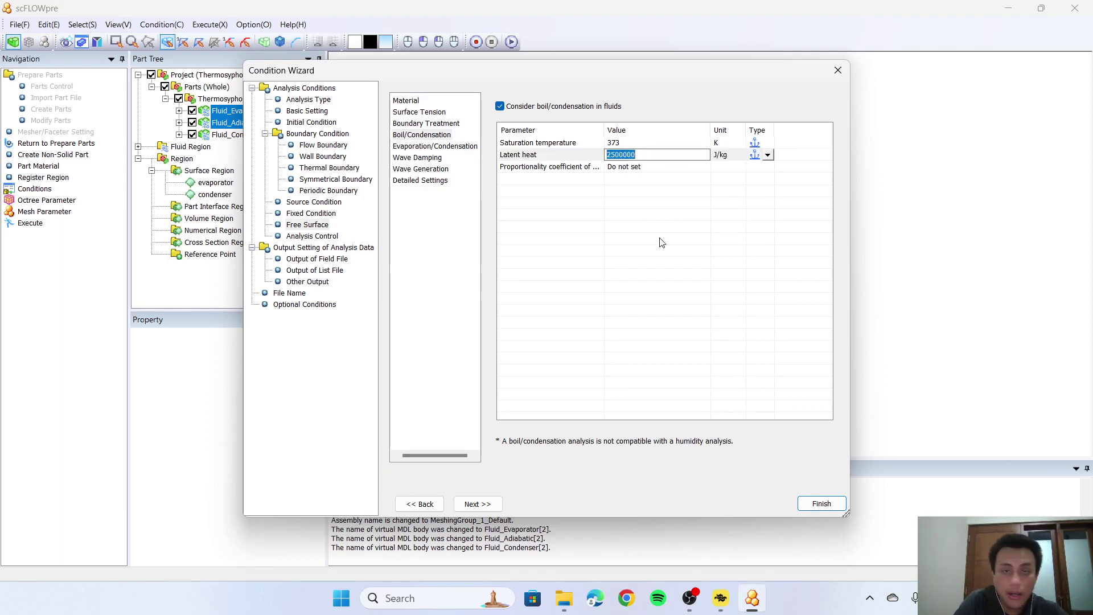
text(2455)
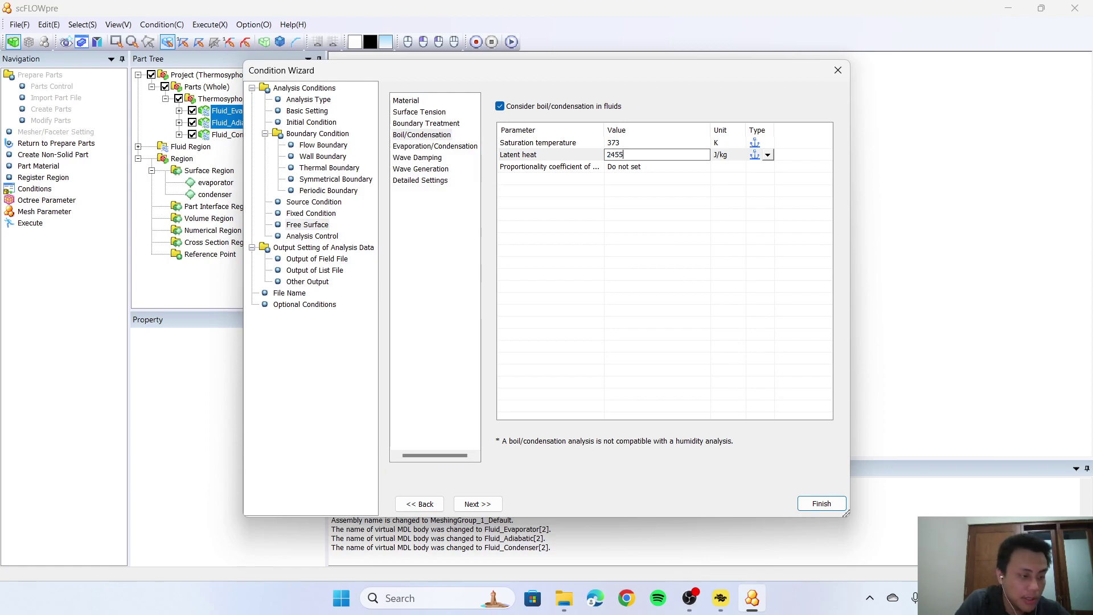
text(000)
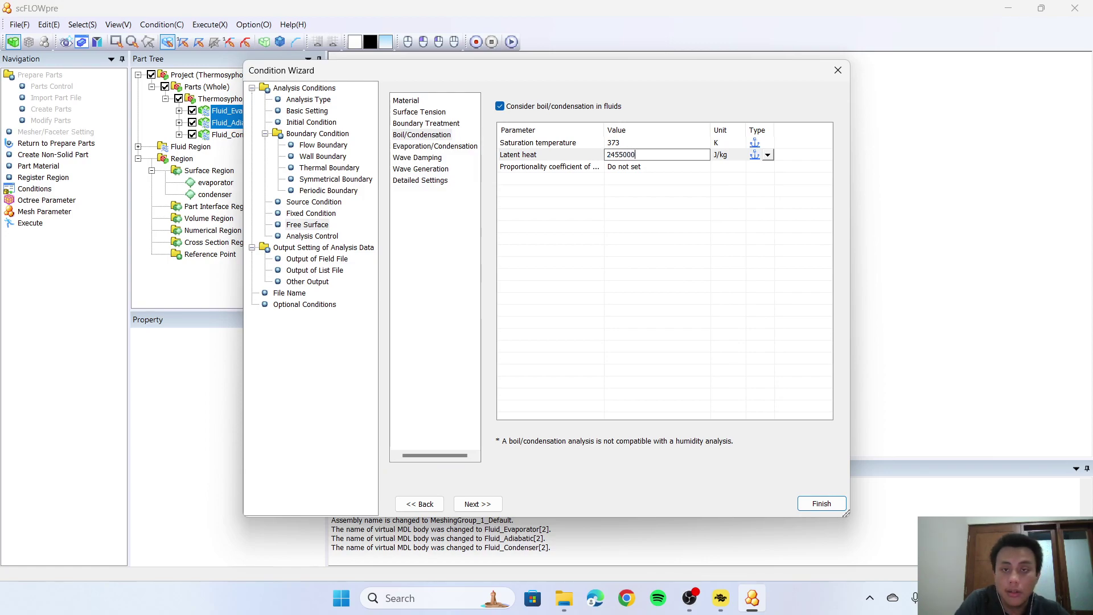
click(669, 242)
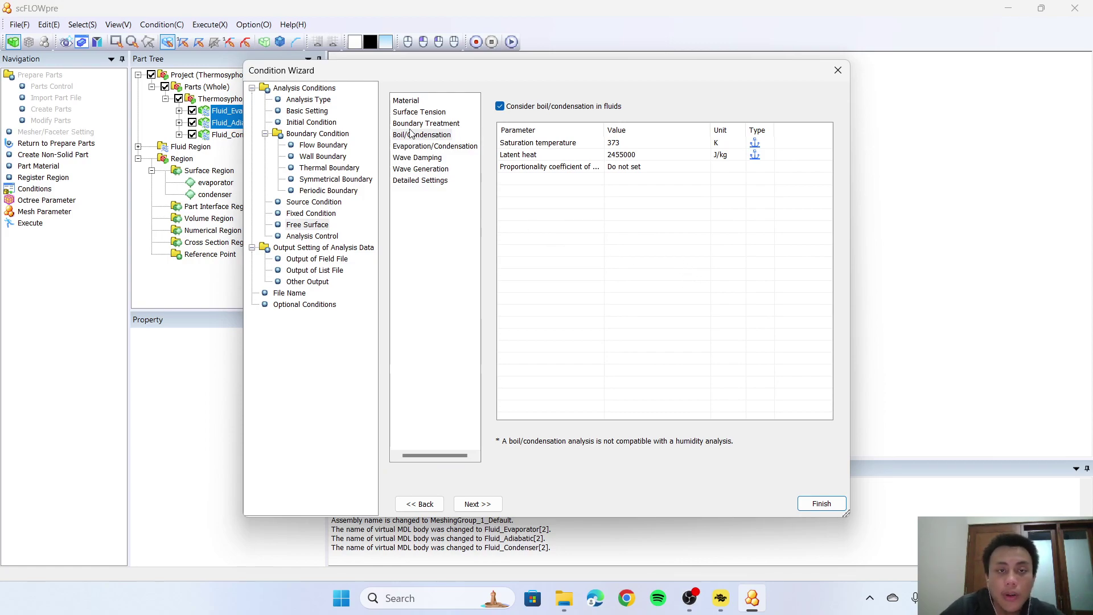
click(433, 147)
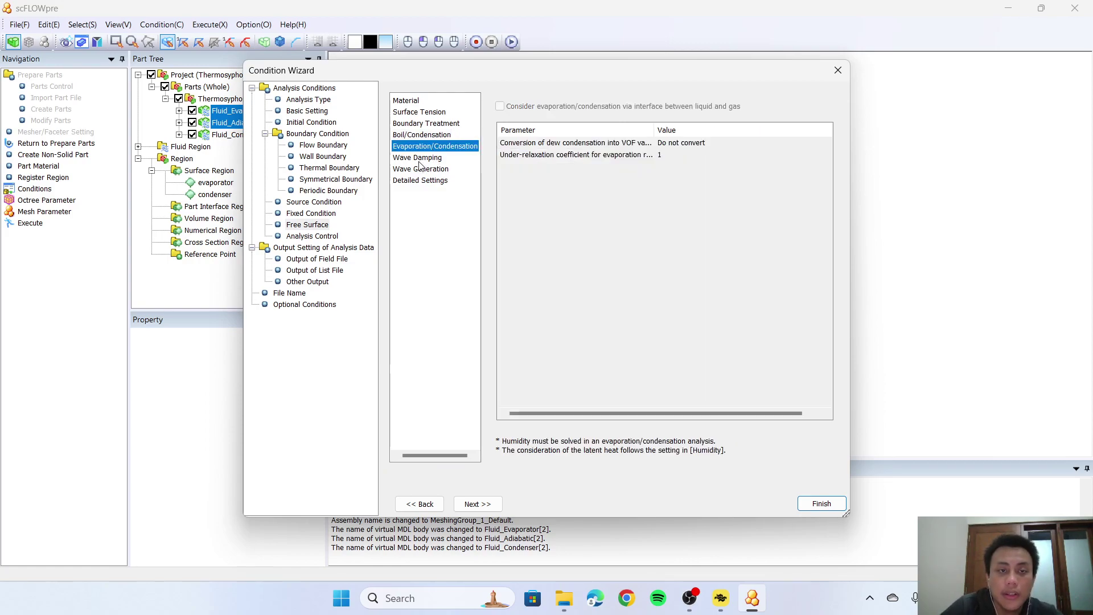
click(423, 159)
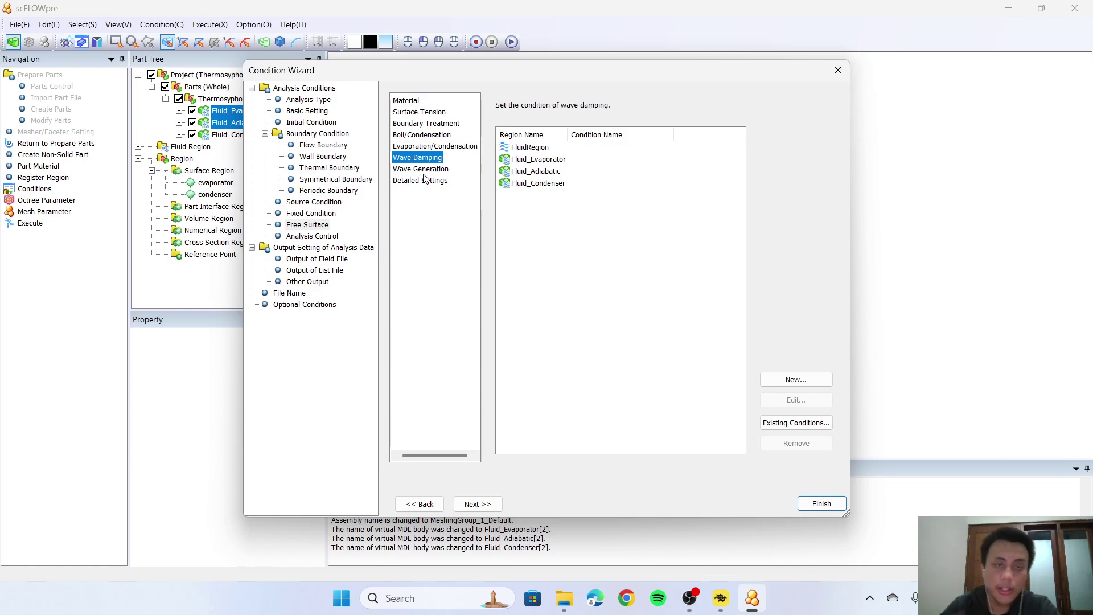
key(Down)
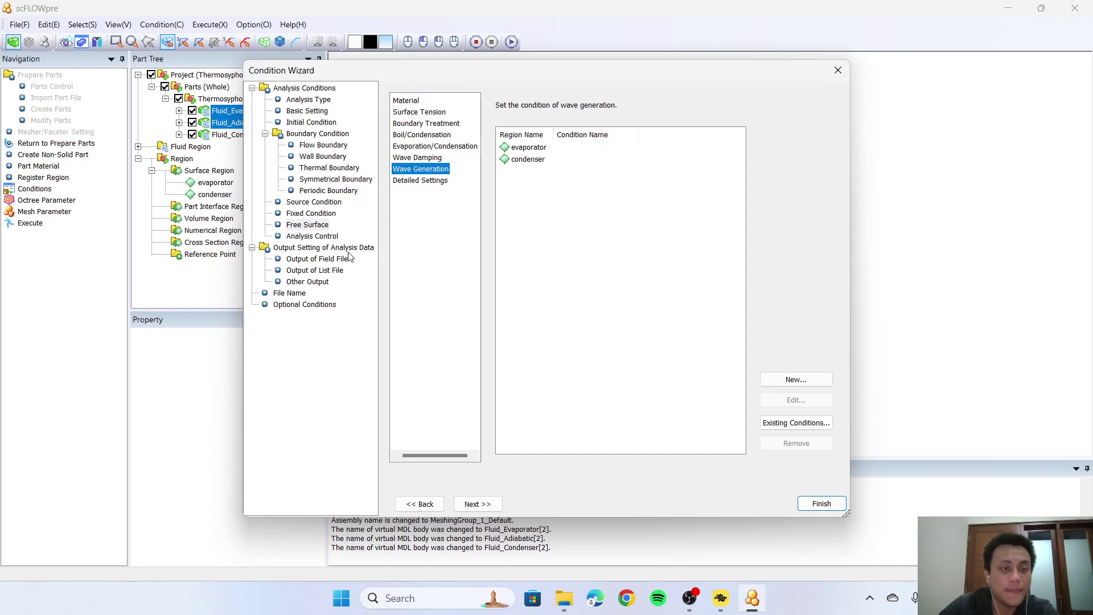
Switch the basic setting to transient analysis and set the time step to 0.001 s
click(313, 100)
click(313, 112)
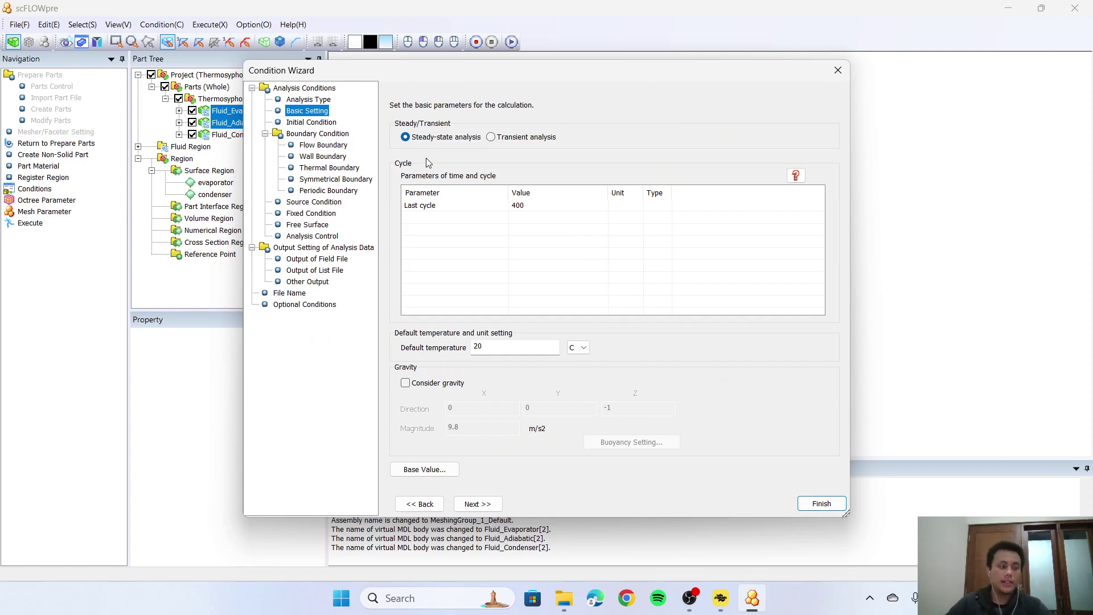
click(527, 137)
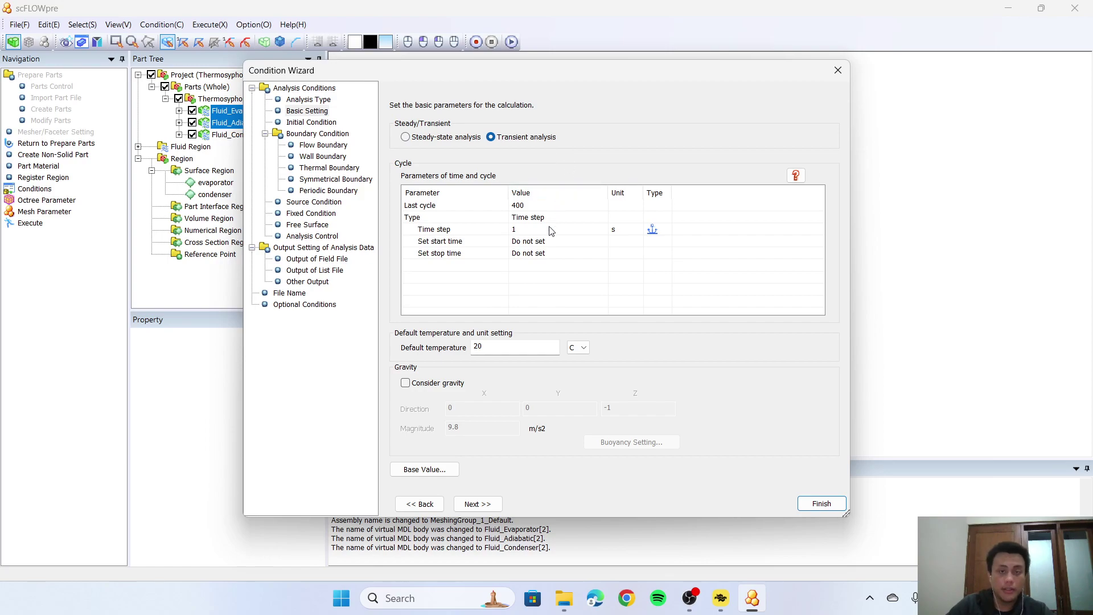
click(550, 227)
text(0.001)
click(615, 292)
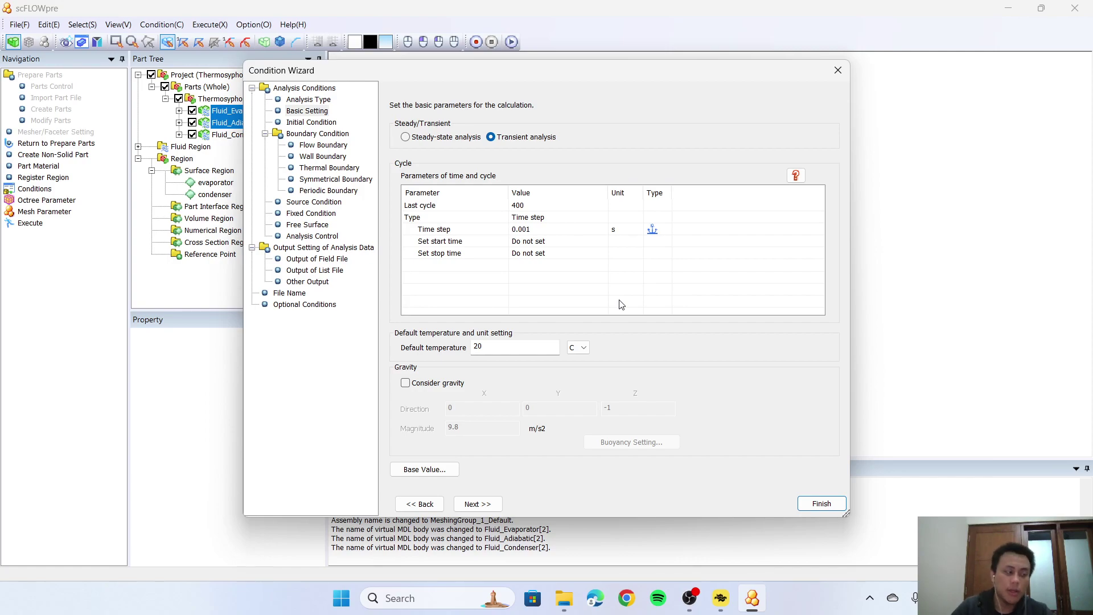
Set the last cycle of the transient analysis to 2000
click(542, 206)
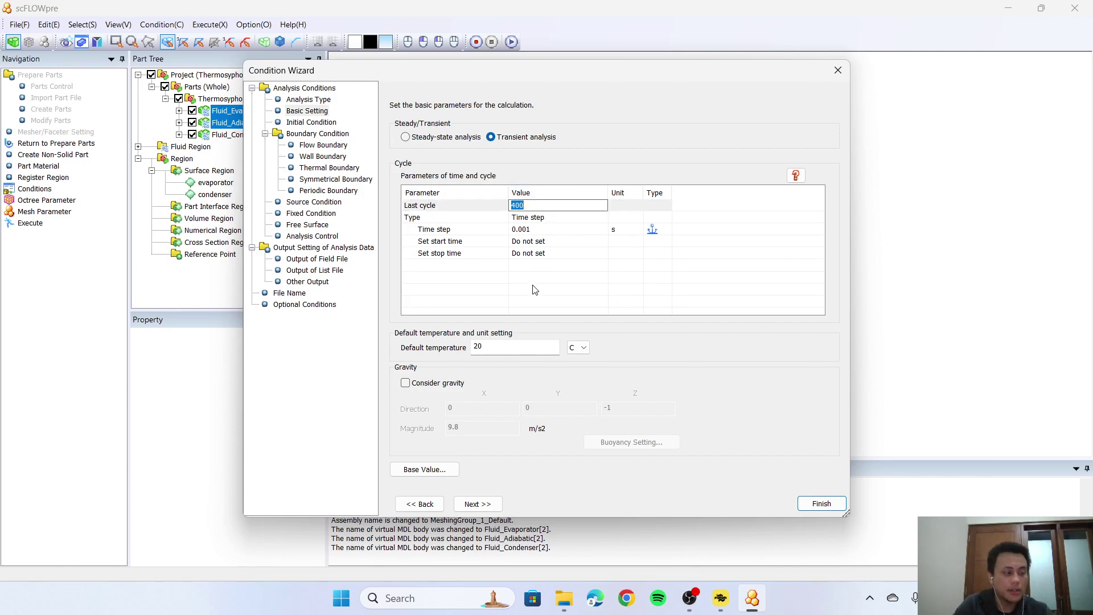
text(2000)
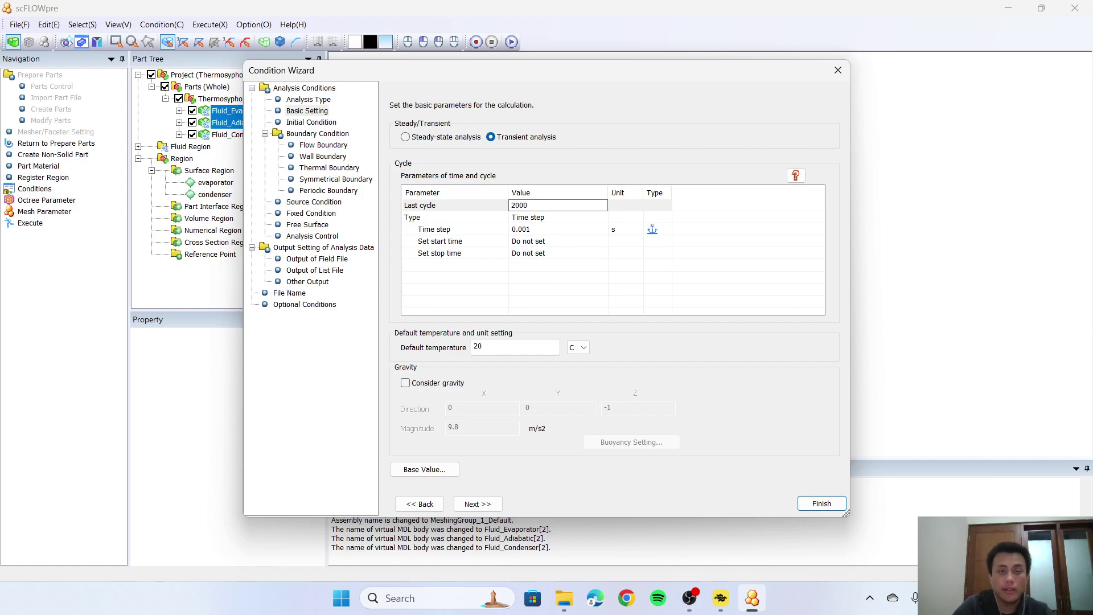
click(553, 285)
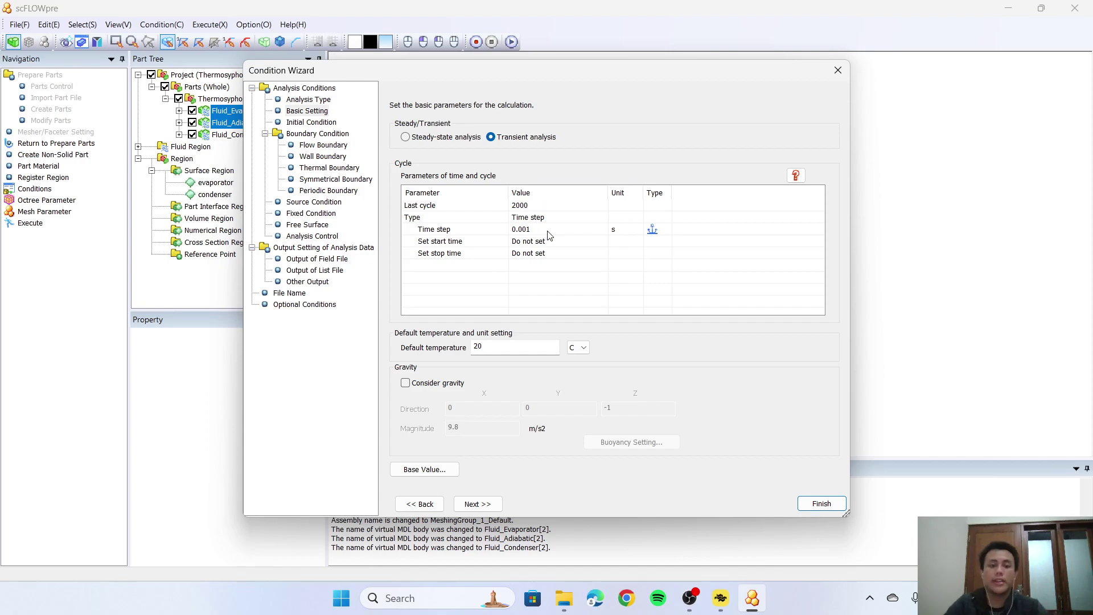
Change the default temperature unit to K and set the default temperature to 373
click(580, 348)
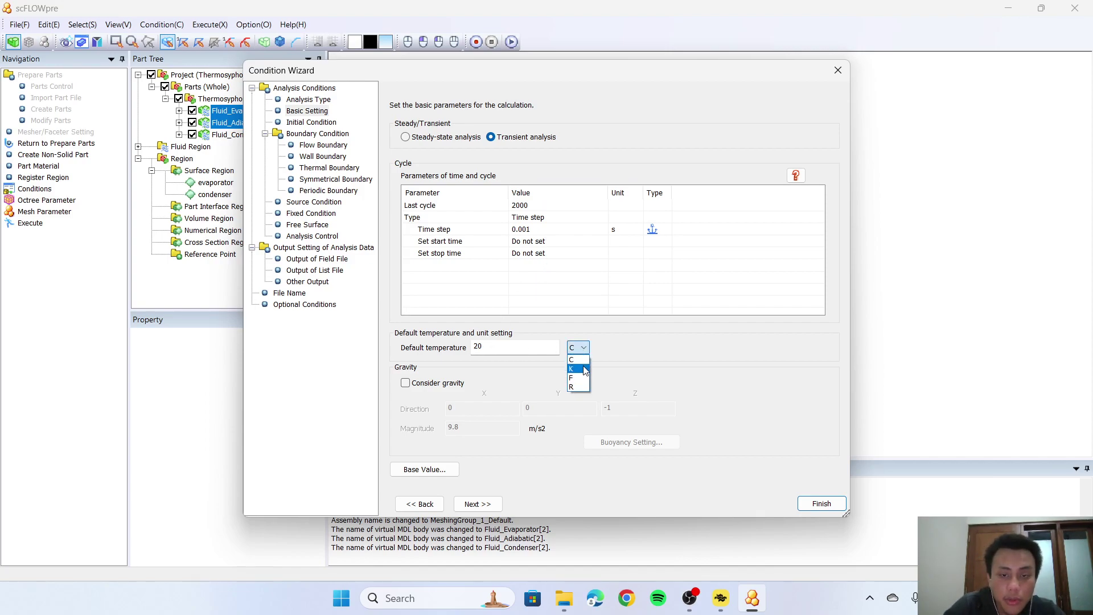
click(585, 369)
double_click(502, 348)
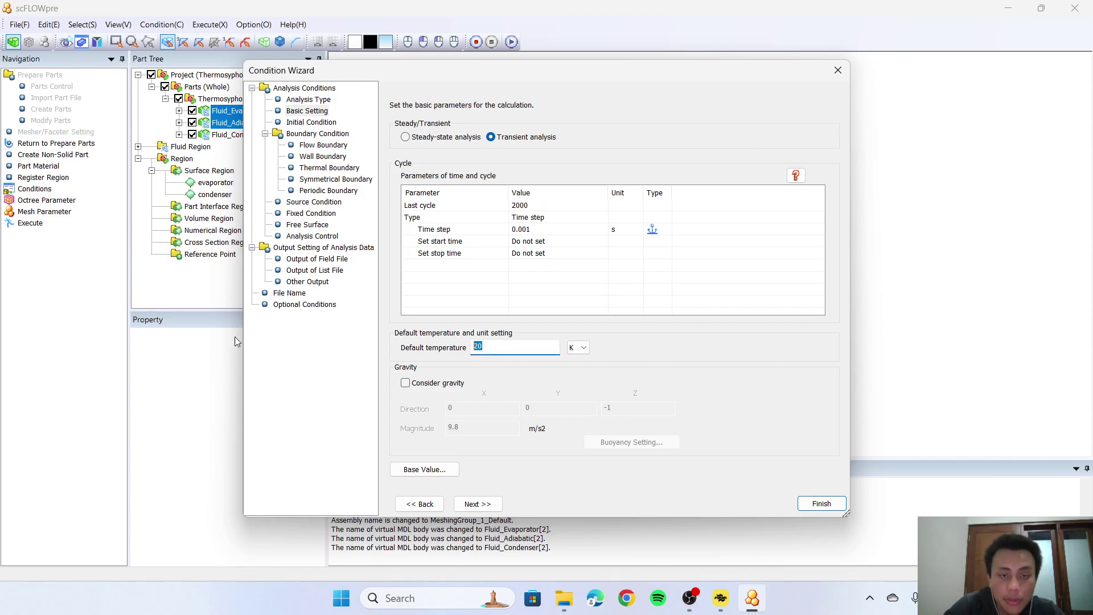
text(373)
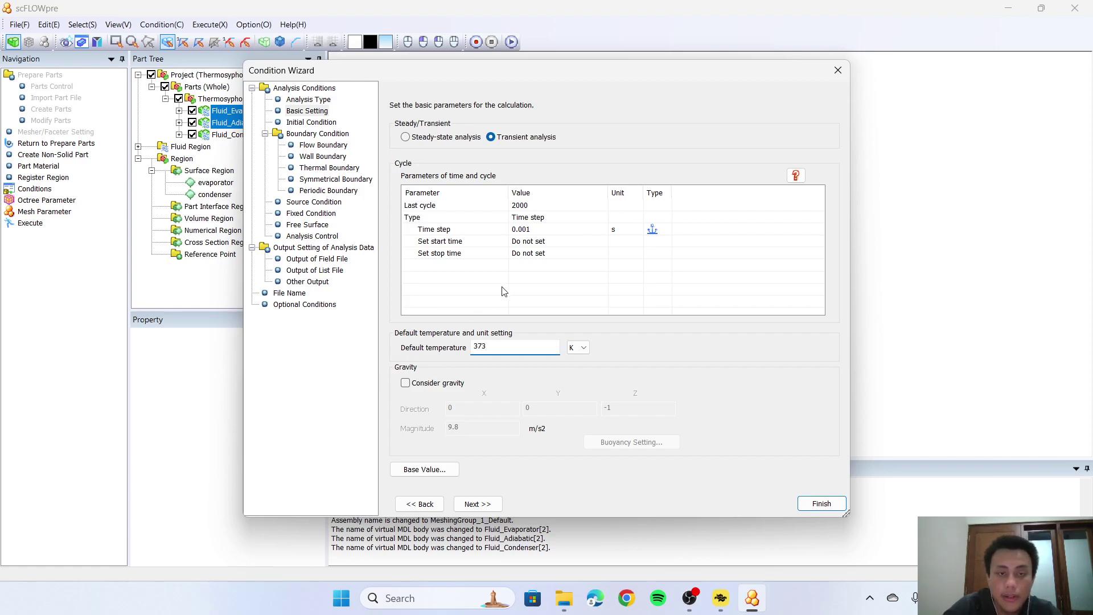
click(506, 298)
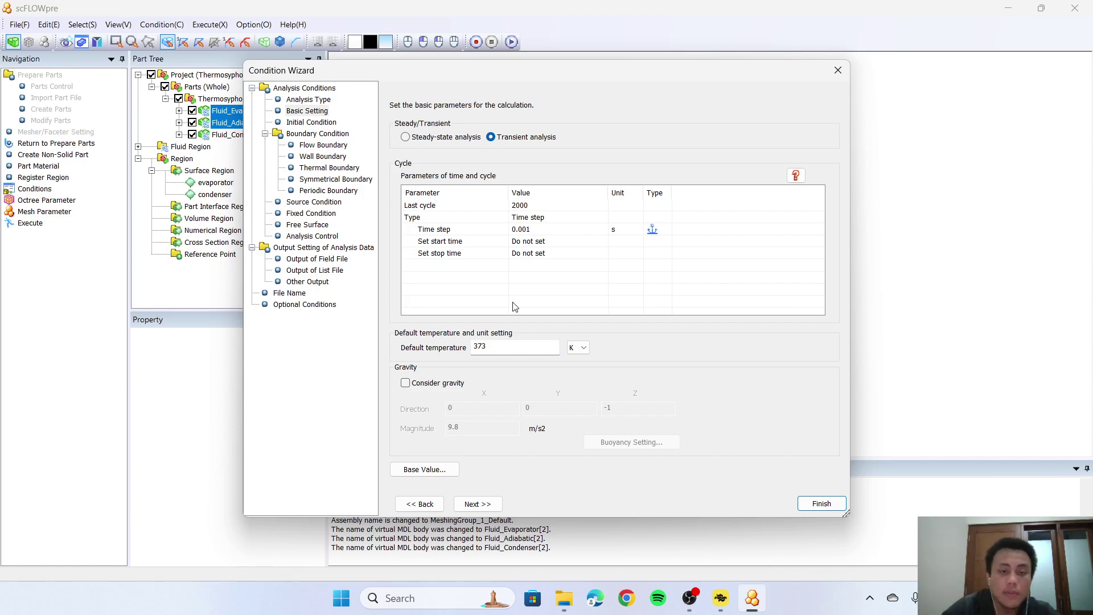
Enable gravity and point it along negative Y by setting the direction to 0, -1, 0
click(440, 384)
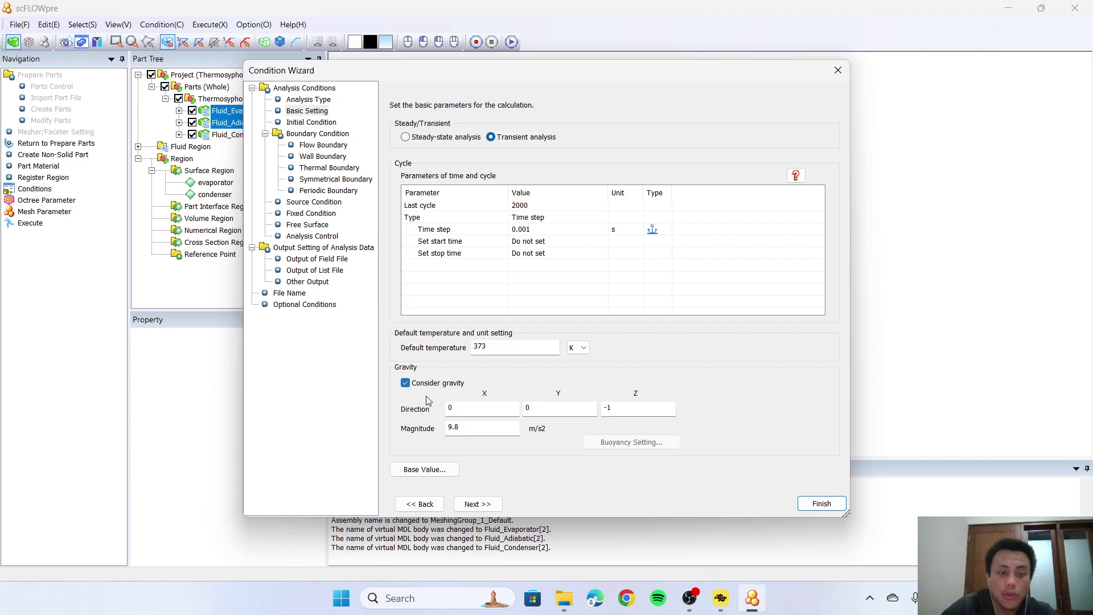
drag(609, 72, 432, 82)
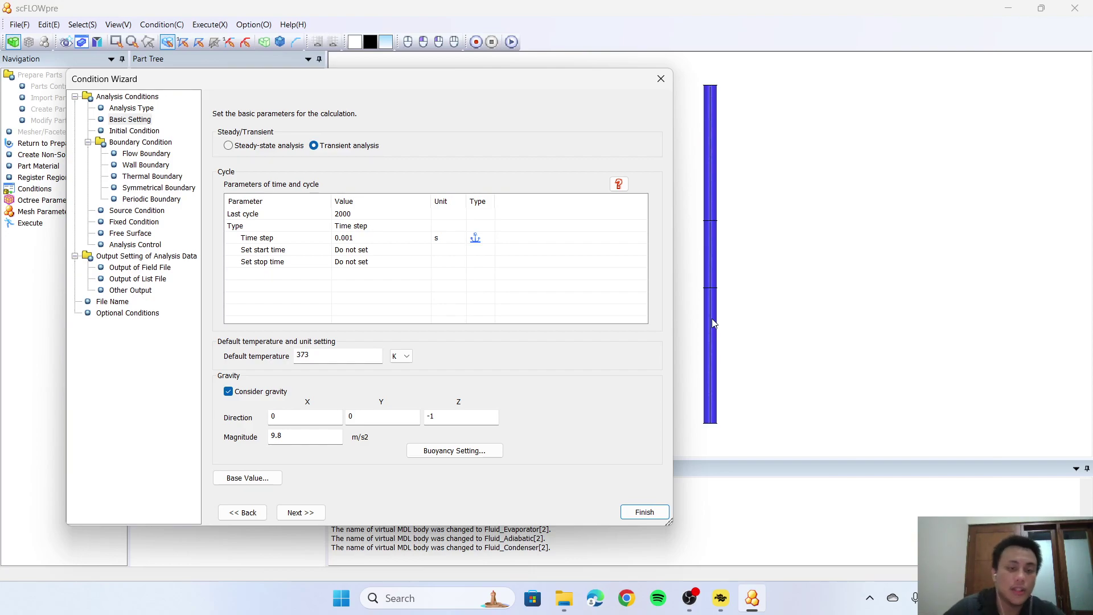
click(383, 417)
key(Tab)
text(0)
drag(446, 84, 502, 77)
key(shift+Tab)
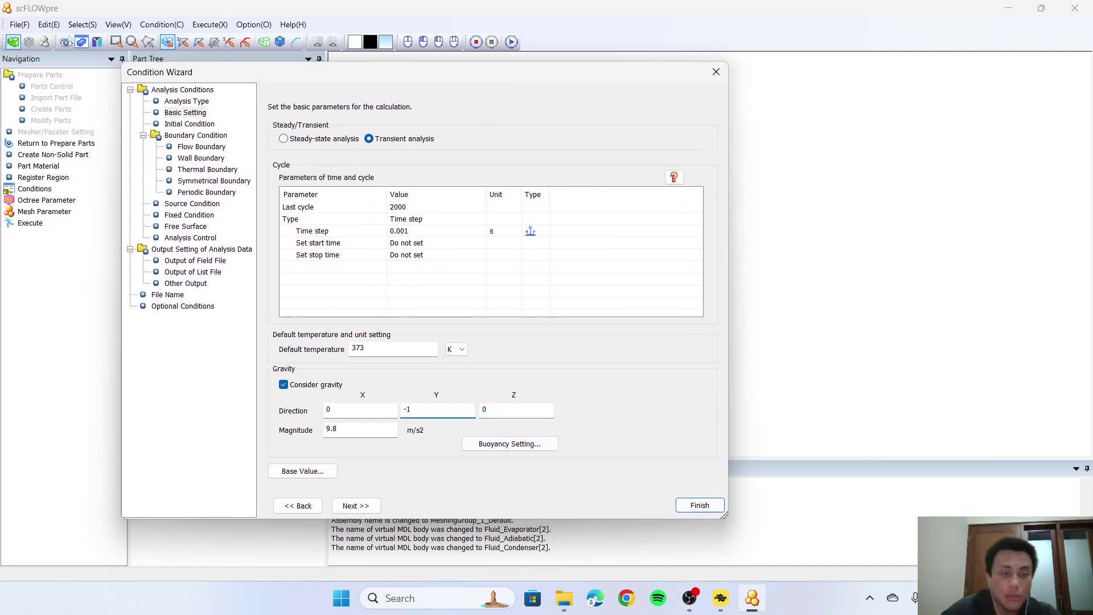
click(436, 280)
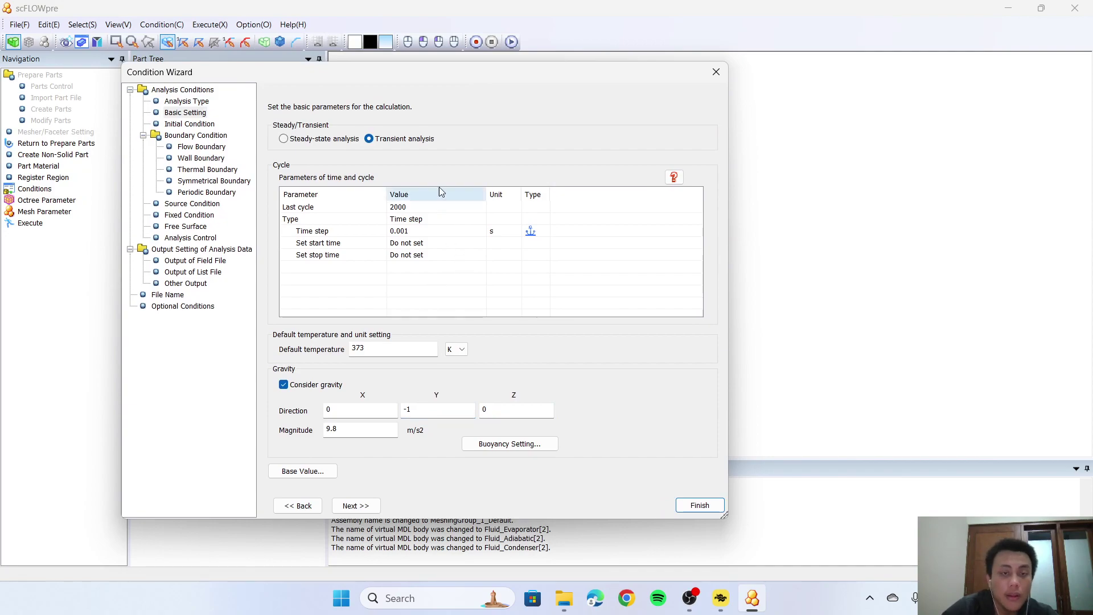
drag(424, 78, 552, 59)
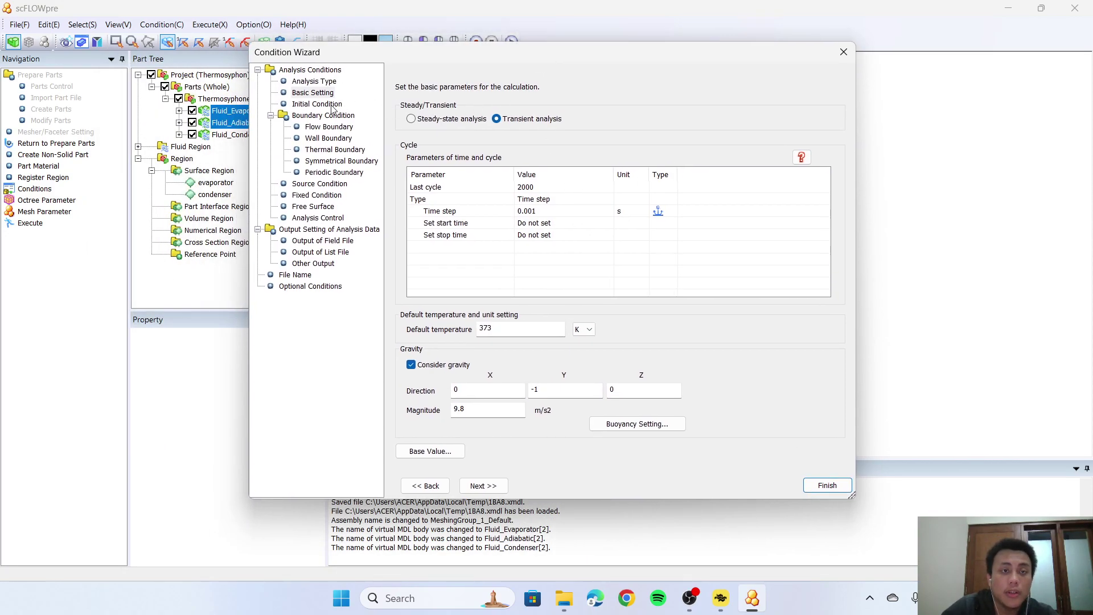
Create an initial value condition on the whole region with Liquid volume fraction as its variable
click(332, 105)
click(430, 83)
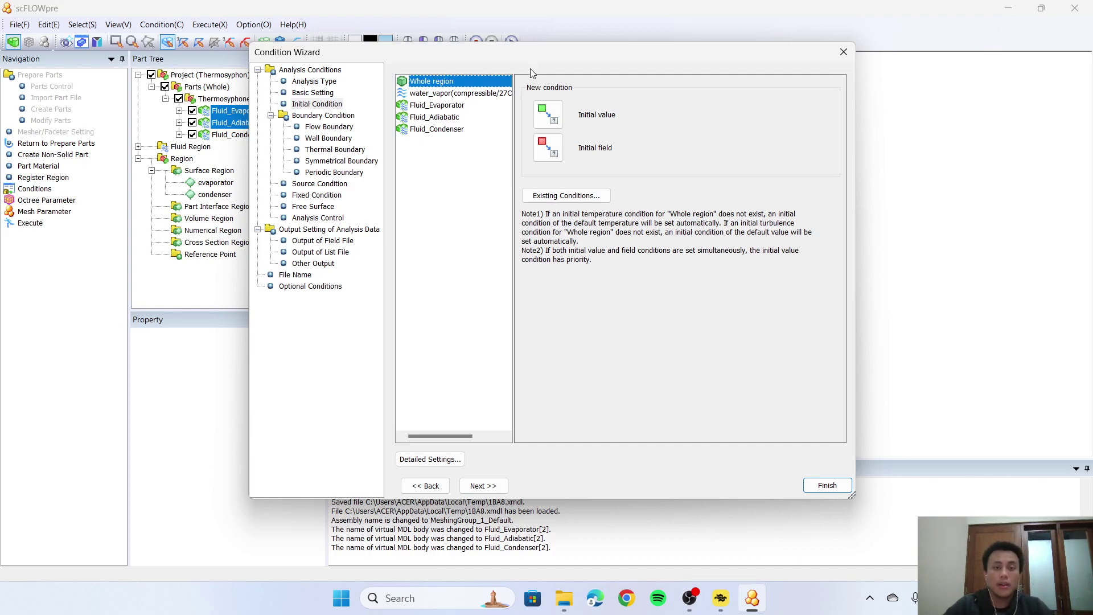
click(551, 110)
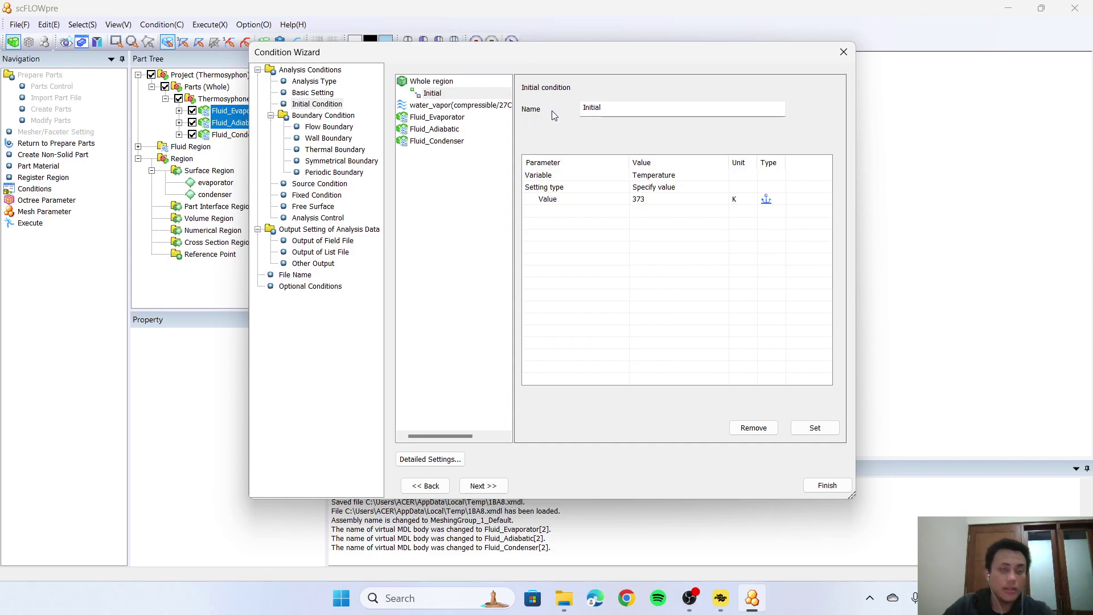
click(661, 176)
click(661, 176)
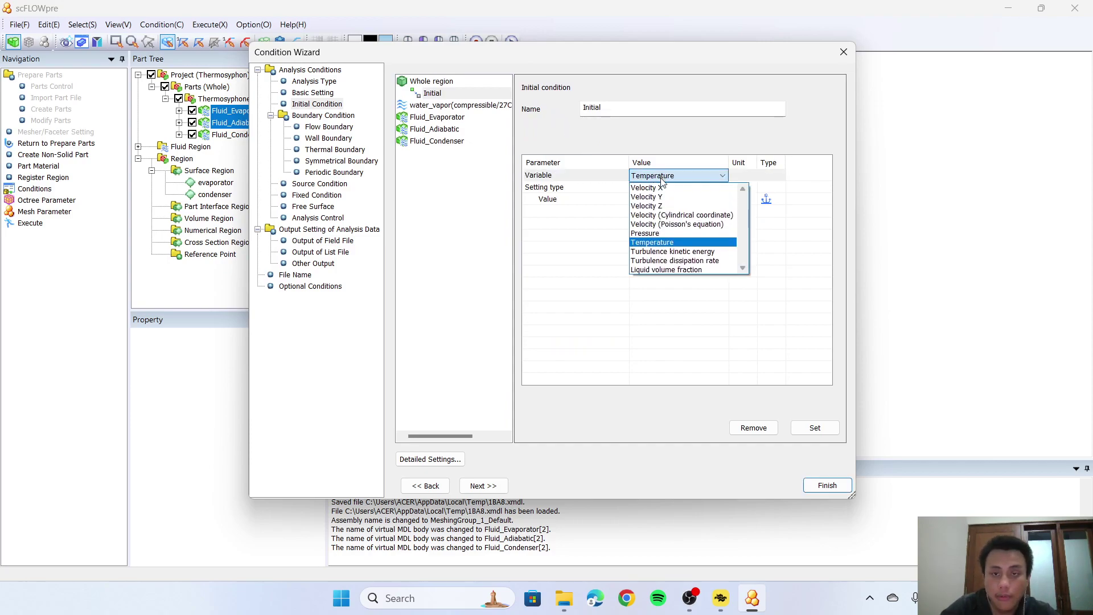
click(678, 274)
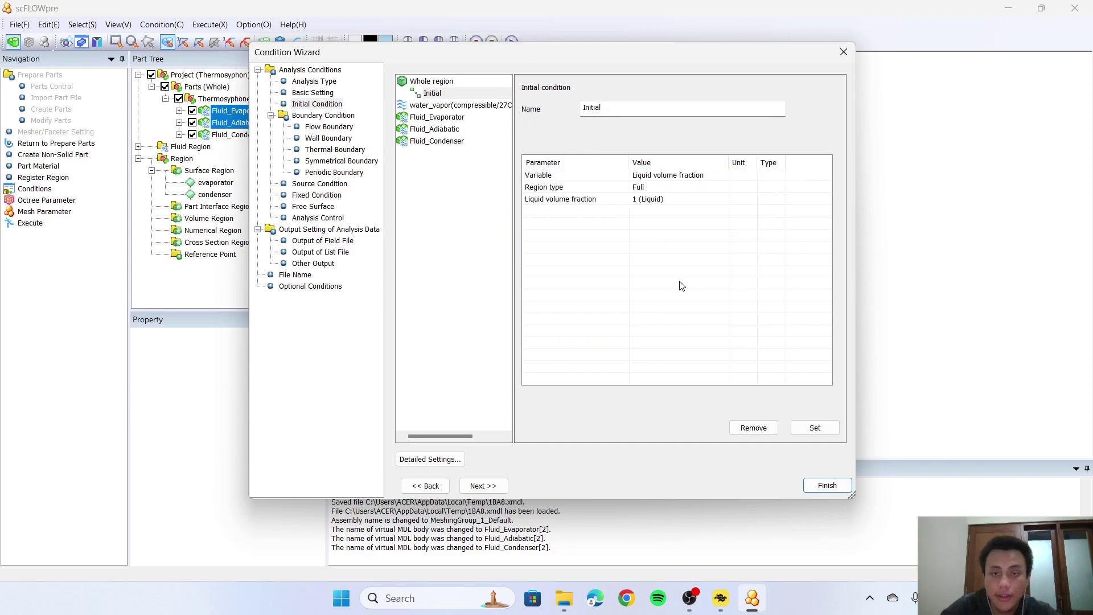
Set the initial liquid volume fraction to Detail with a value of 0.5 and apply the condition
click(668, 201)
click(668, 200)
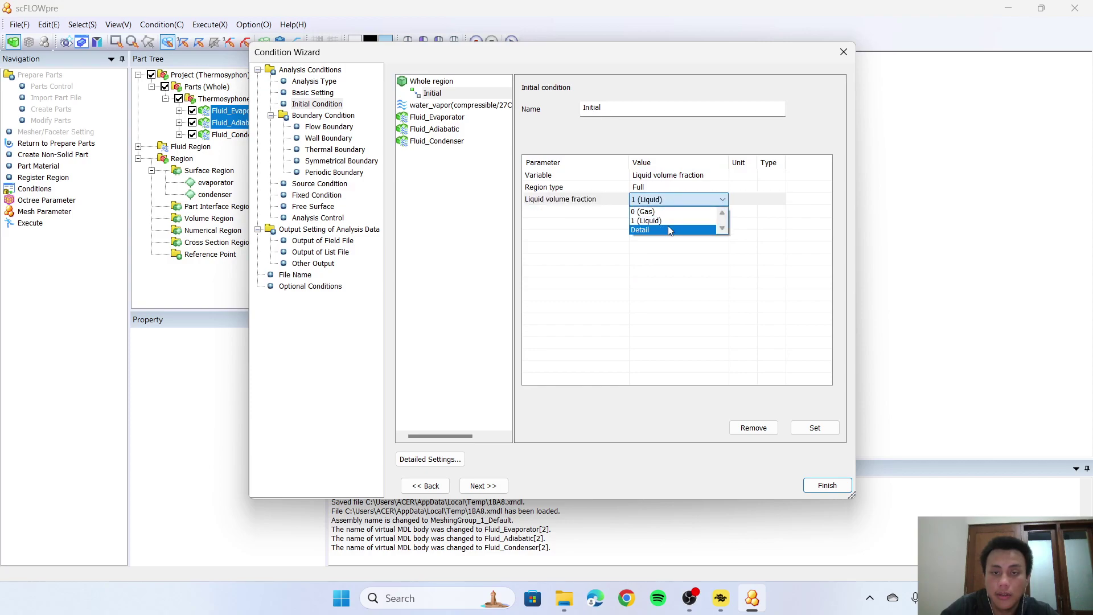
click(668, 225)
click(664, 211)
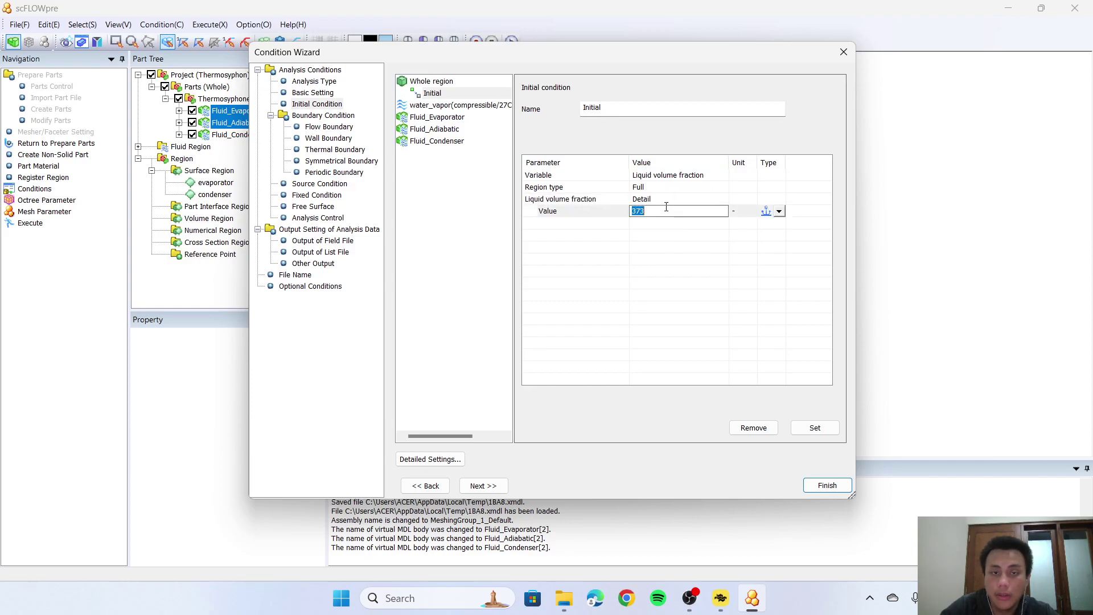
text(0.5)
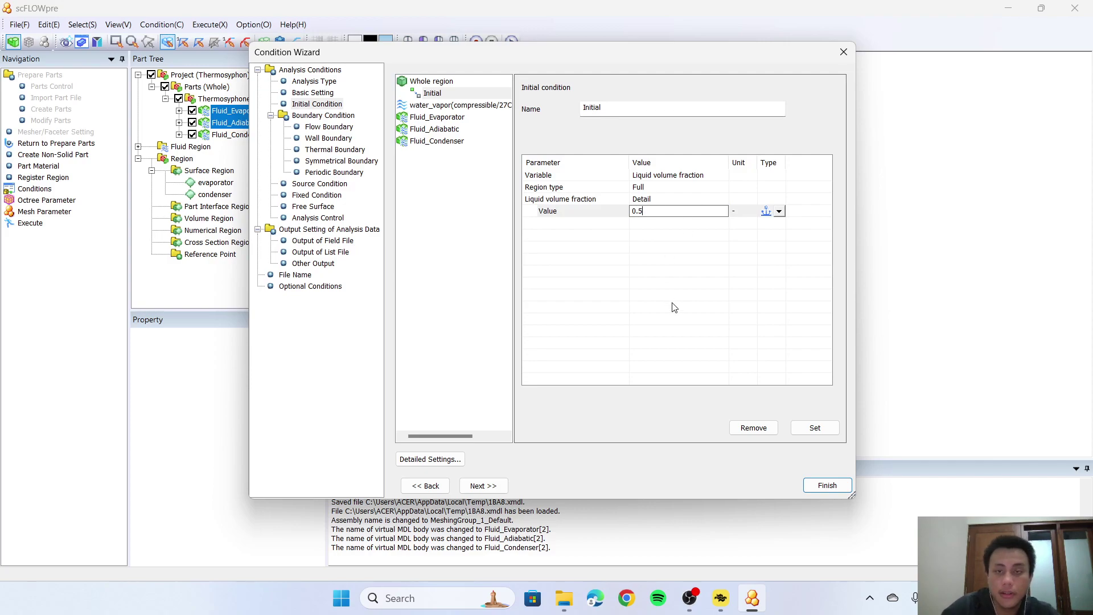
click(674, 308)
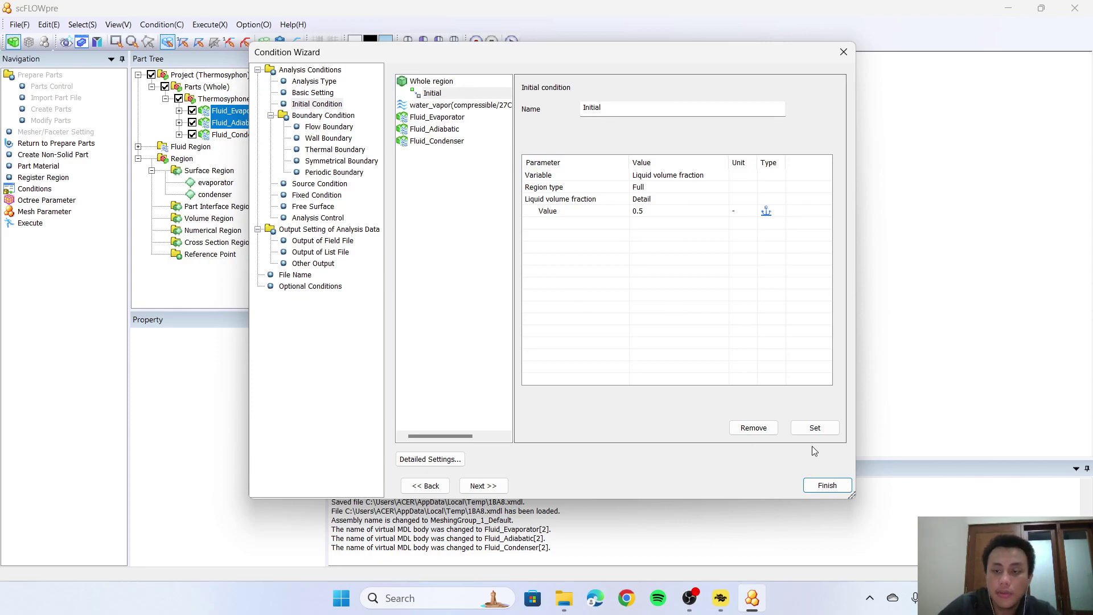
click(814, 428)
Add a second initial value condition to the whole region with Temperature specified as 373 K, apply it and check both initial conditions
click(433, 82)
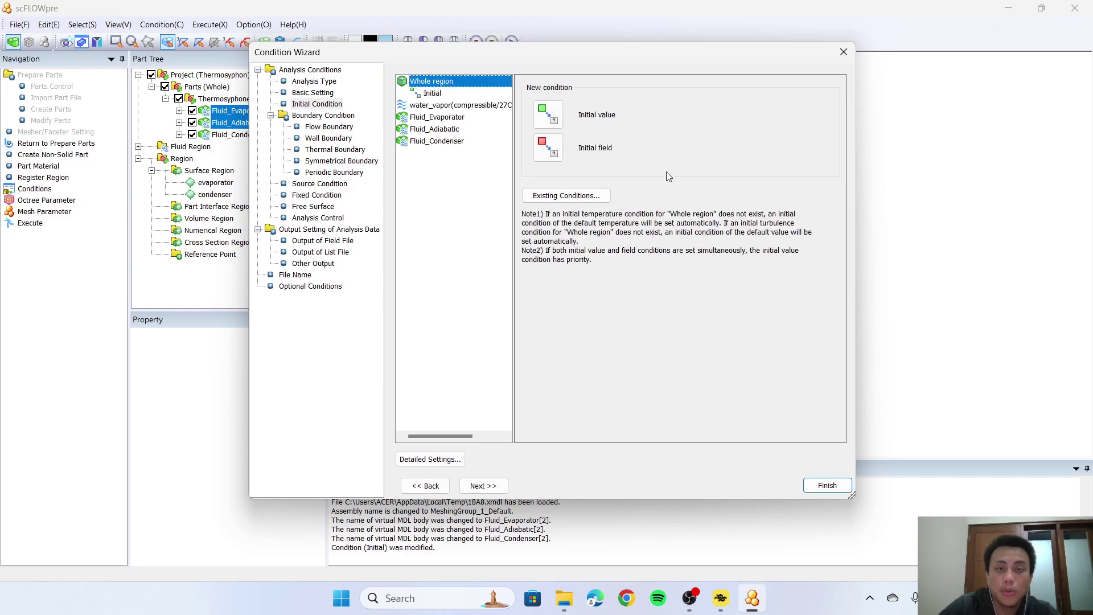
click(576, 130)
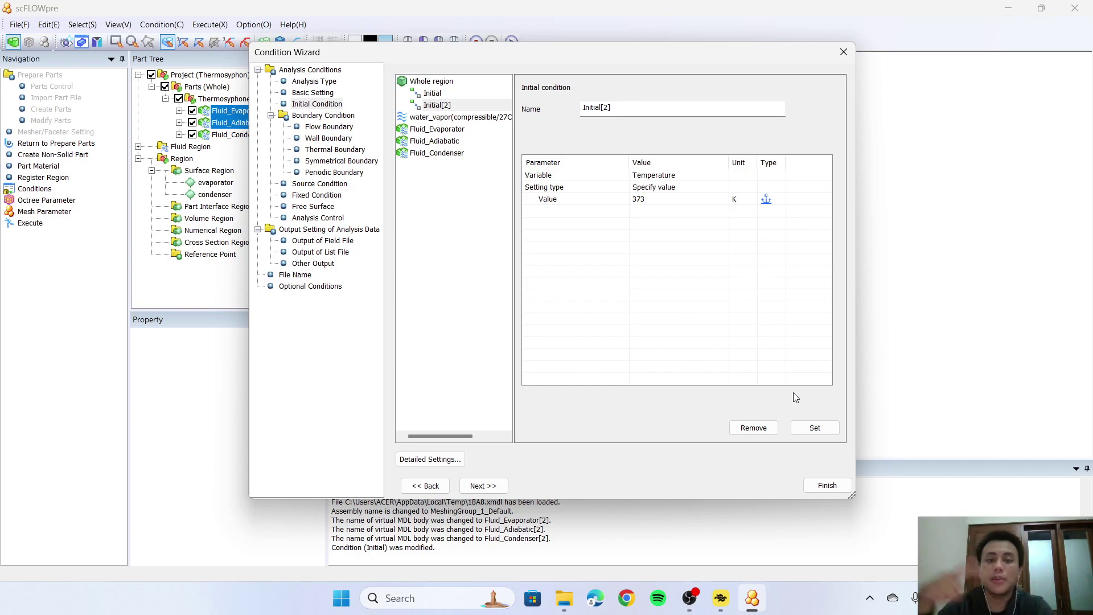
click(814, 428)
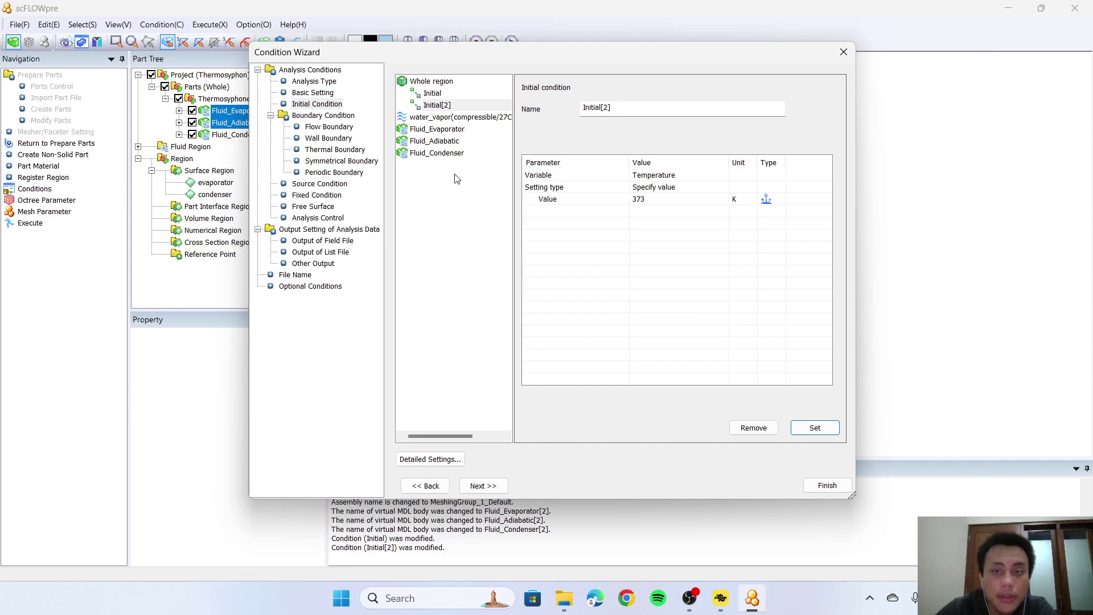
click(443, 95)
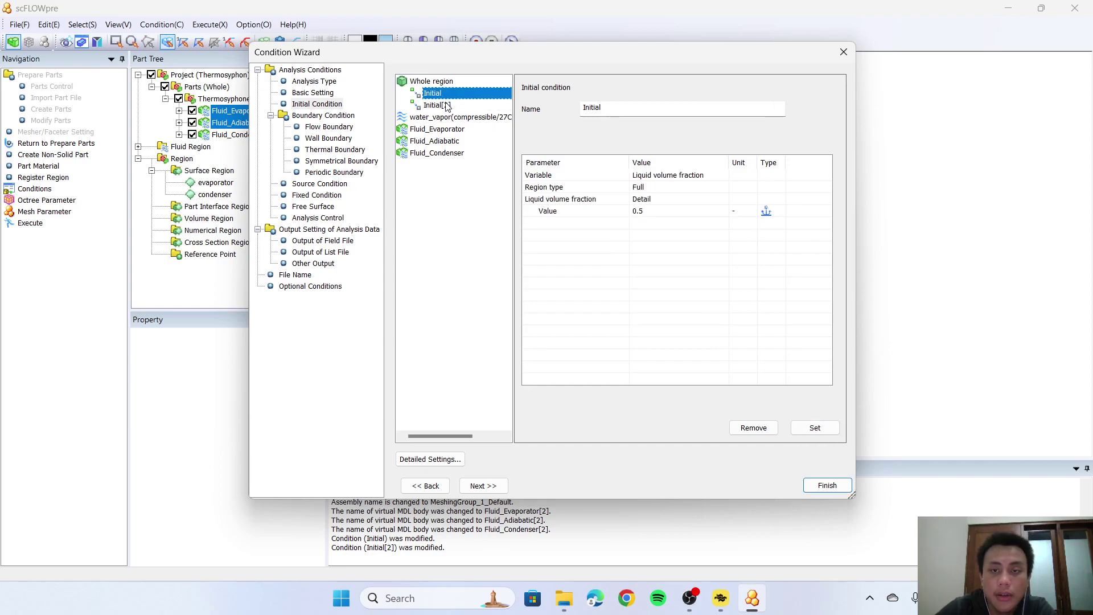
click(447, 107)
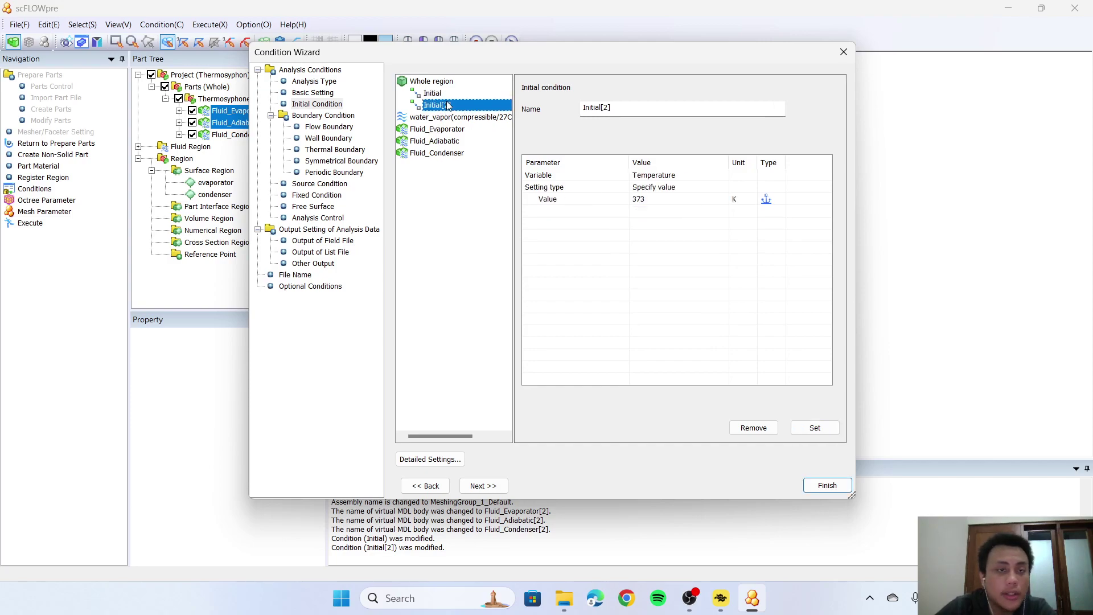
Create and apply a wall shear stress condition on the evaporator surface with No-slip stress, roughness not considered and Static moving
click(329, 126)
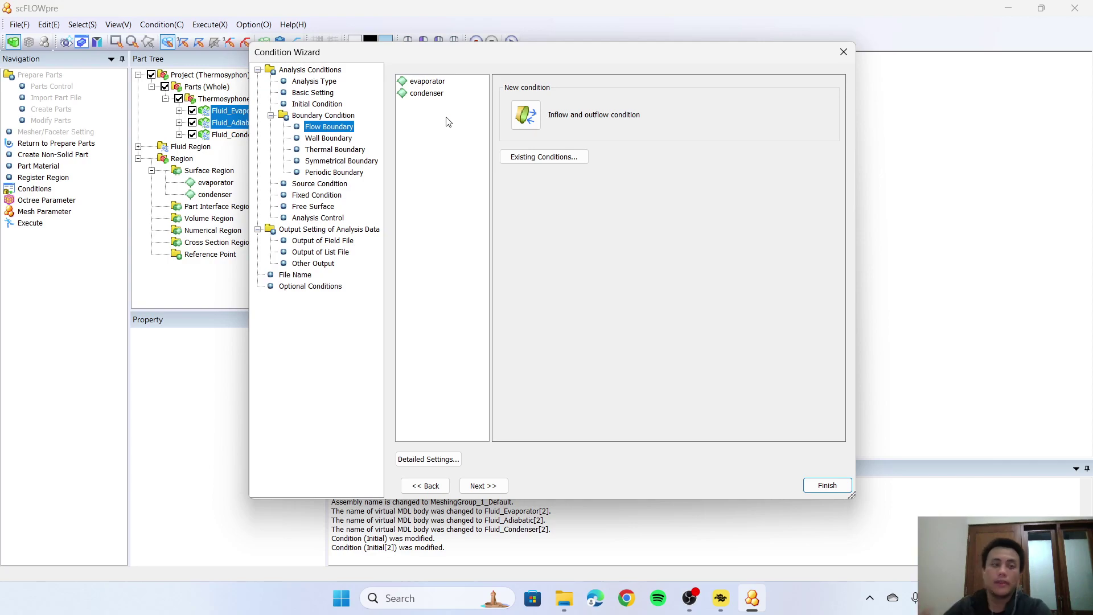
click(329, 139)
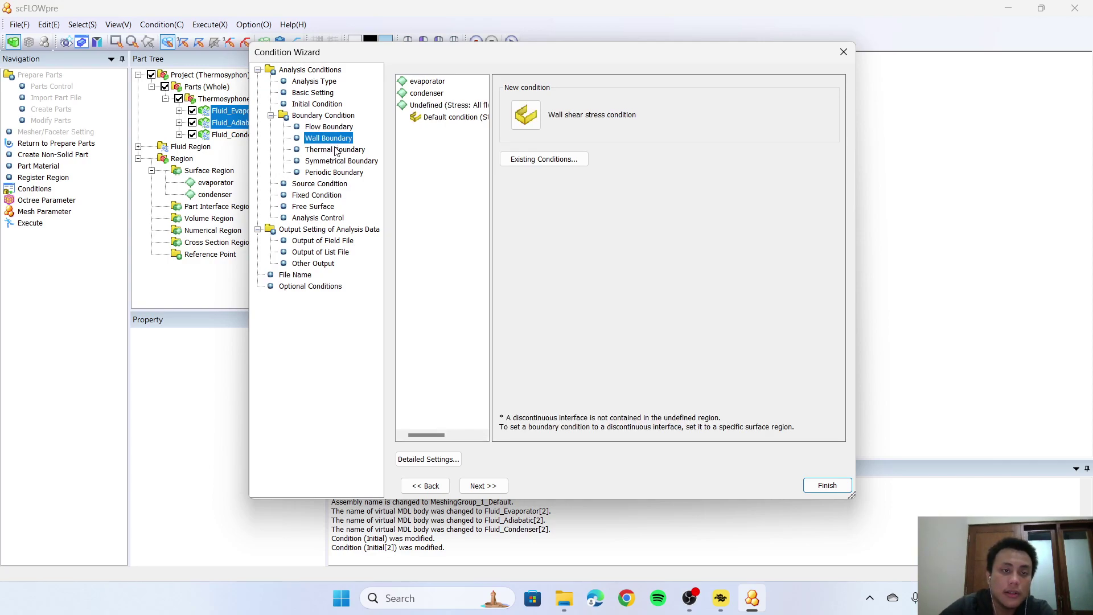
click(425, 83)
click(534, 124)
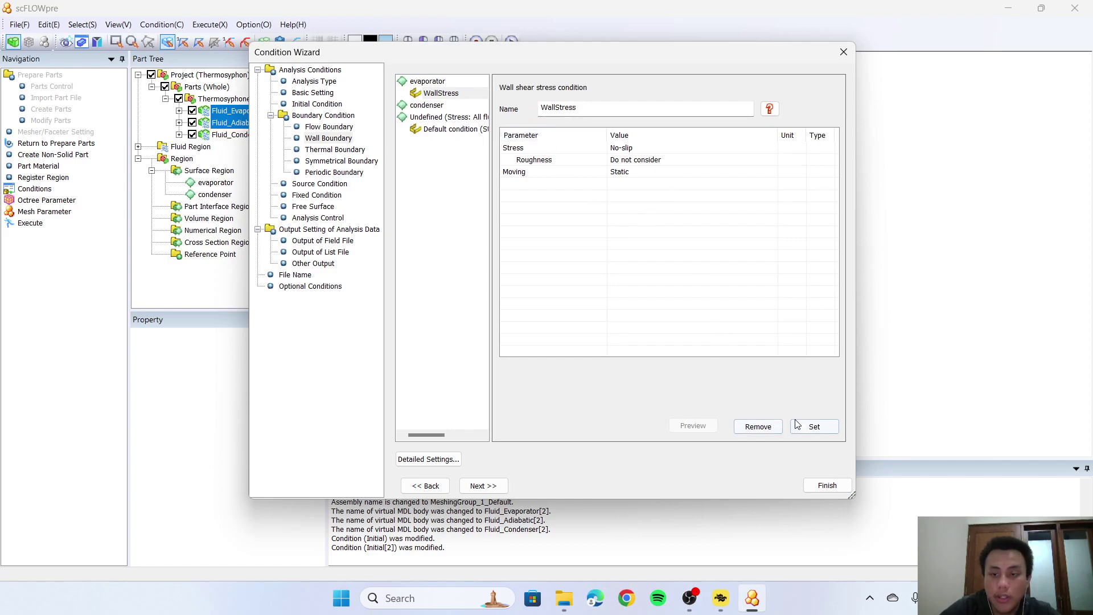
click(815, 426)
Assign the existing WallStress condition to the condenser surface
click(434, 105)
click(569, 161)
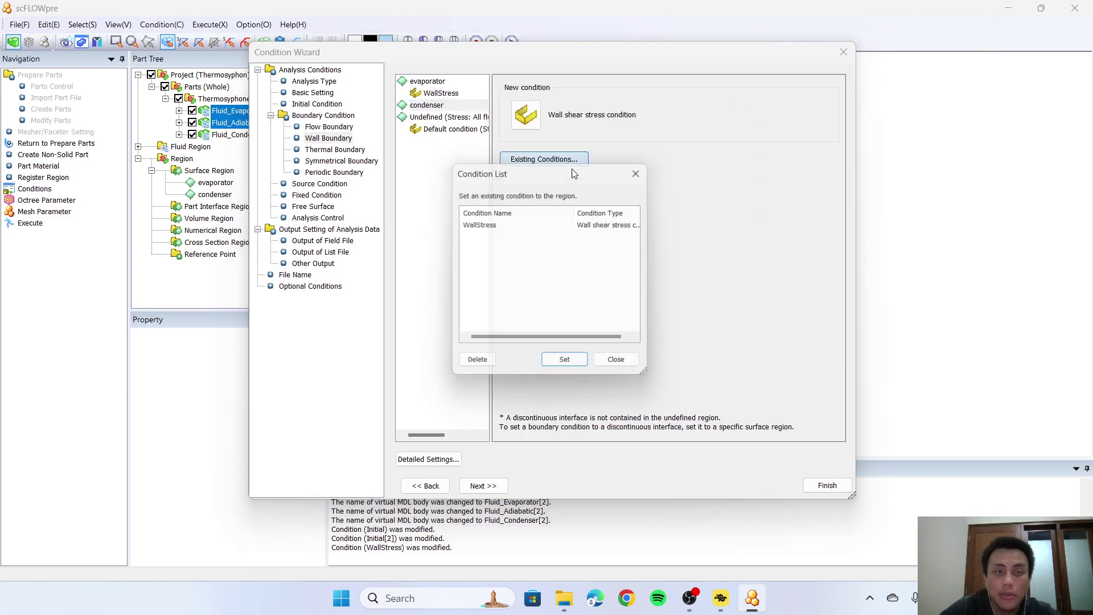
click(543, 224)
click(580, 366)
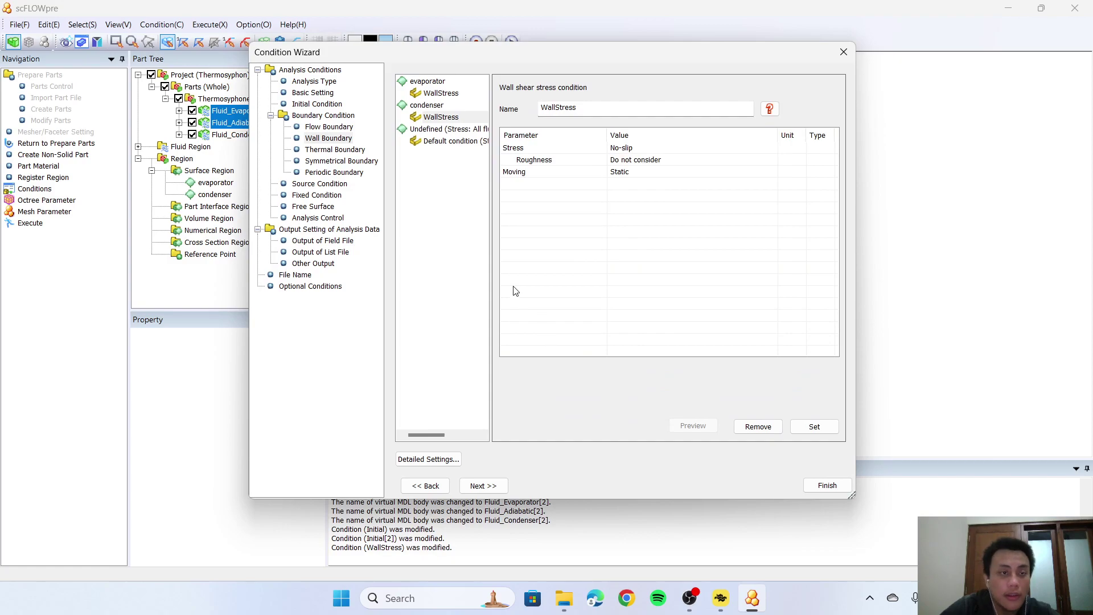
Review the default thermal conditions for the outside, fluid-solid and solid-solid boundaries, plus the symmetrical and periodic boundary settings
click(340, 160)
click(336, 150)
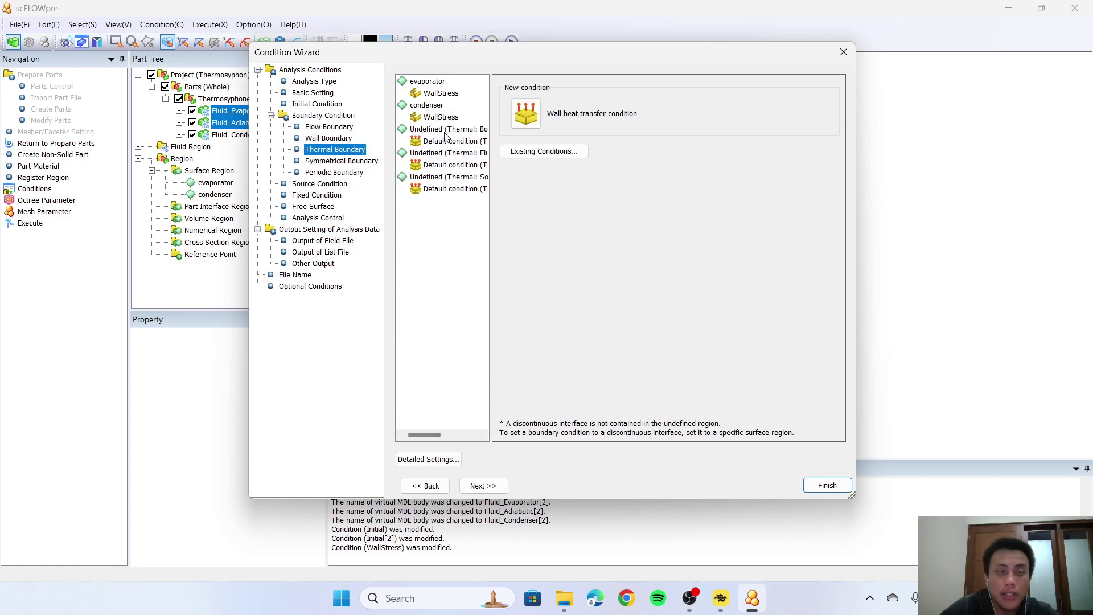
click(456, 141)
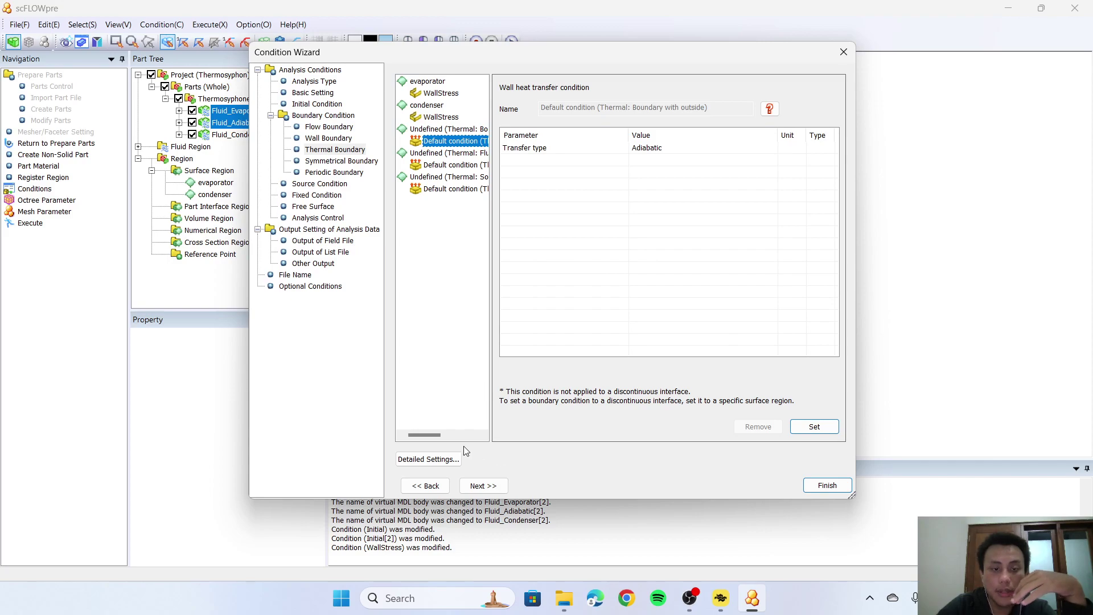
mouse_move(419, 437)
mouse_down()
mouse_move(455, 428)
mouse_move(432, 429)
mouse_move(482, 438)
mouse_move(412, 444)
mouse_up()
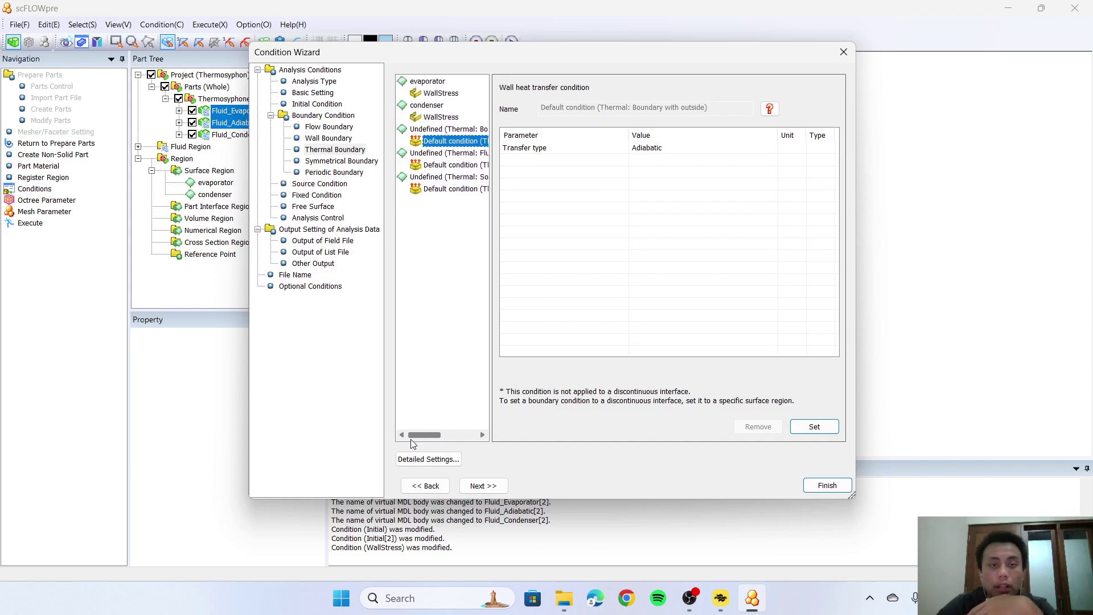
click(474, 165)
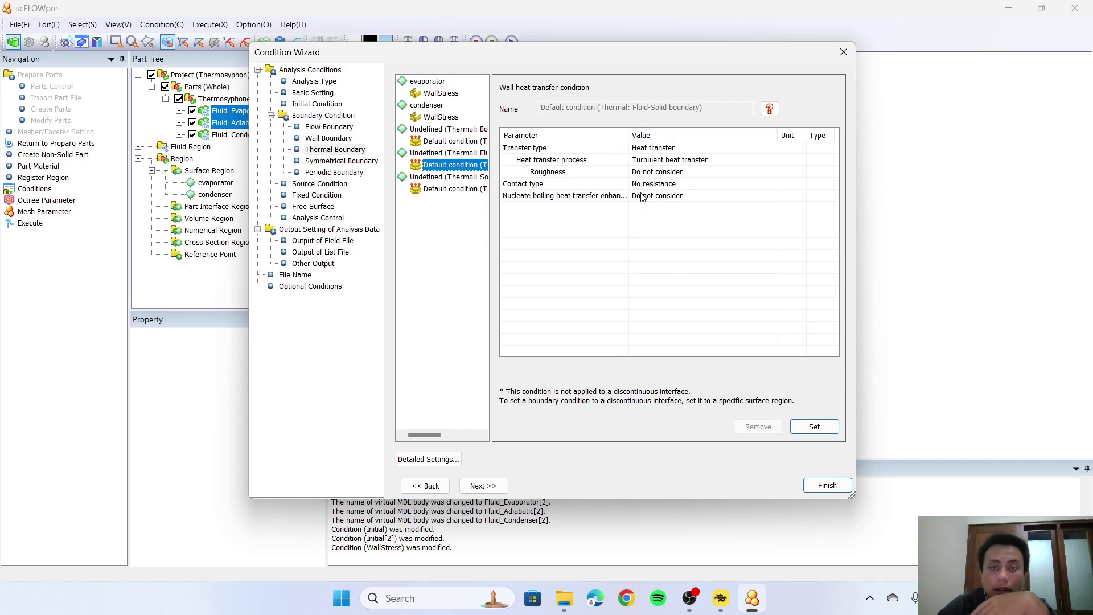
click(460, 190)
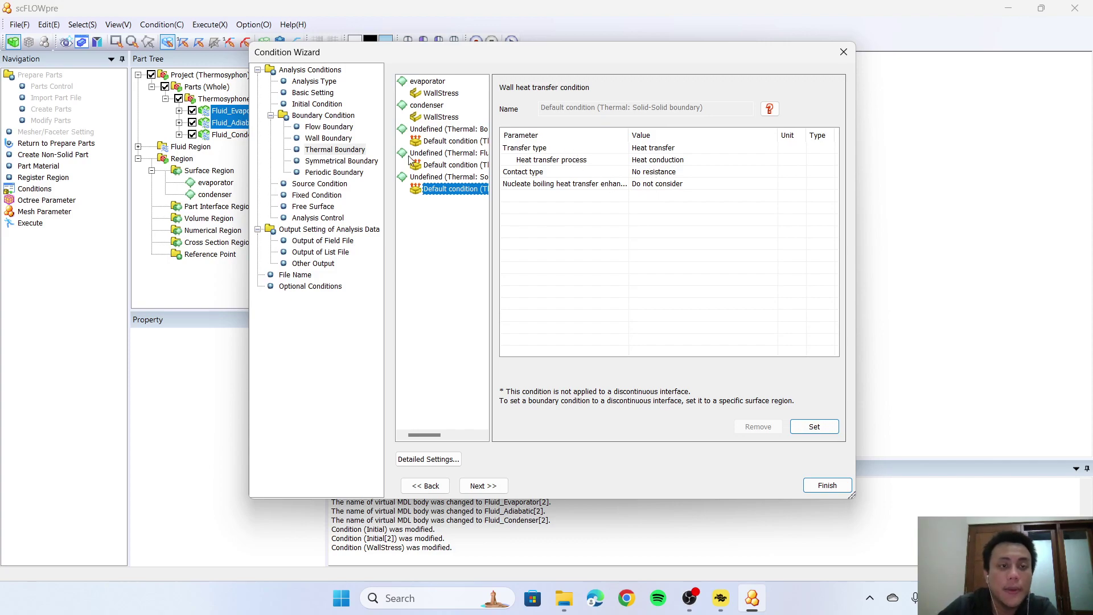
click(342, 161)
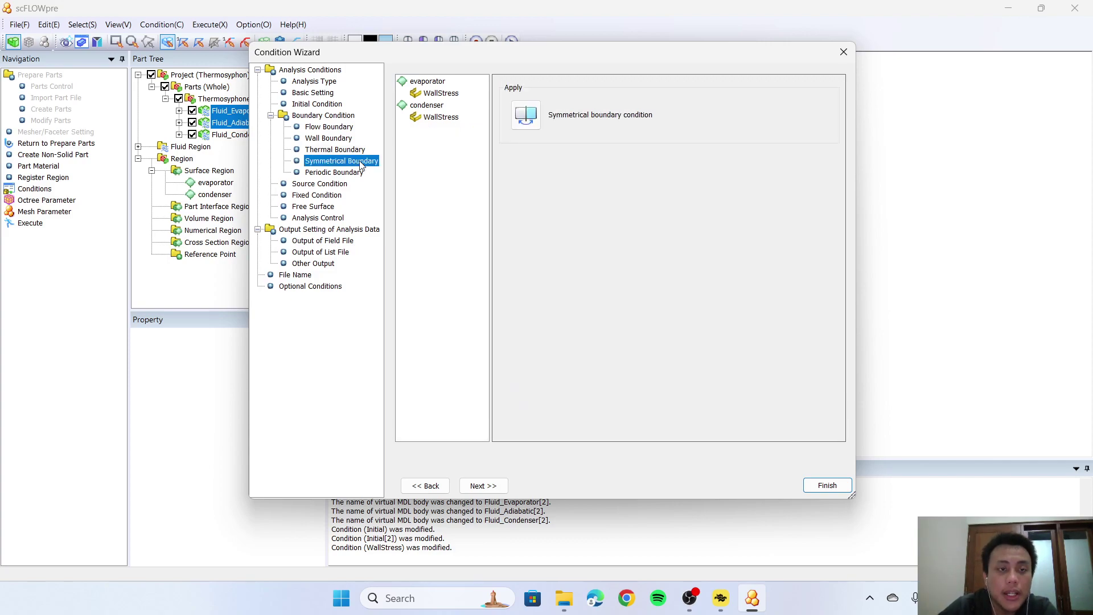
click(341, 173)
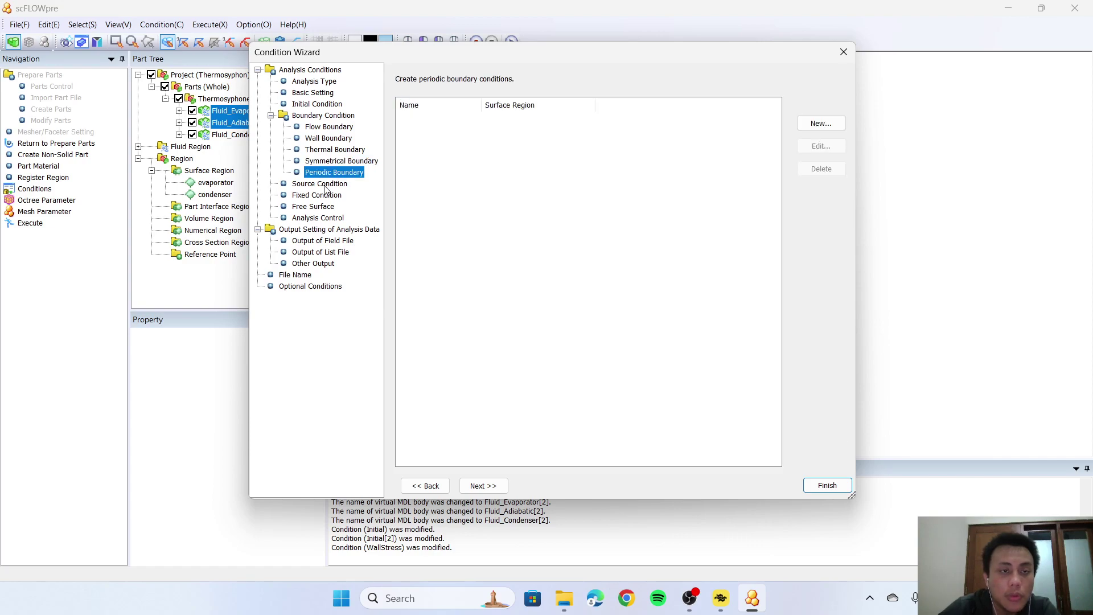
Add an area source condition to the evaporator surface as a constant total heat source of 275 W and apply it
click(325, 184)
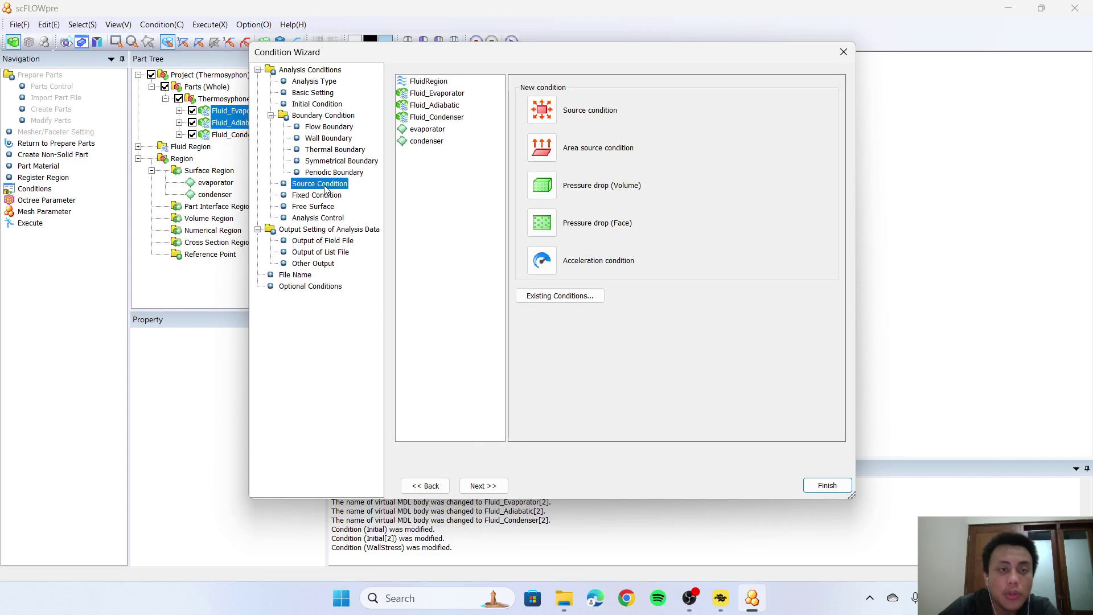
click(429, 130)
click(544, 150)
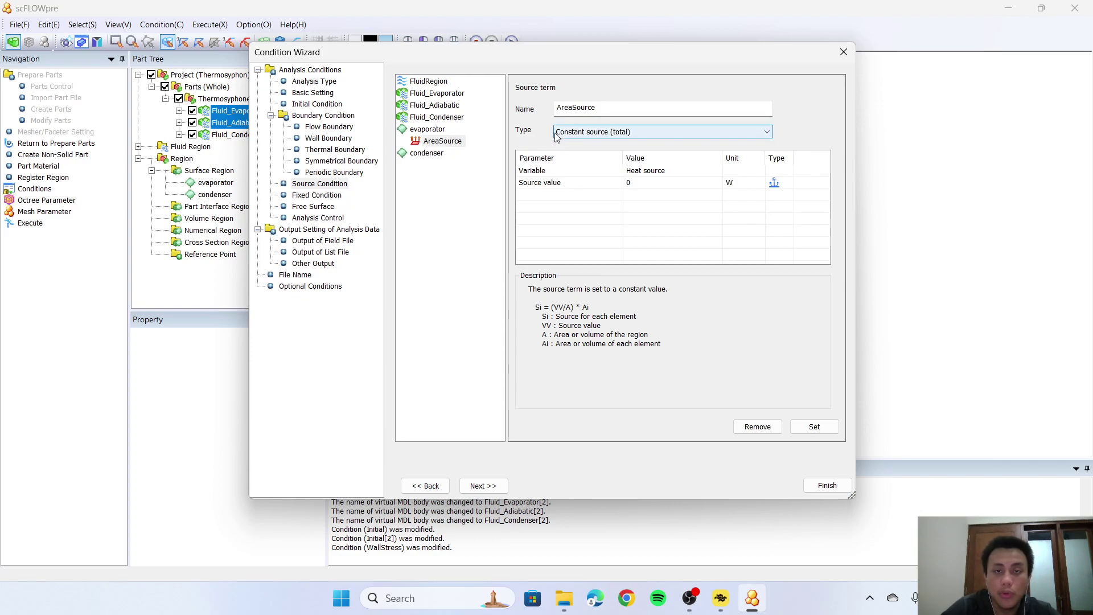
click(626, 132)
click(631, 132)
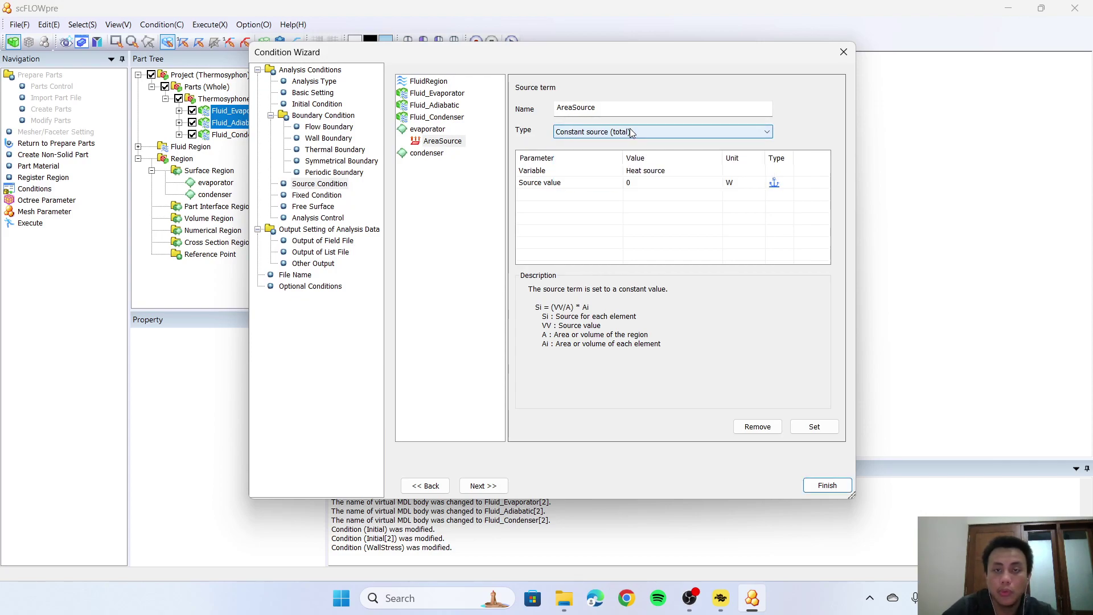
double_click(682, 182)
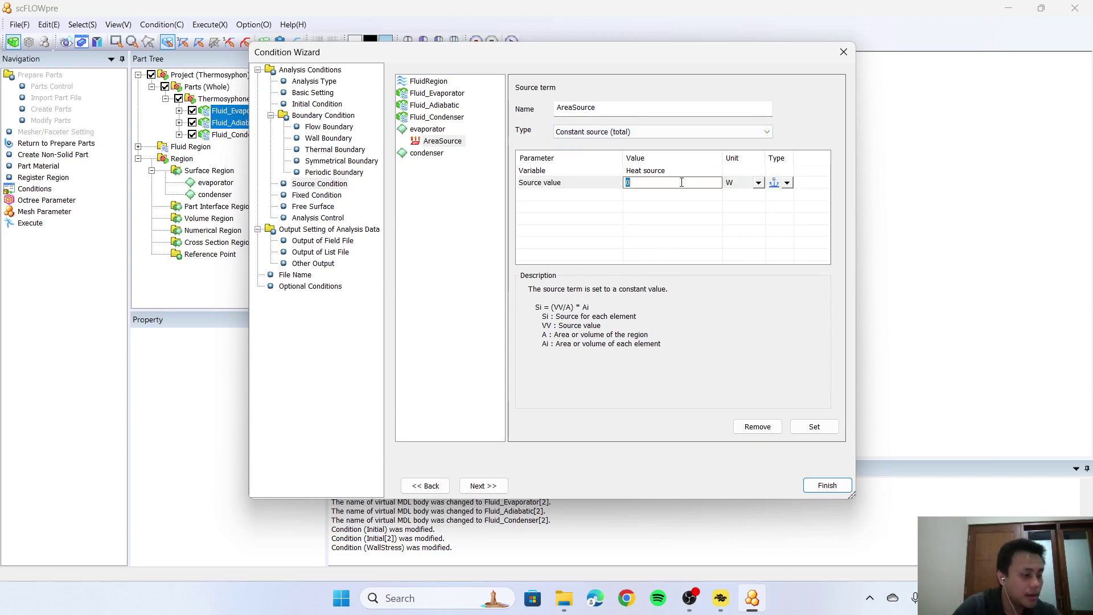
text(275)
click(645, 268)
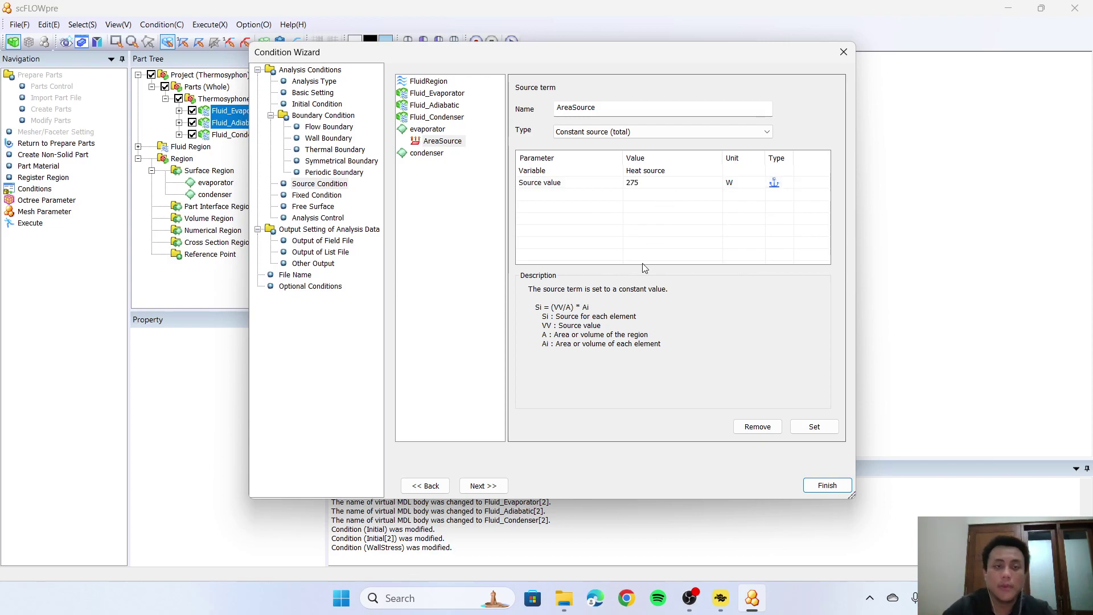
drag(549, 61, 268, 103)
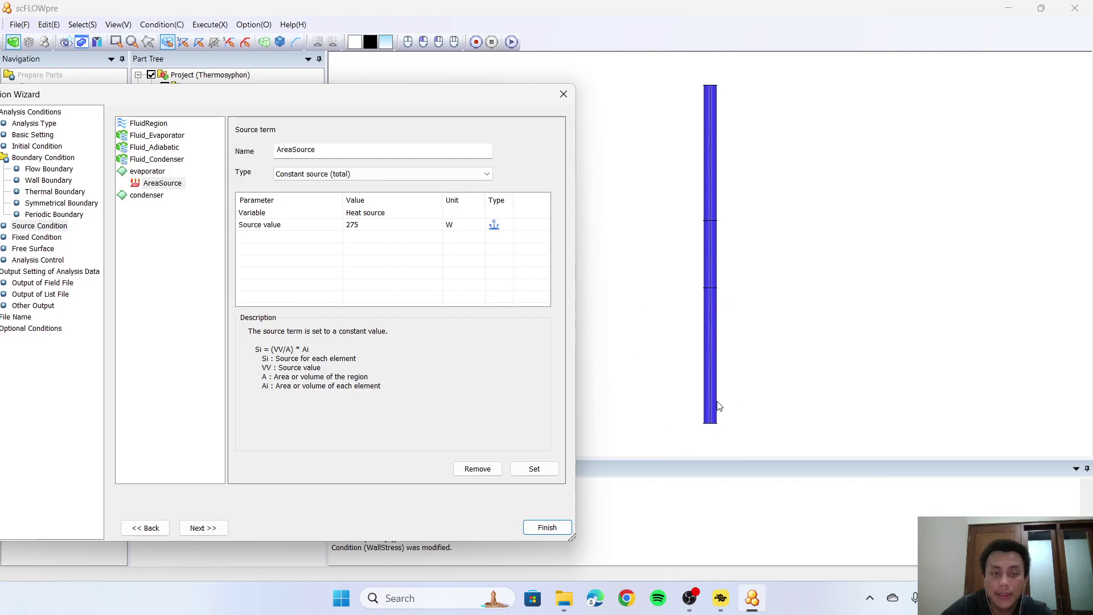
drag(410, 100, 481, 77)
click(227, 177)
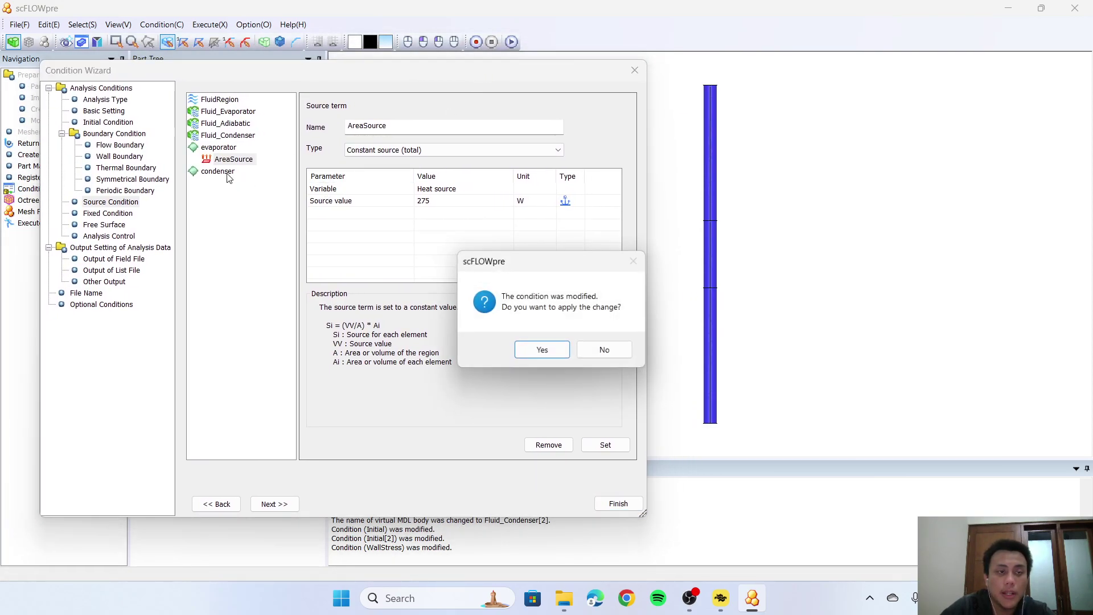
click(556, 354)
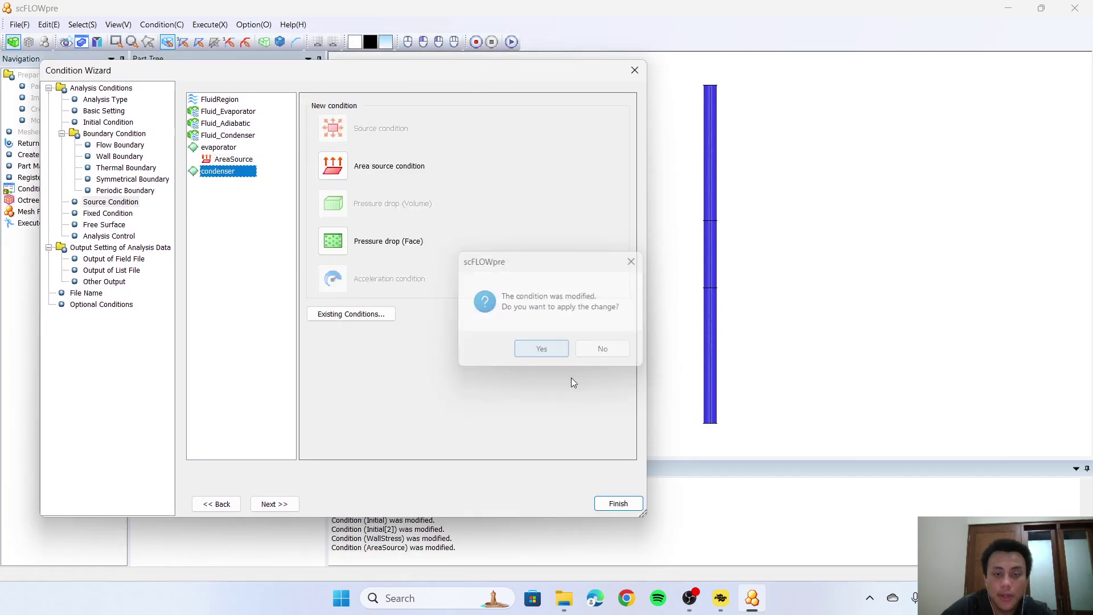
Add an area source condition to the condenser surface as a constant total heat source of -275 W and apply it
click(333, 167)
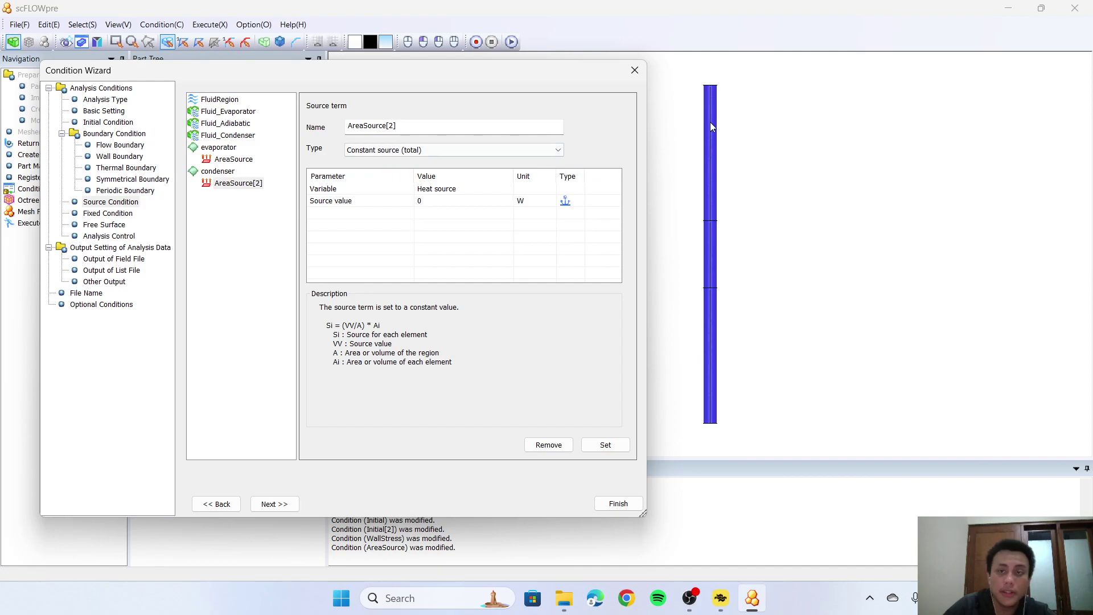
click(452, 200)
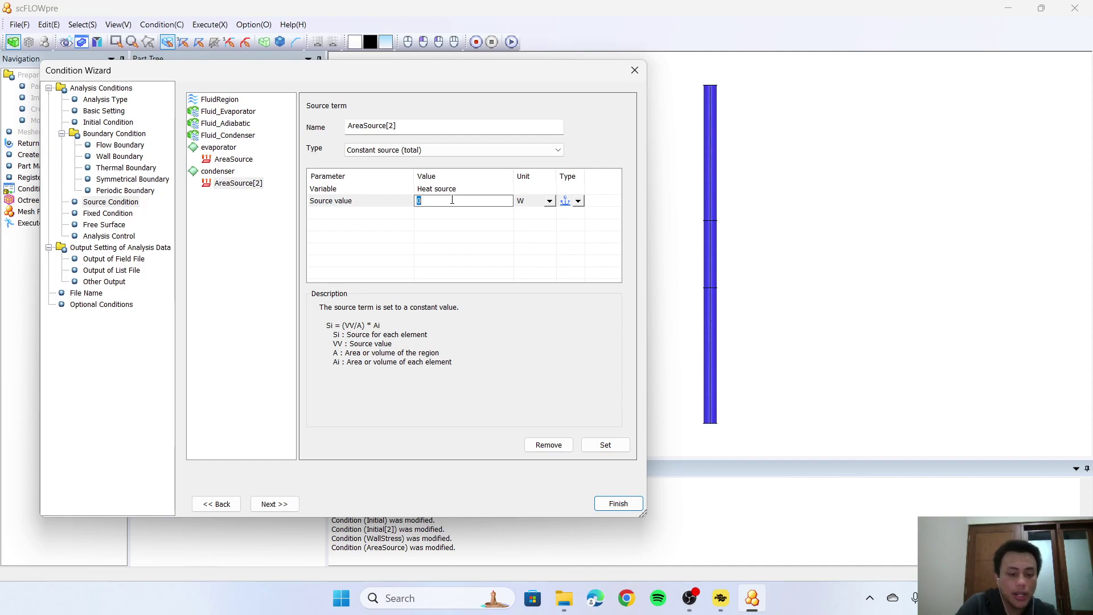
text(-27)
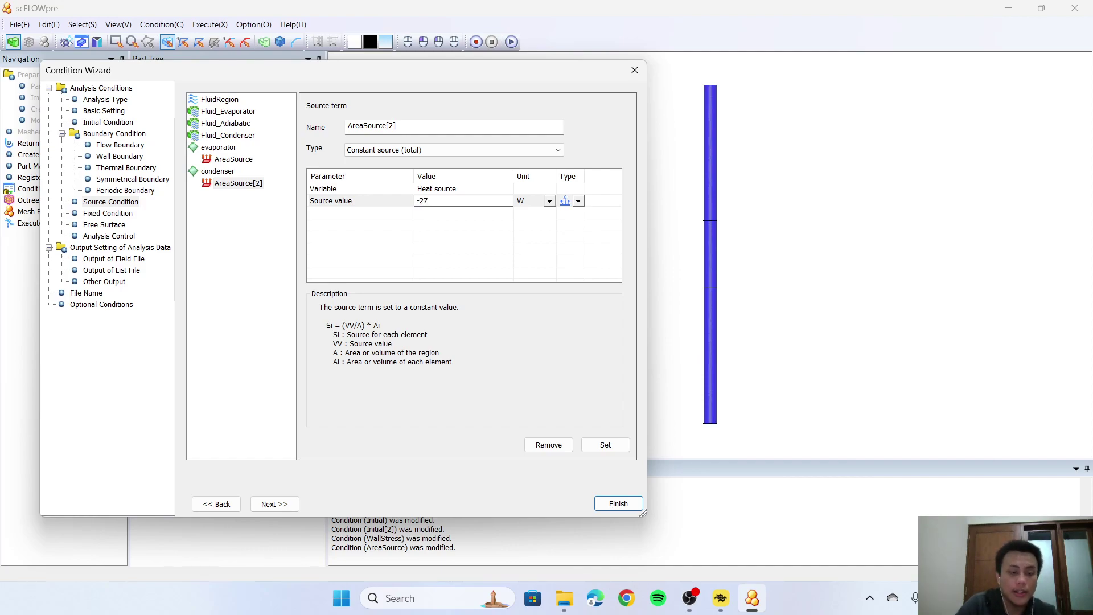
text(5)
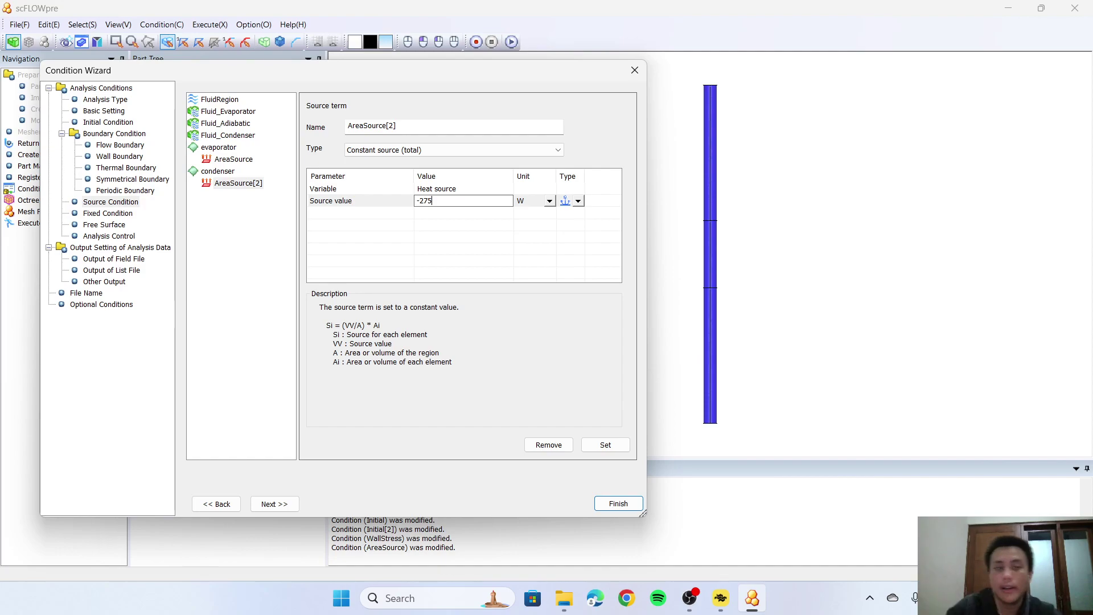
click(431, 230)
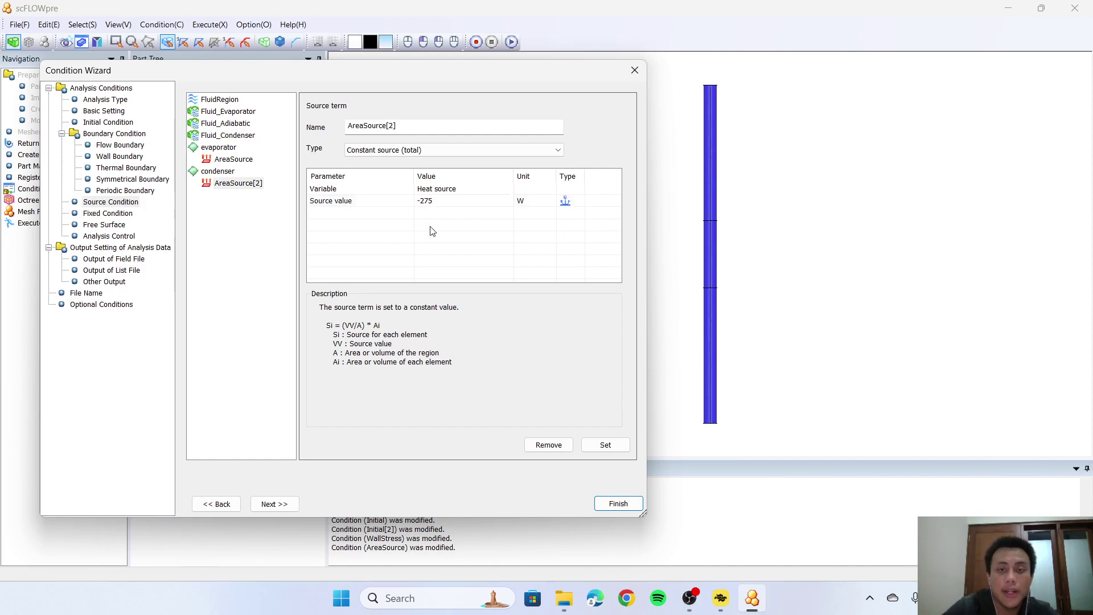
click(605, 446)
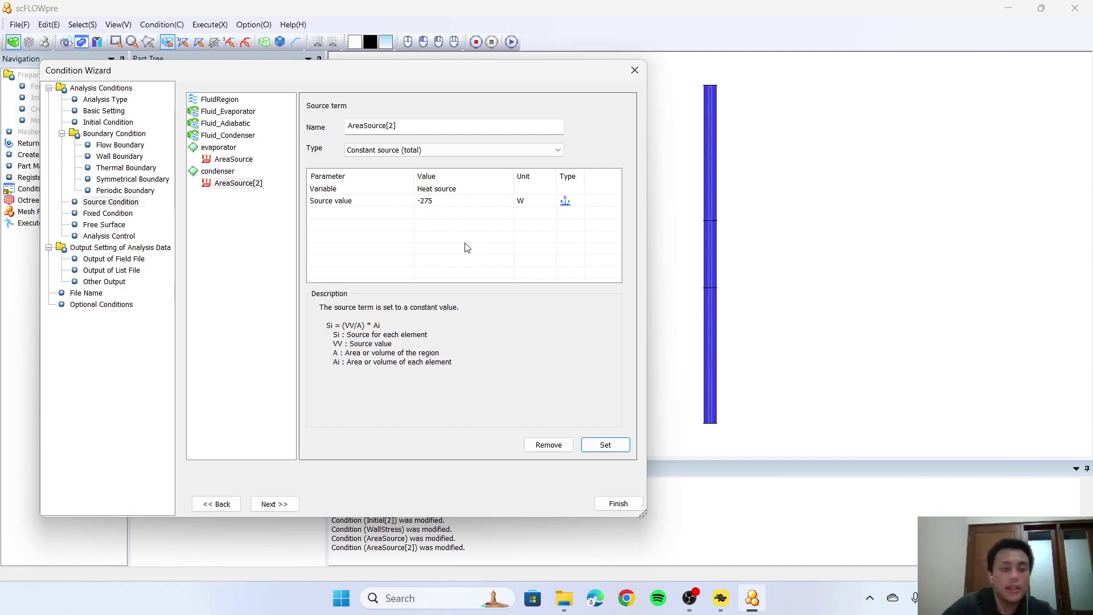
Set the field file output timing to every specified cycle and enable output of the initial field
click(88, 214)
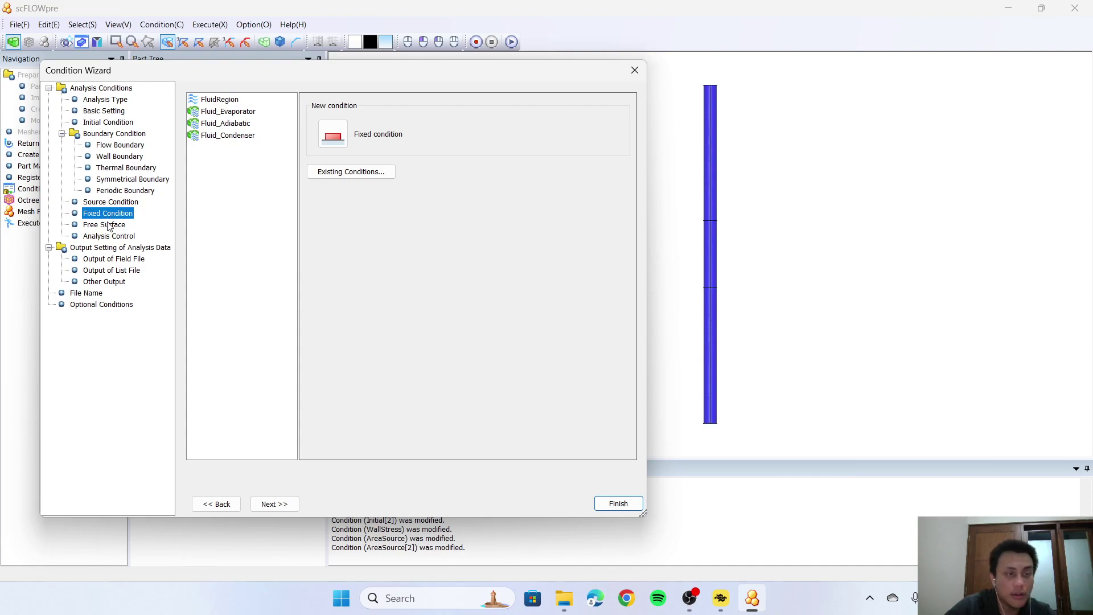
click(111, 225)
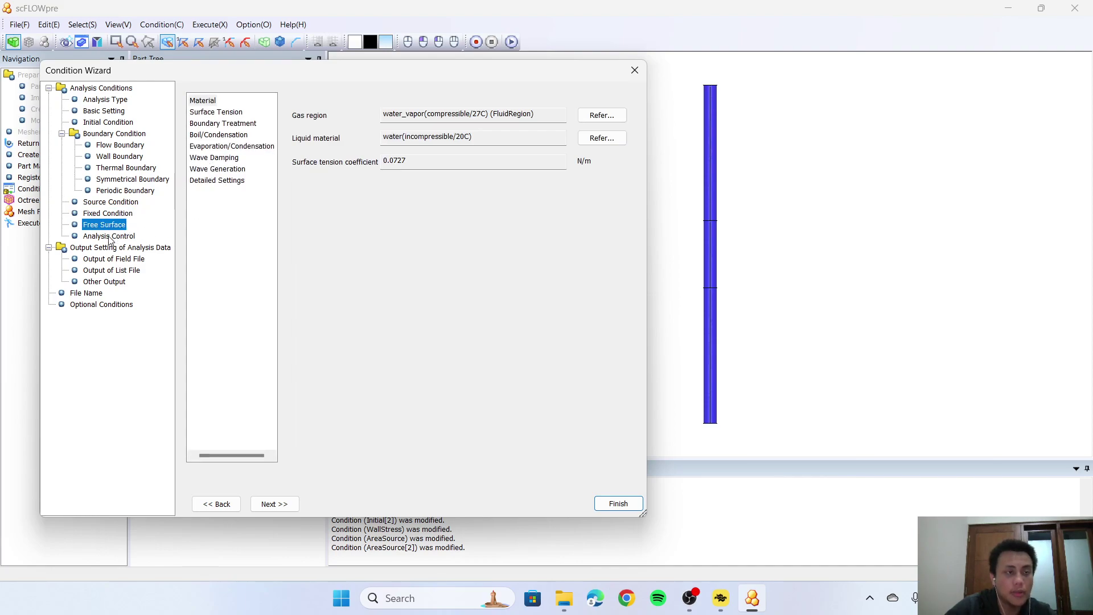
click(134, 260)
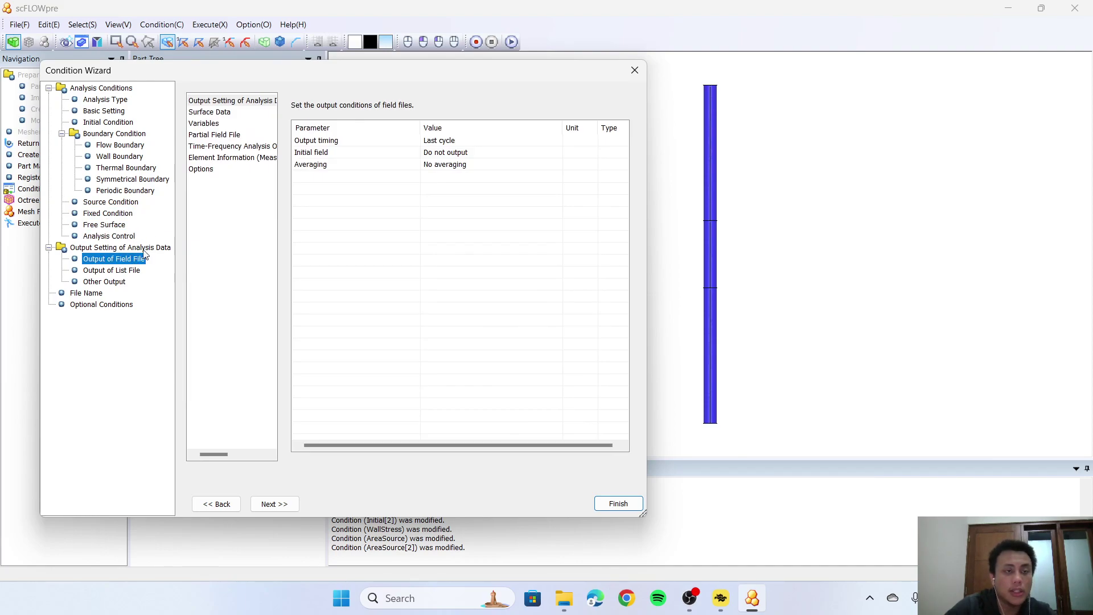
click(453, 142)
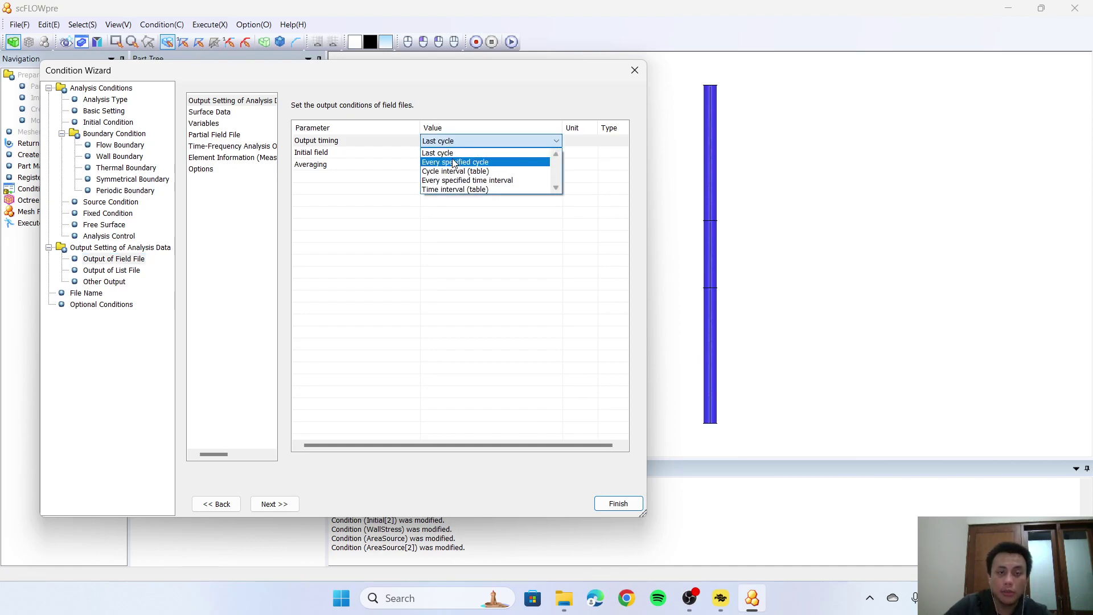
click(454, 163)
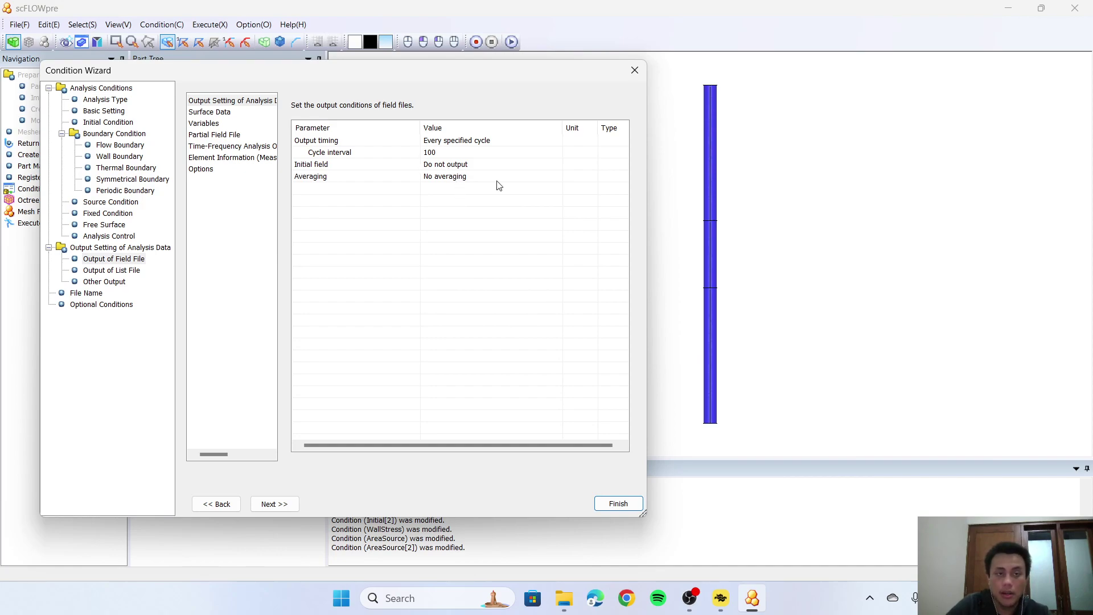
click(450, 165)
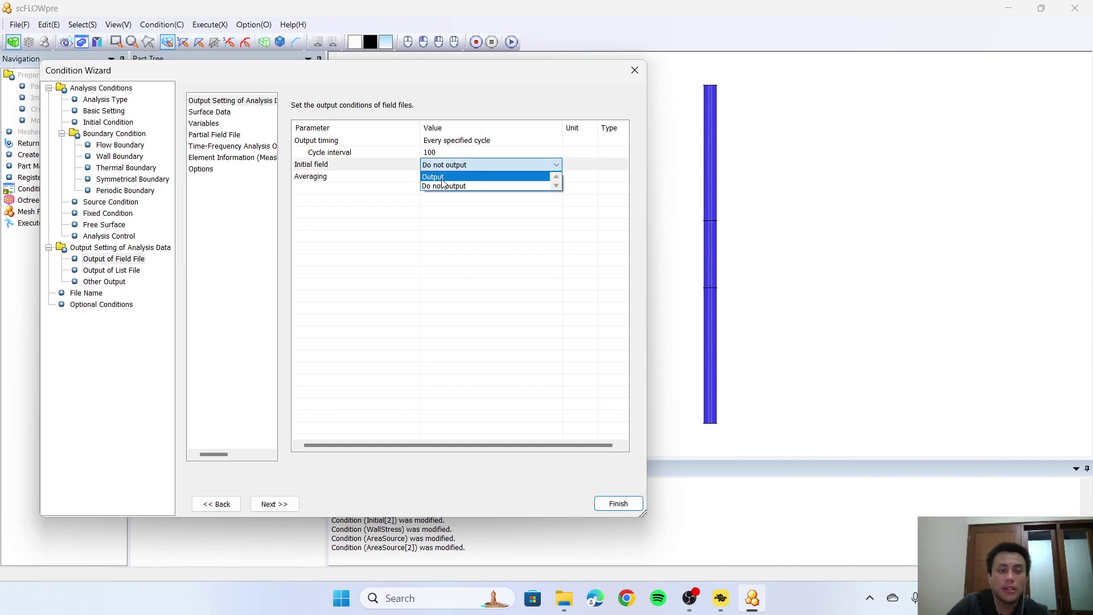
click(438, 178)
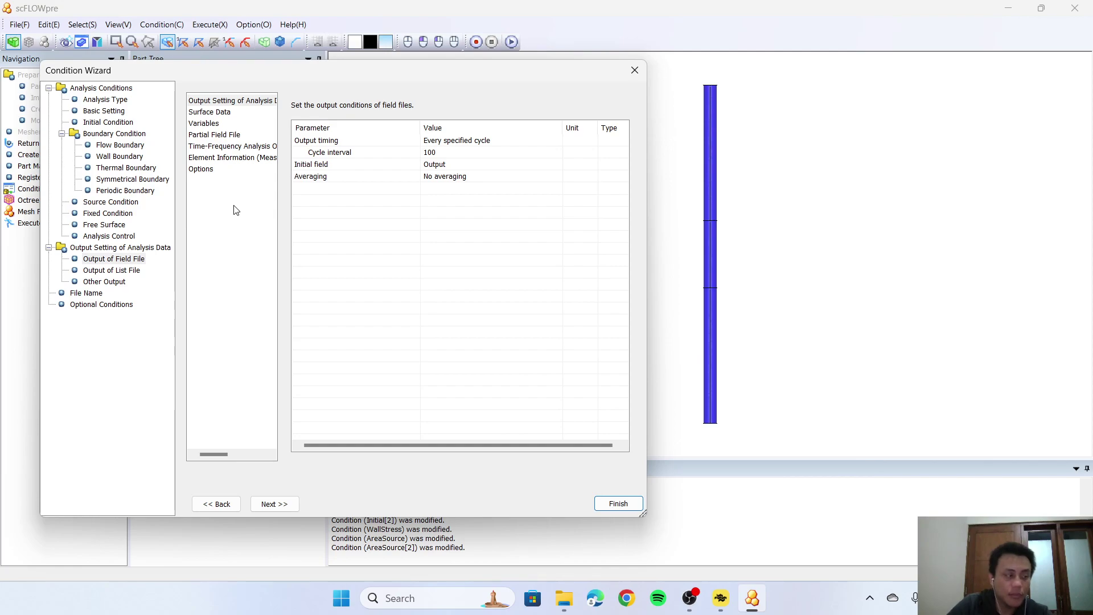
Check the list file and other output settings, and finish the analysis condition setup
click(119, 271)
click(112, 282)
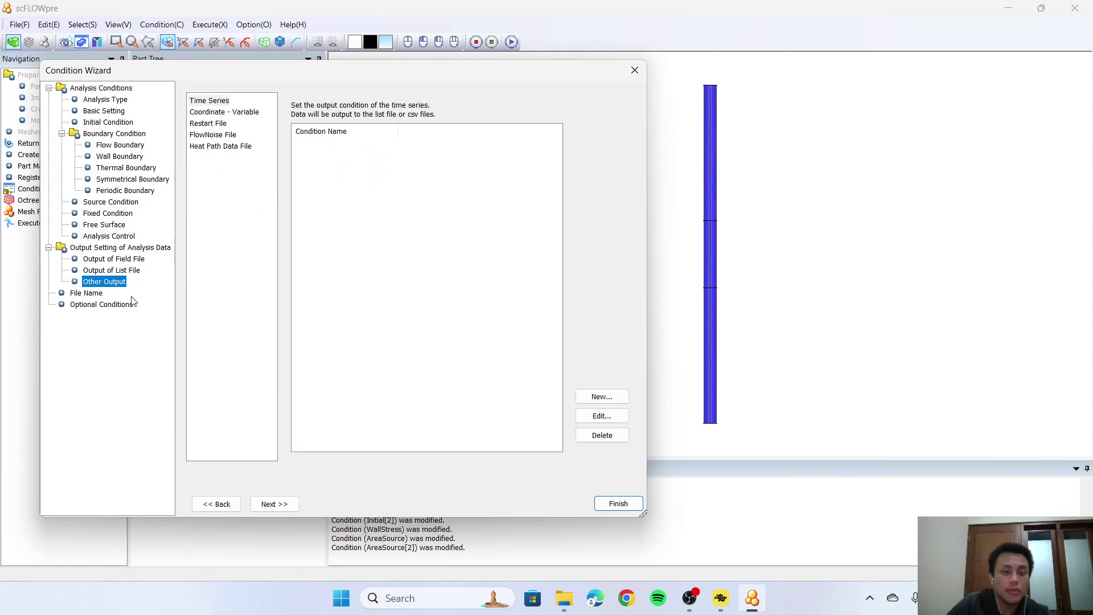
click(625, 510)
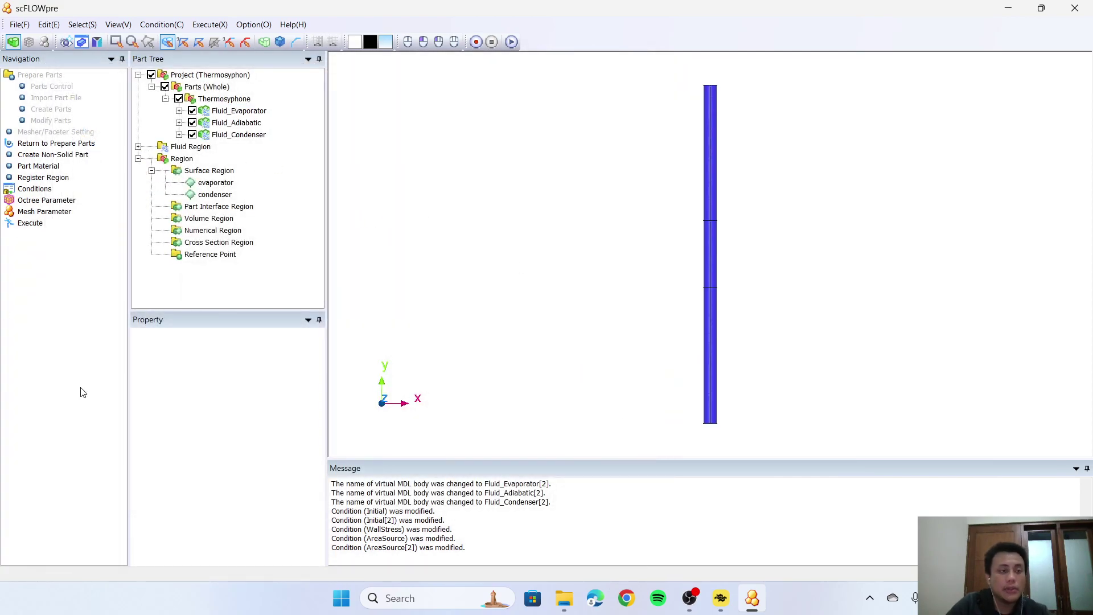
Define the octree with detailed parameters by length, restricting the maximum octant size and setting both minimum and maximum octant size to 0.001
click(65, 205)
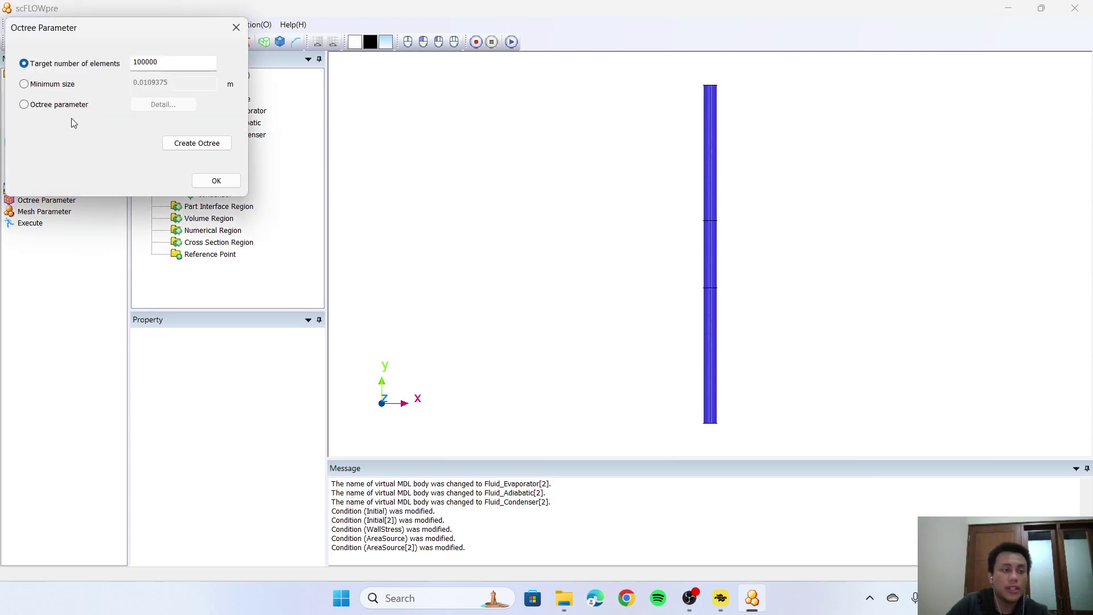
click(73, 110)
click(160, 108)
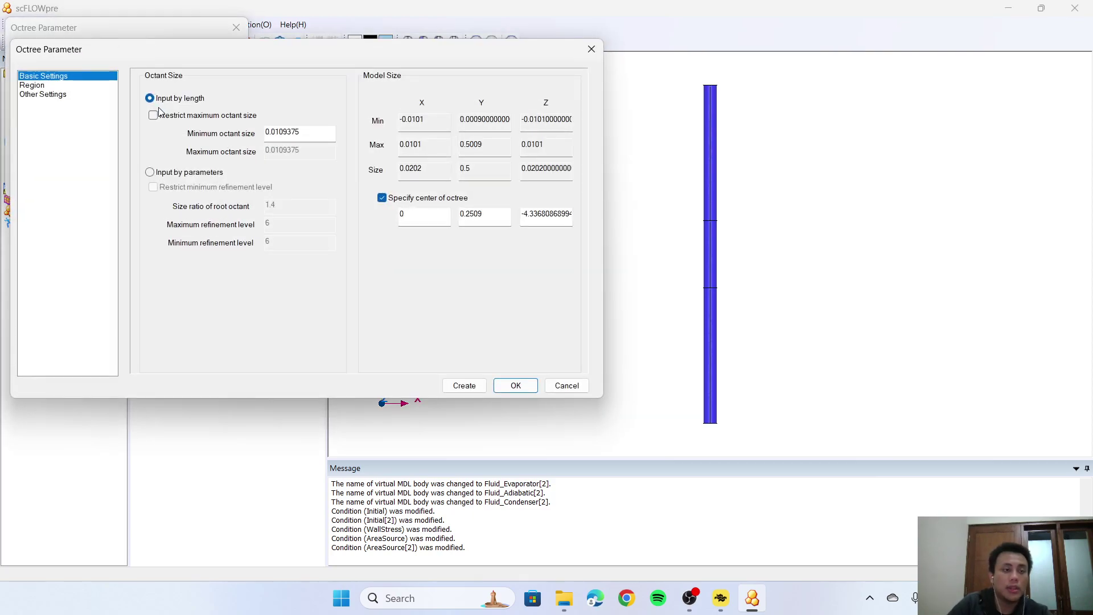
click(186, 118)
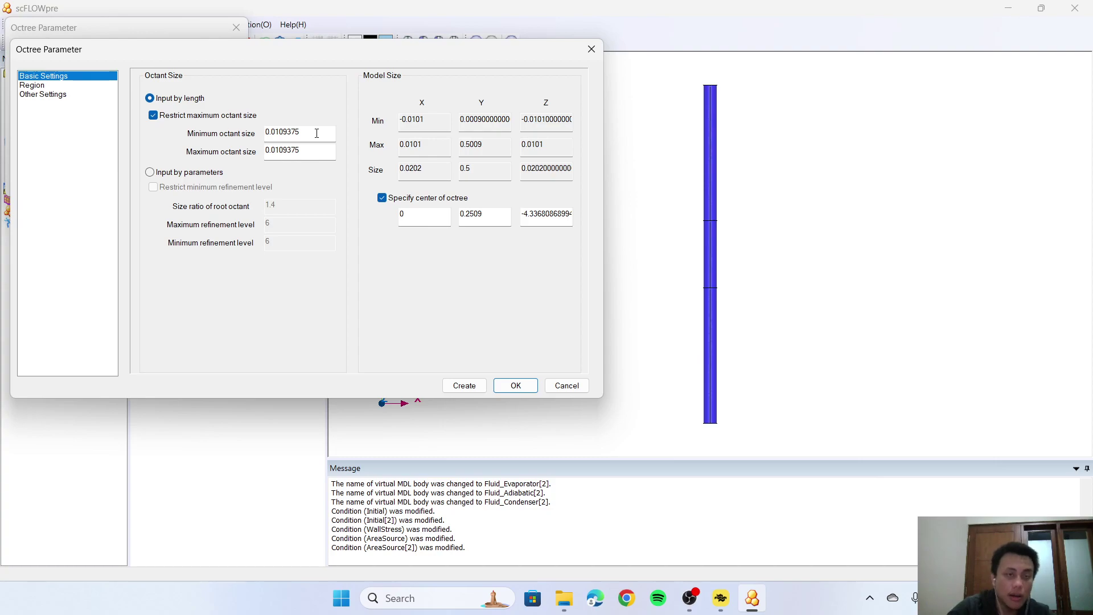
drag(317, 133, 283, 135)
key(shift+Home)
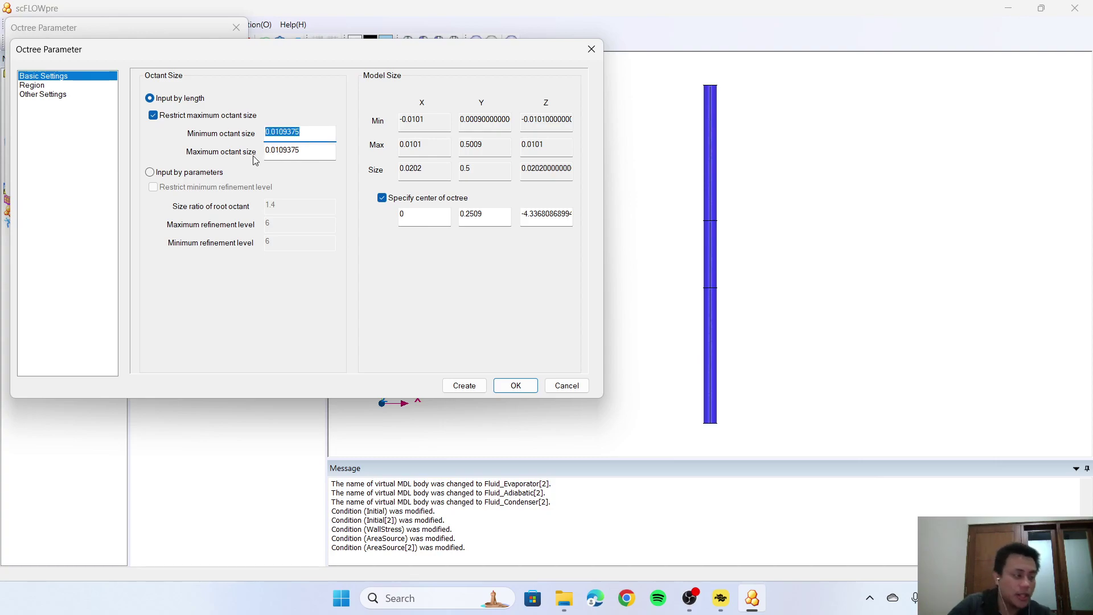
text(0.001)
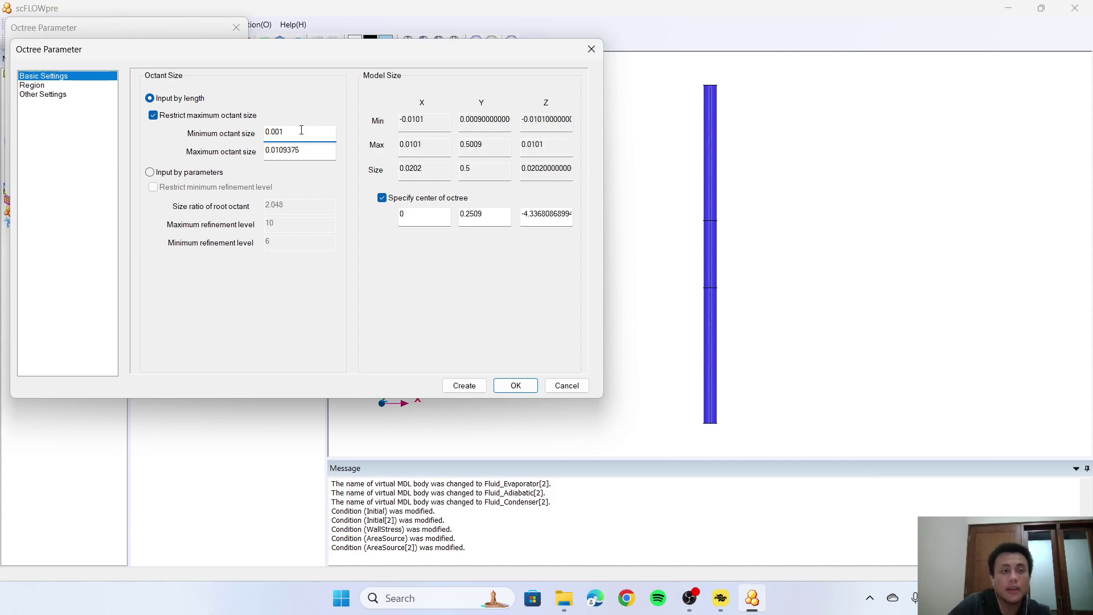
drag(301, 130, 187, 156)
key(ctrl+c)
drag(334, 150, 237, 162)
key(ctrl+v)
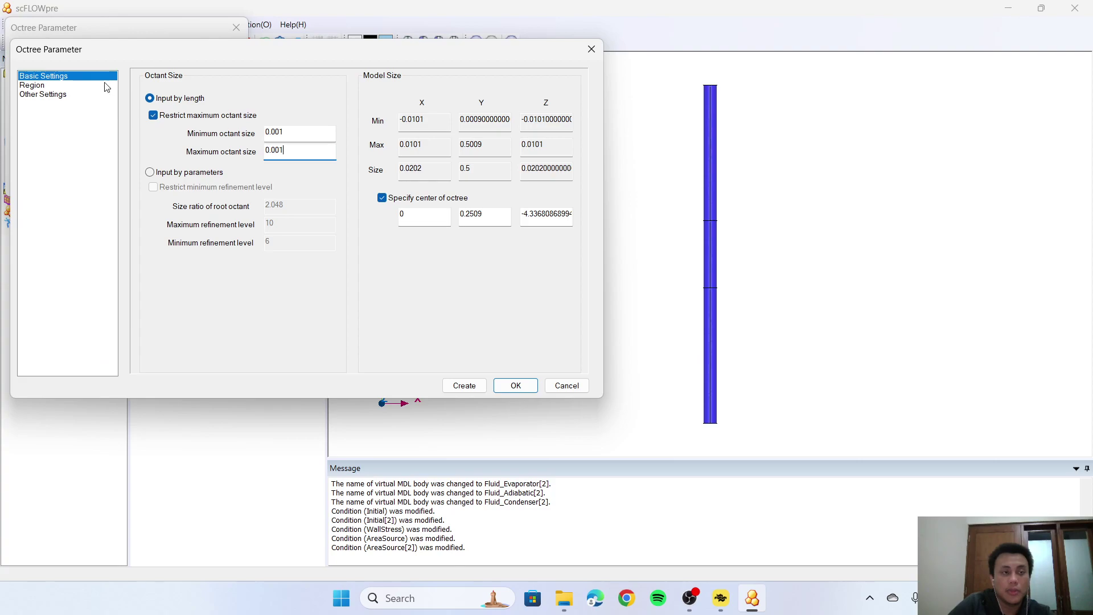
click(516, 385)
Create the octree, check its element count, and close the octree settings
click(208, 143)
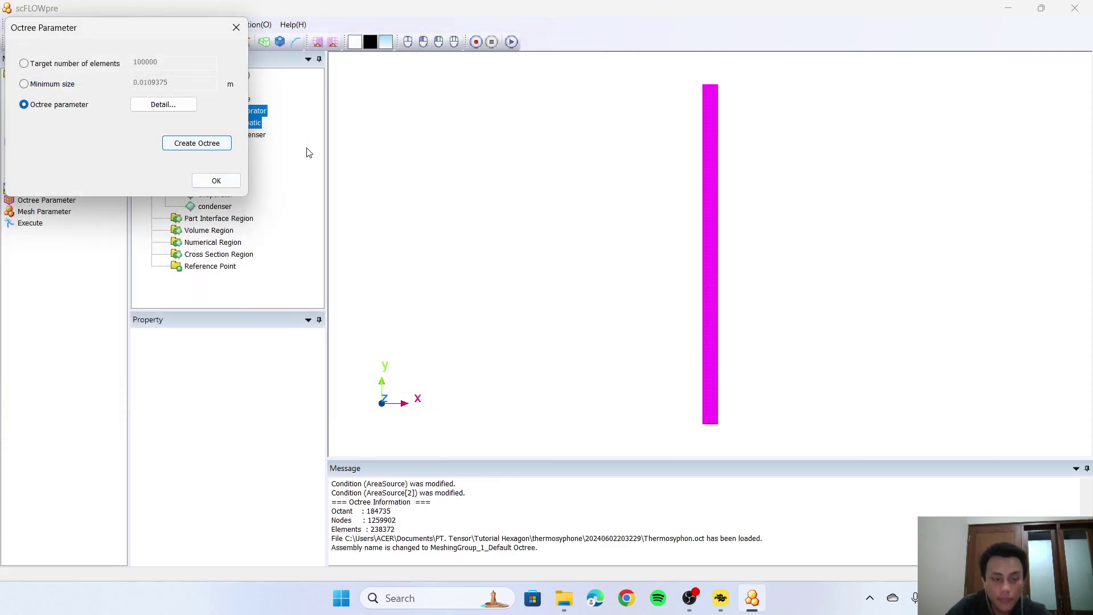
drag(371, 529, 387, 530)
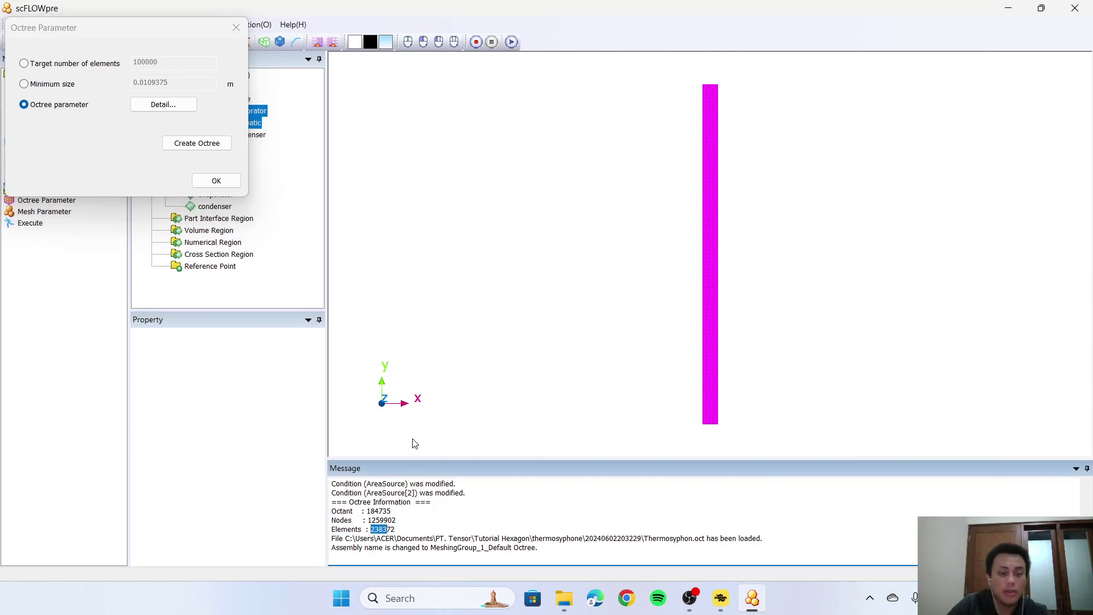
click(484, 357)
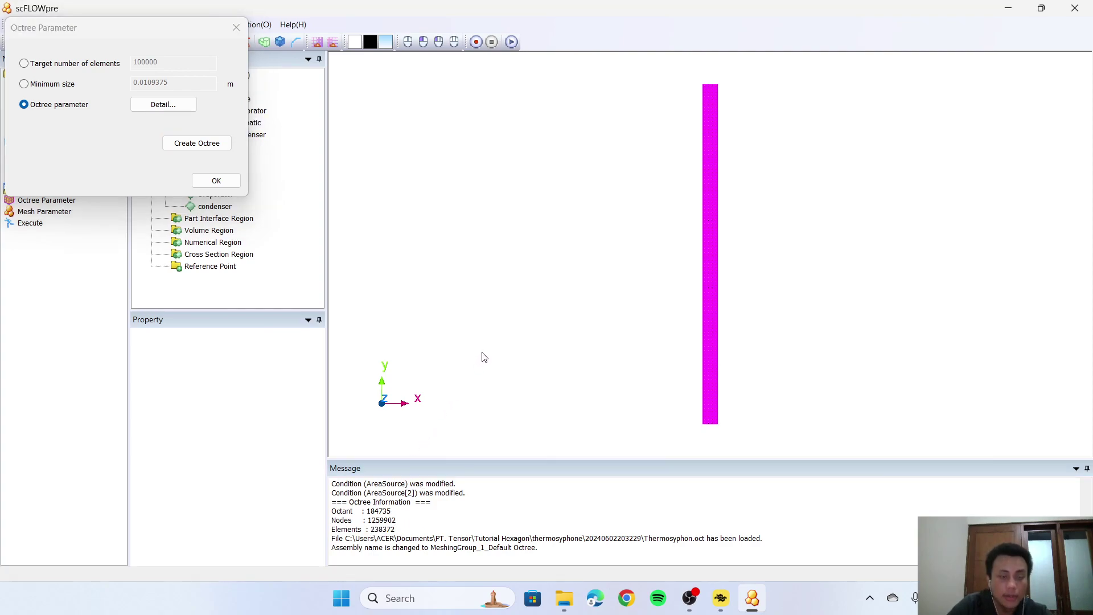
click(216, 181)
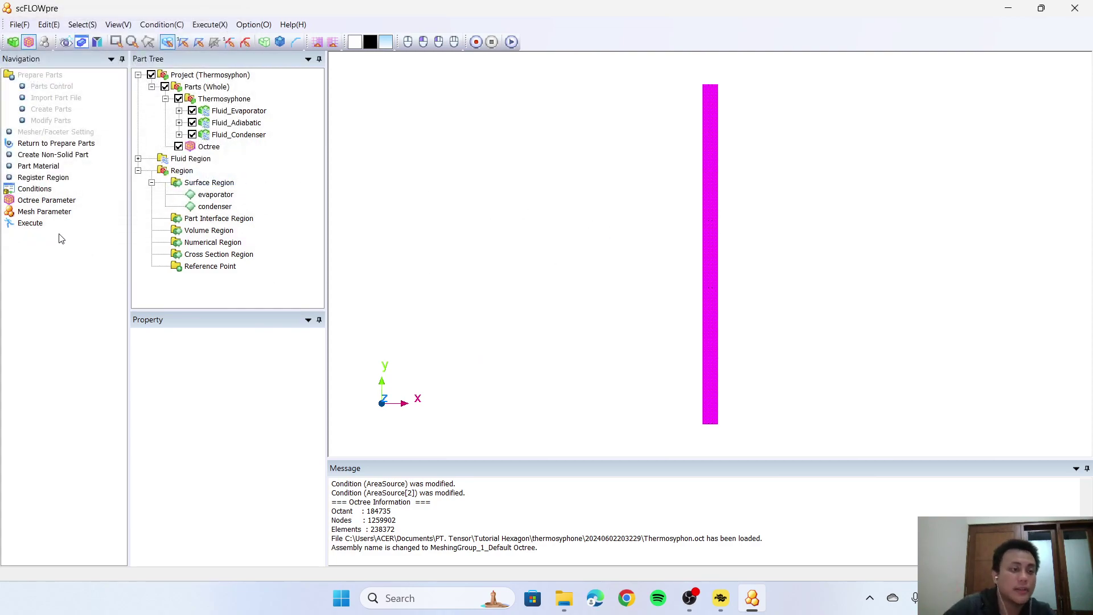
Try to set the no-slip wall prism layers to 5 layers with a thickness variation rate of 1.2
click(43, 211)
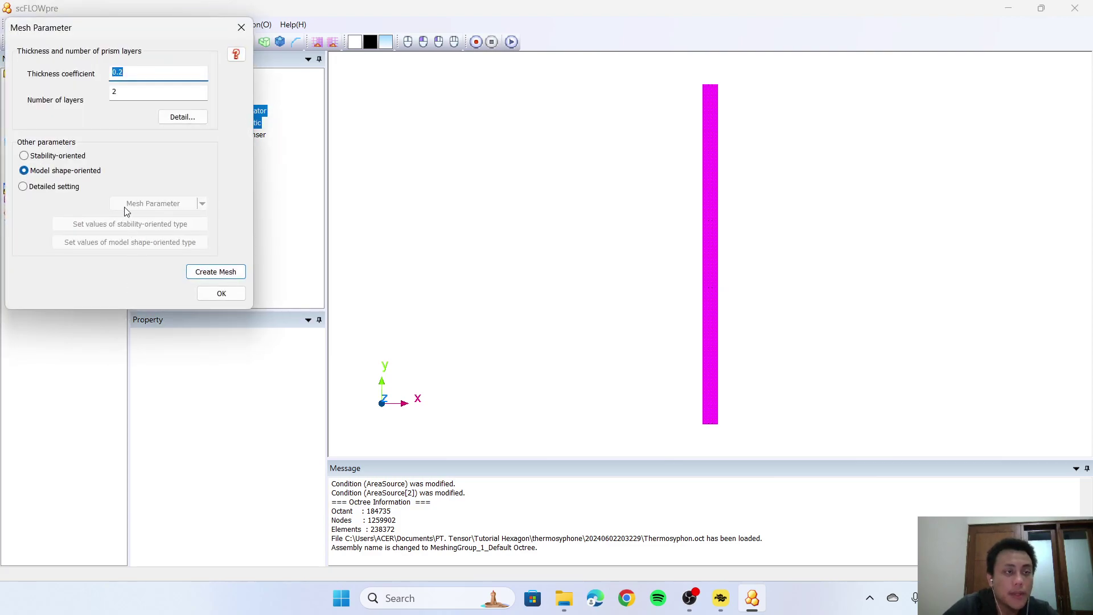
click(181, 118)
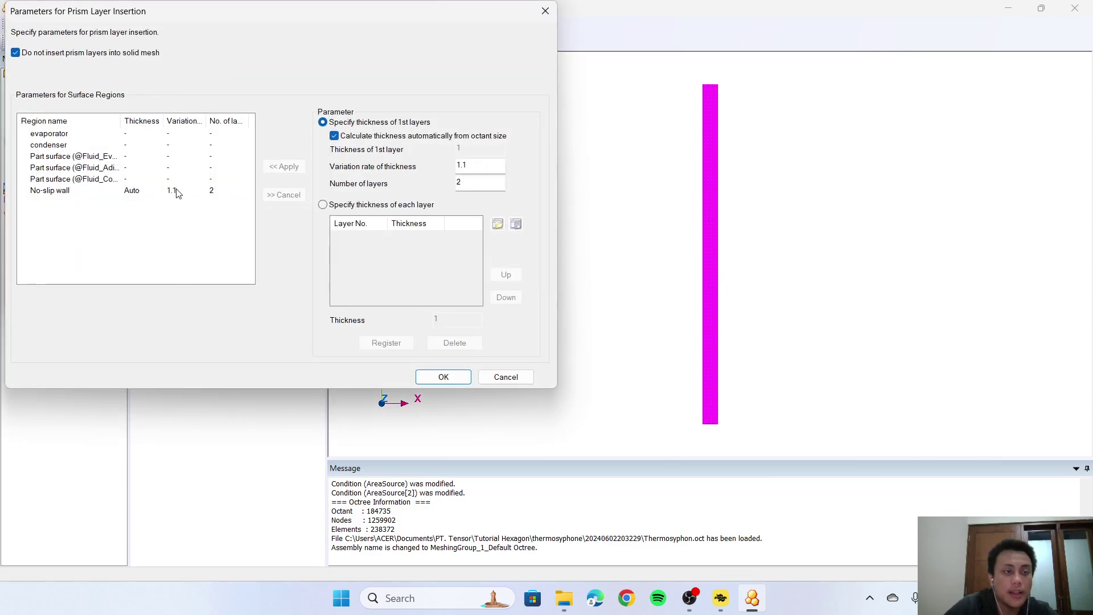
click(177, 193)
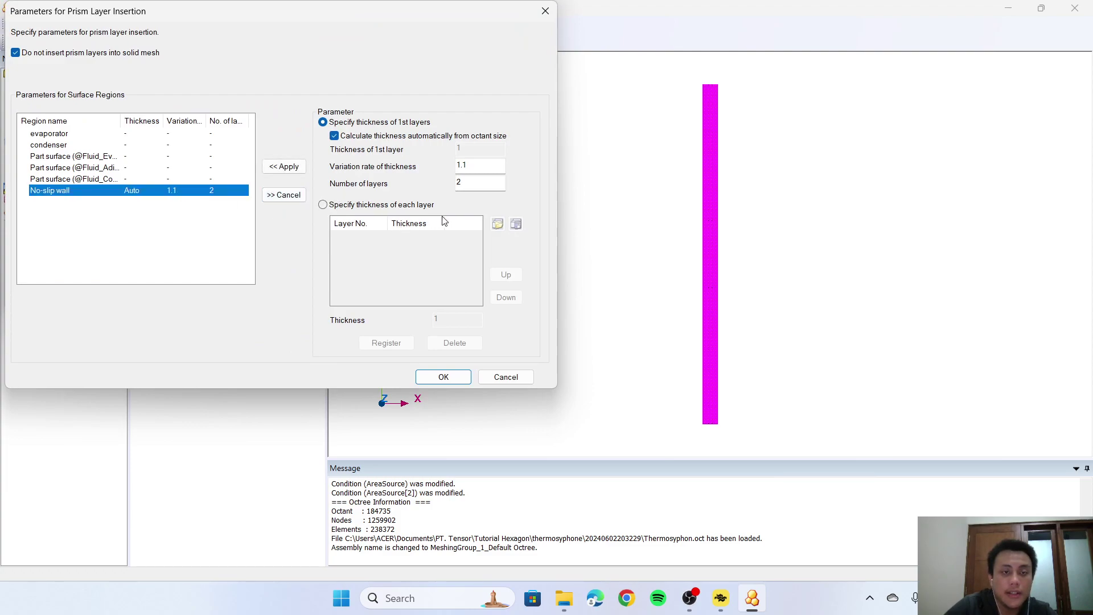
double_click(477, 186)
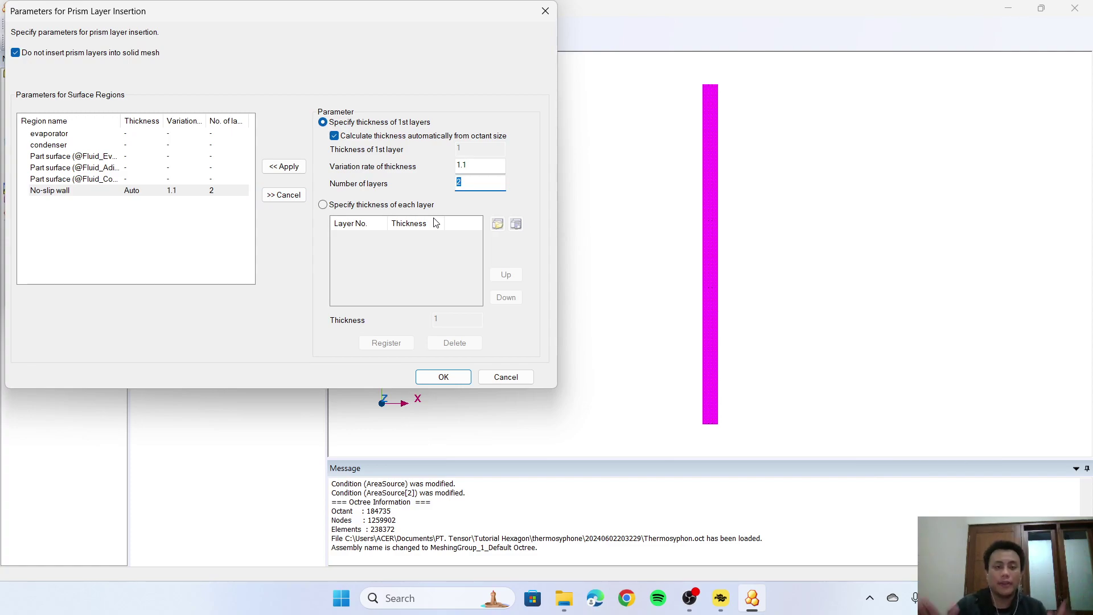
text(5)
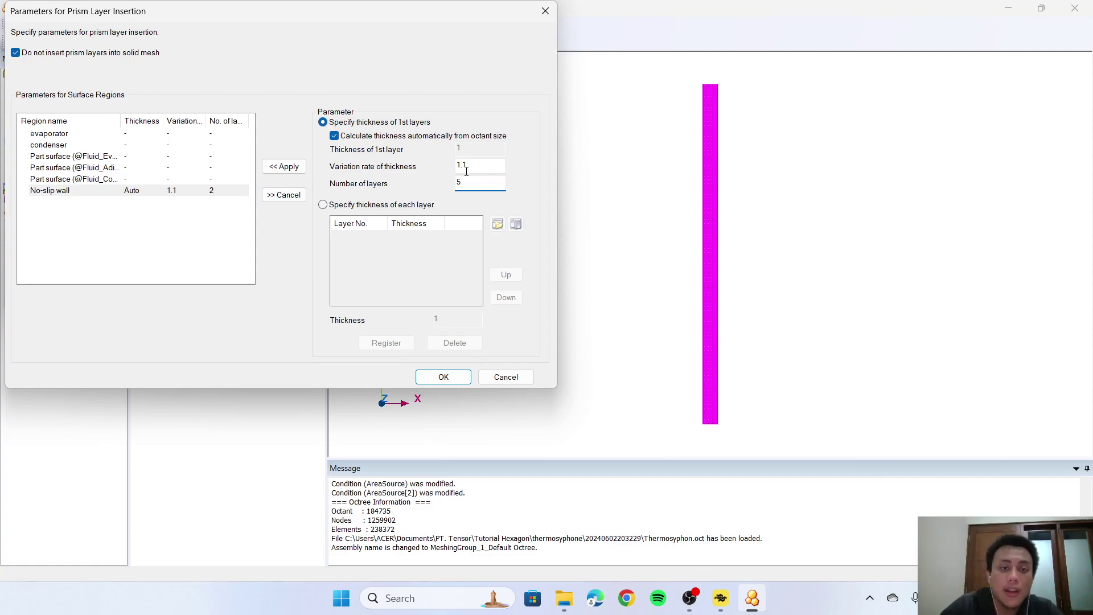
double_click(468, 166)
text(1.2)
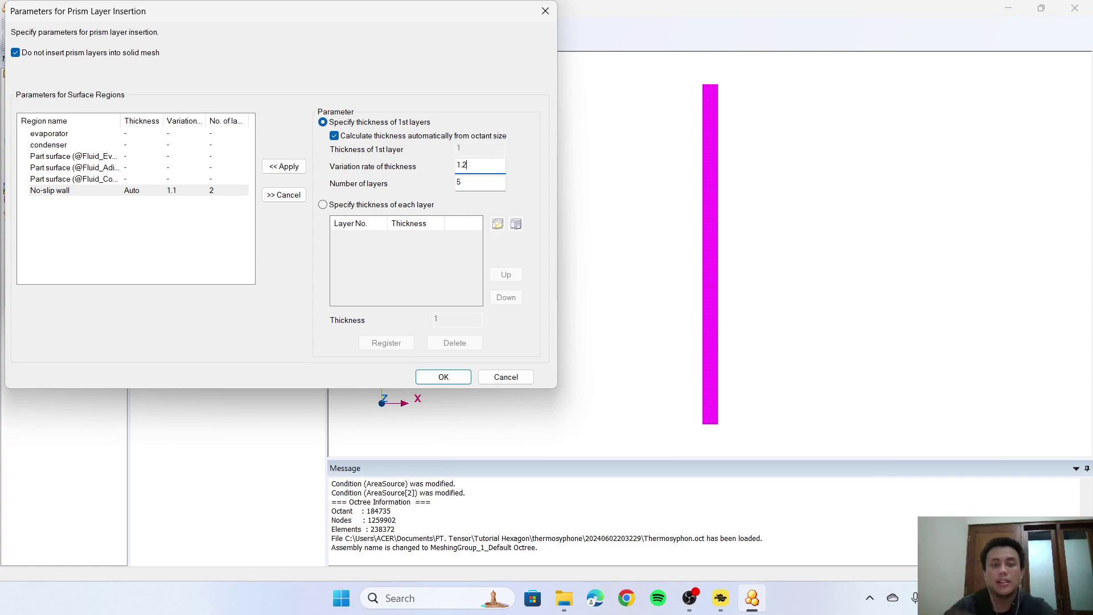
click(456, 376)
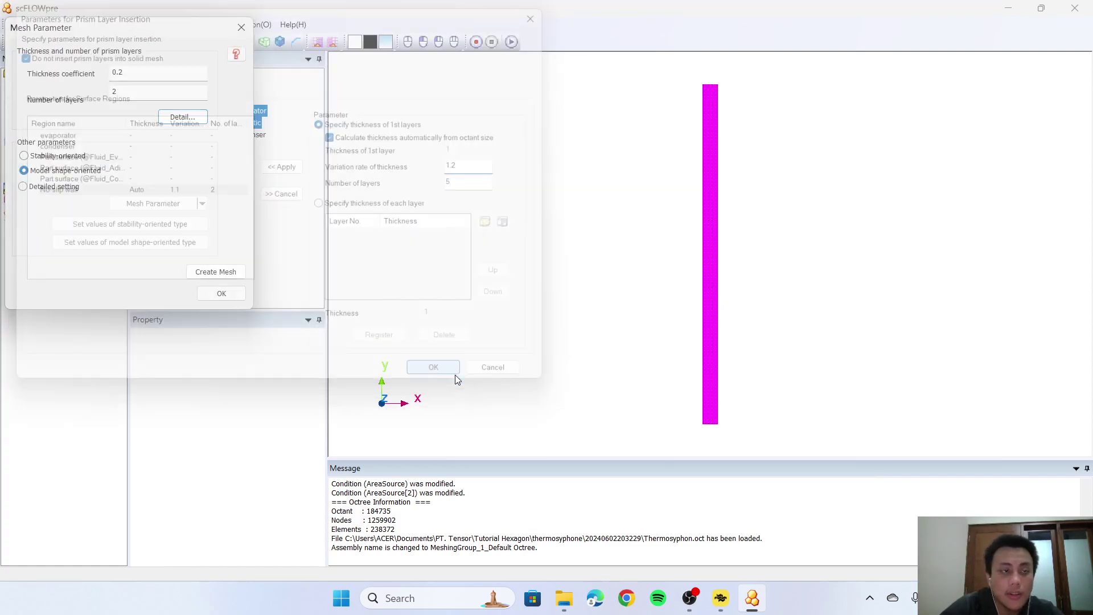
Apply a thickness variation rate of 1.2 and 5 prism layers to the no-slip wall region
click(195, 120)
click(206, 194)
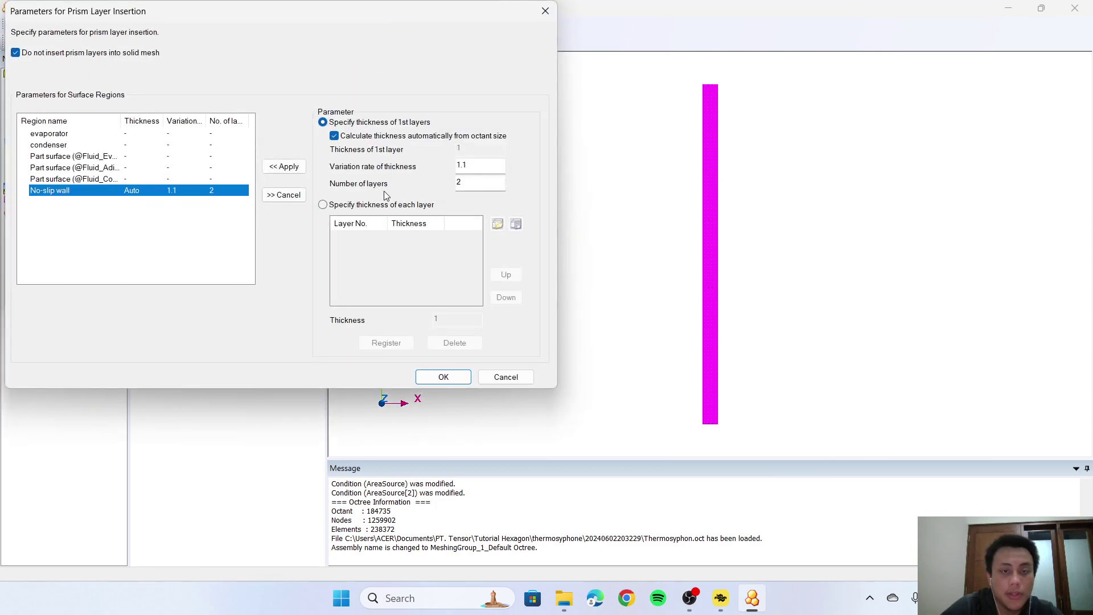
click(475, 172)
key(BackSpace)
text(2)
key(Tab)
text(5)
click(284, 166)
click(443, 377)
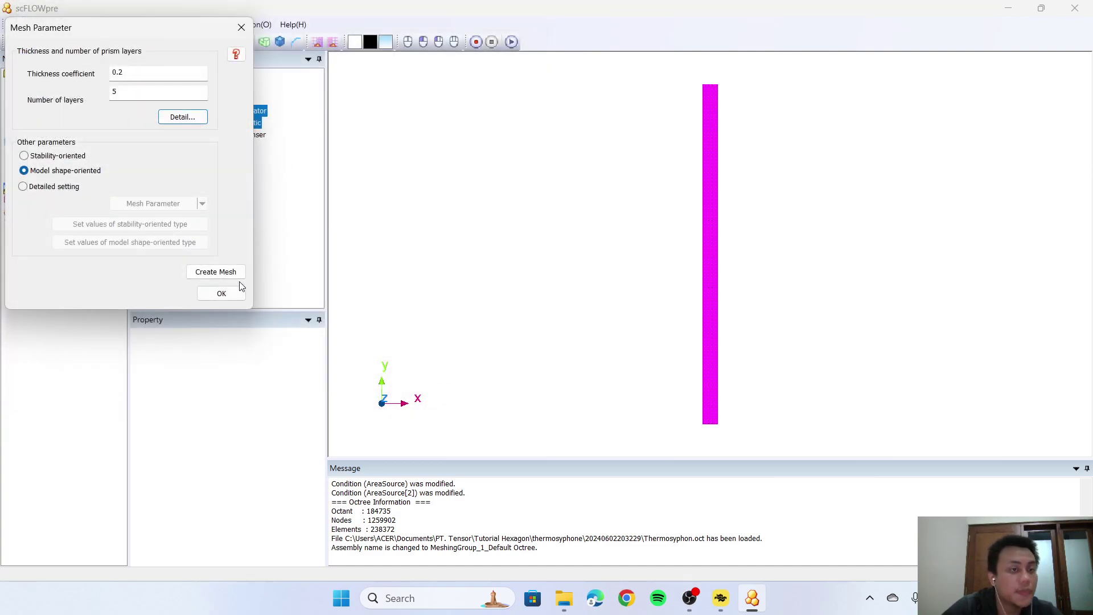
Generate the mesh with the model shape-oriented parameters, check its element count, and close the mesh settings
click(211, 276)
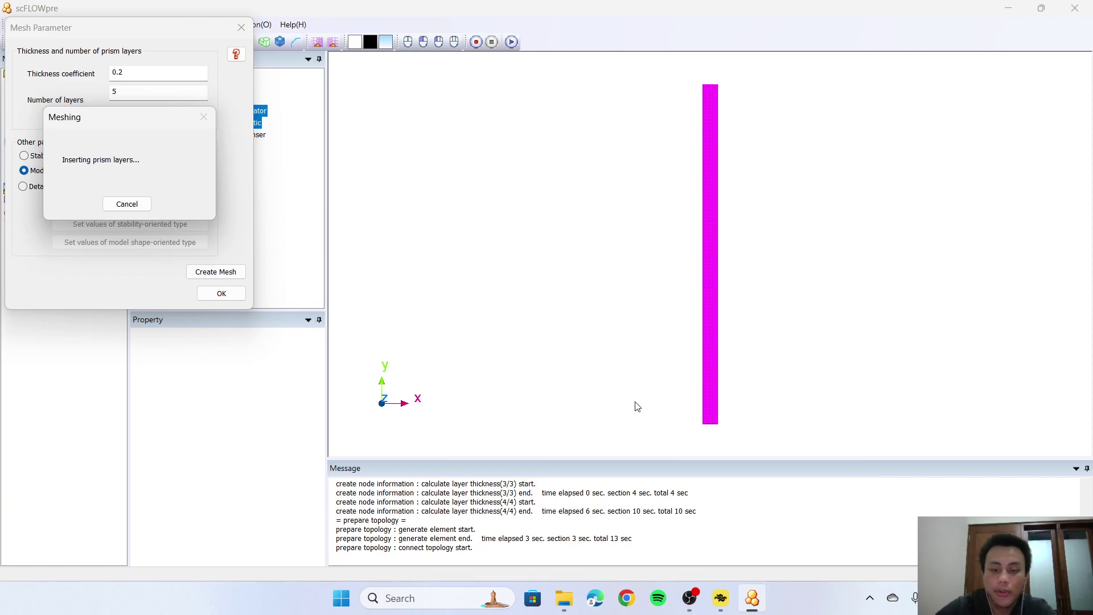
click(690, 596)
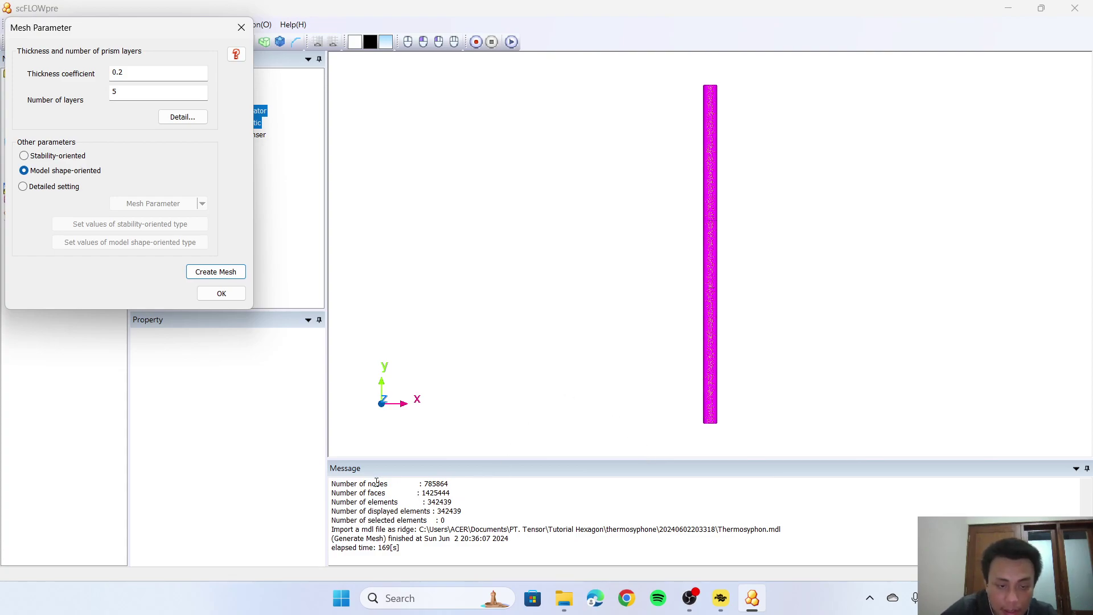
drag(436, 510, 461, 506)
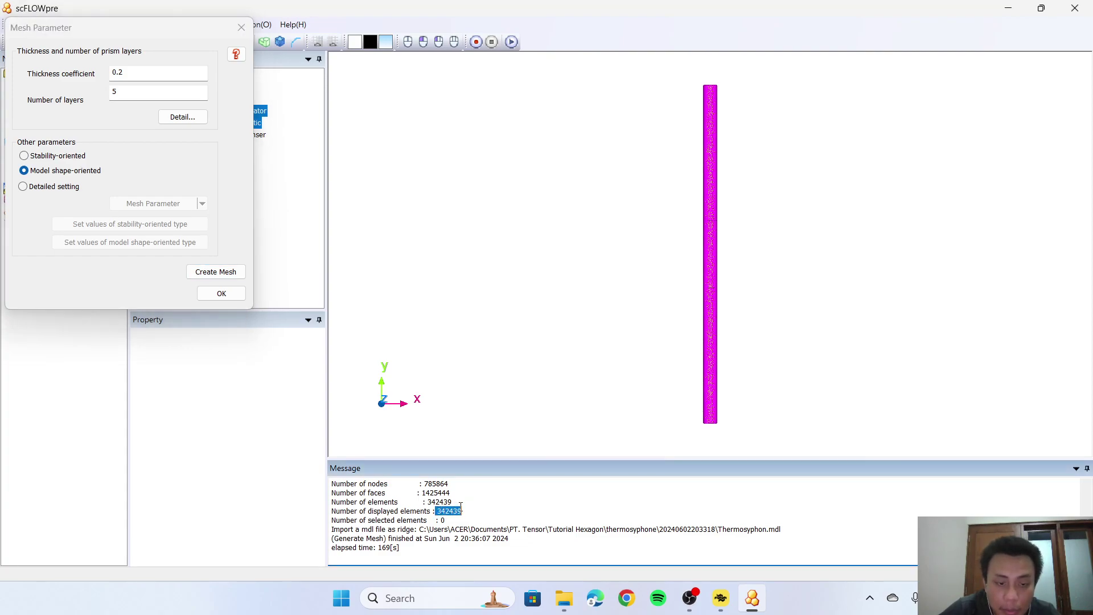
click(508, 403)
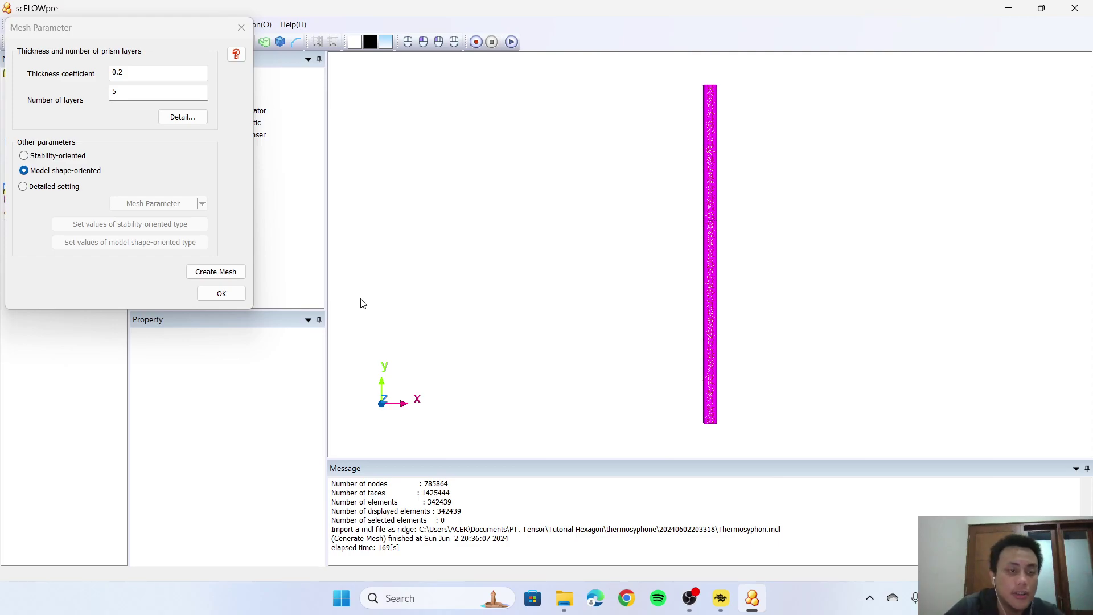
click(231, 296)
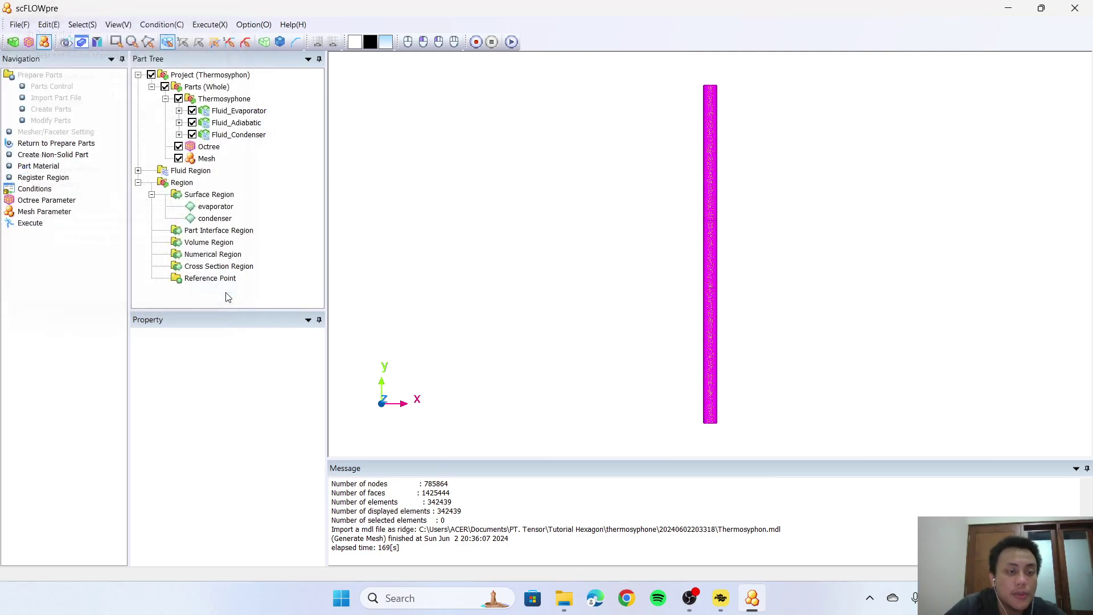
Try to save the Thermosyphon mesh file, analysis condition file and project
click(36, 226)
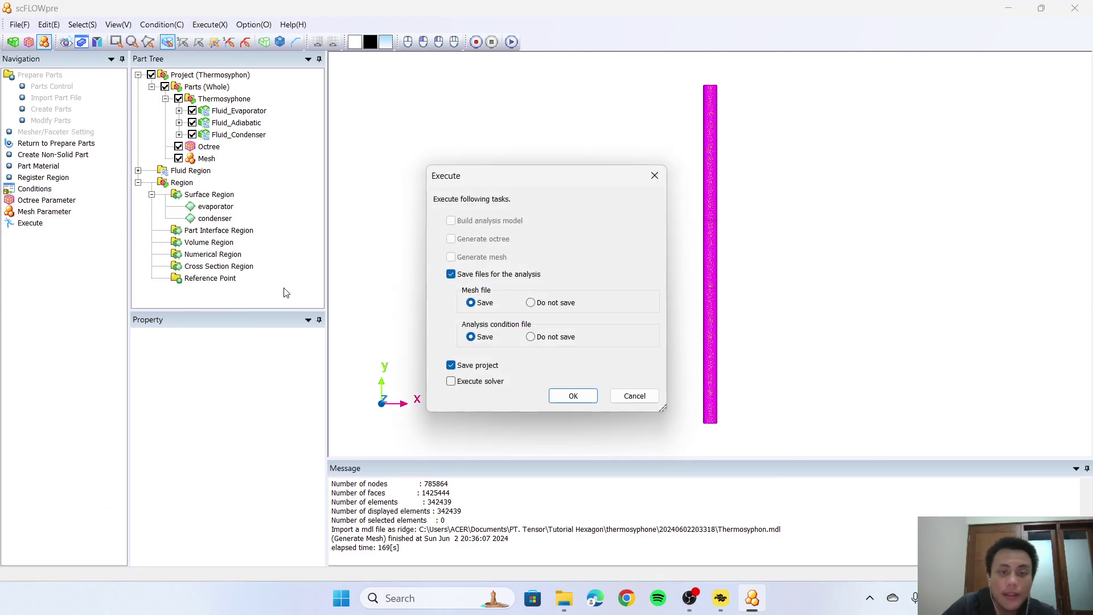
click(586, 396)
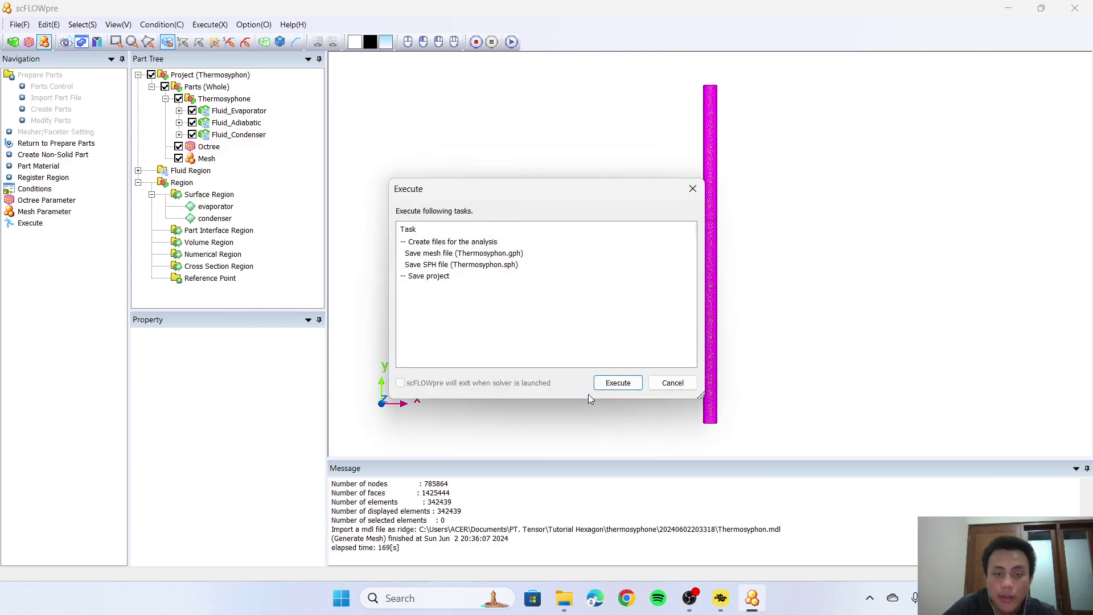
click(636, 385)
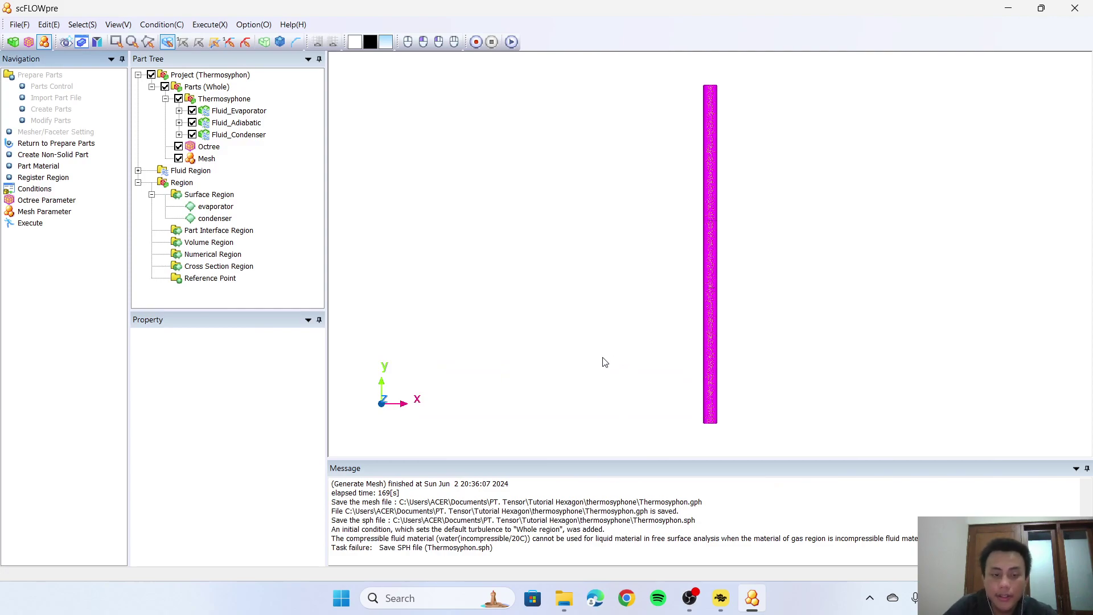
scroll(604, 359, up, 2)
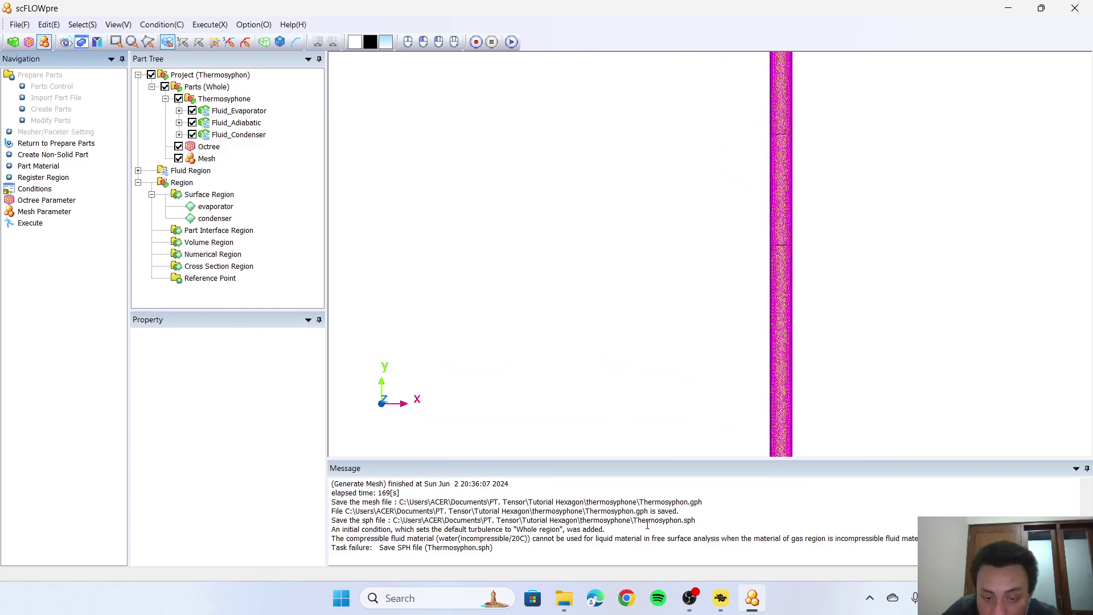
scroll(609, 382, down, 1)
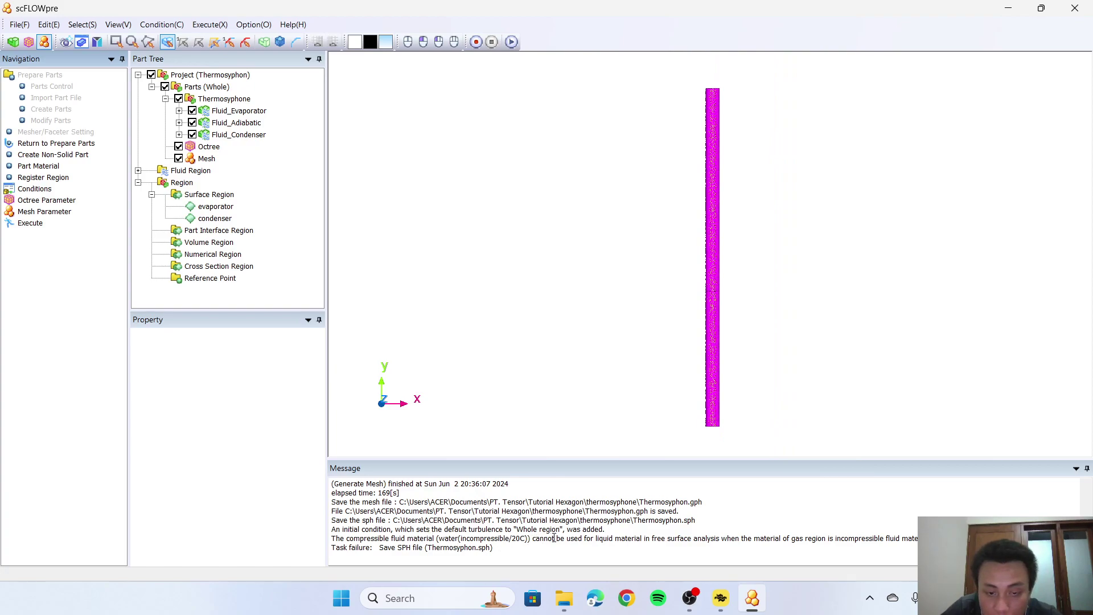
Change the free surface liquid material to water(compressible/27C) and finish the analysis conditions
click(39, 166)
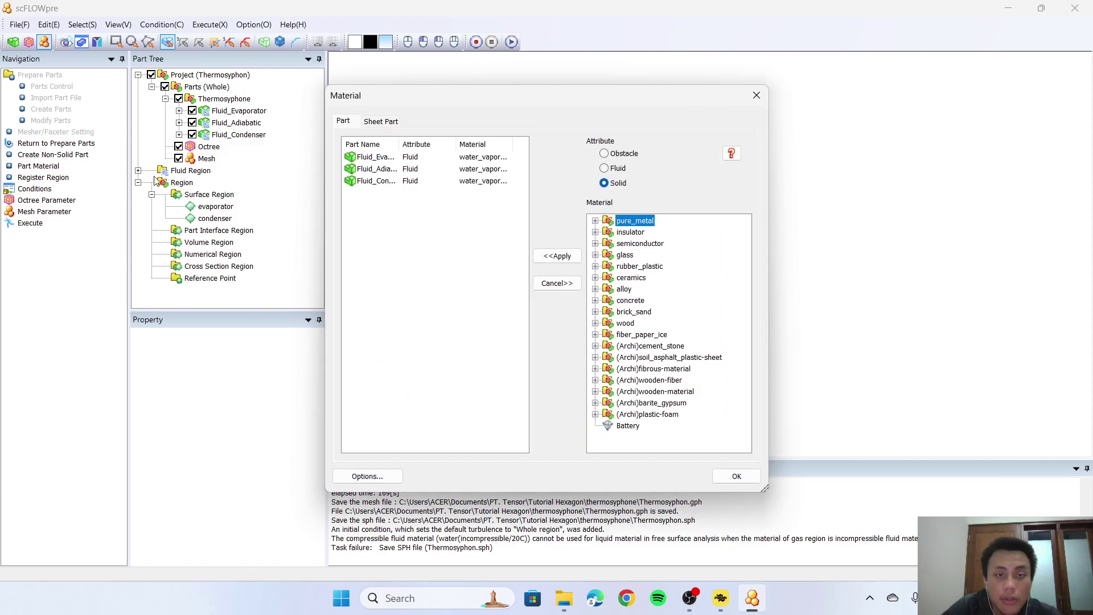
click(48, 191)
click(307, 224)
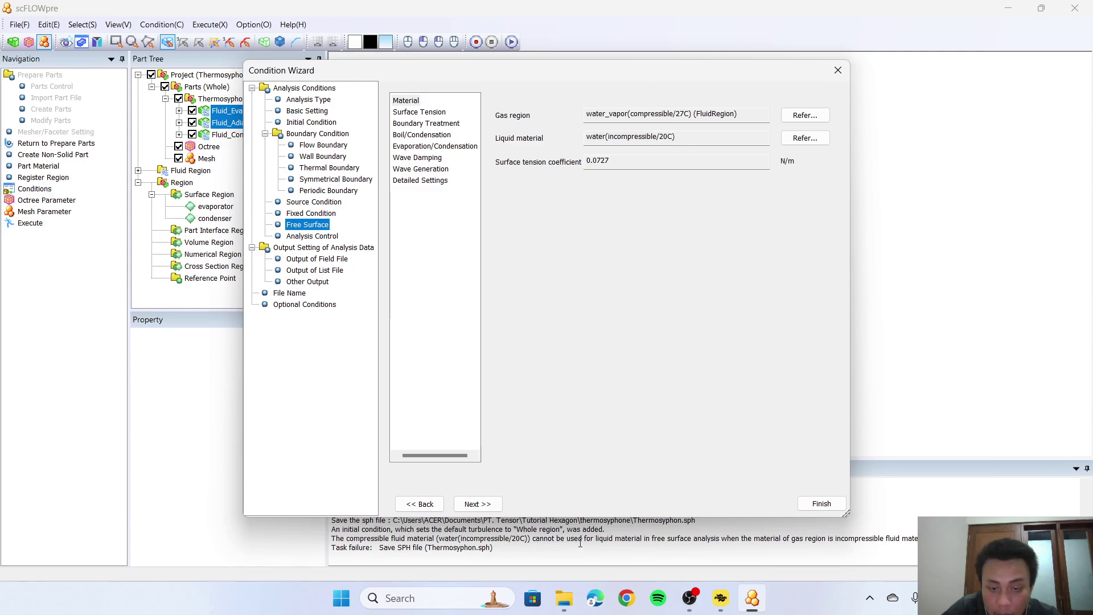
click(805, 139)
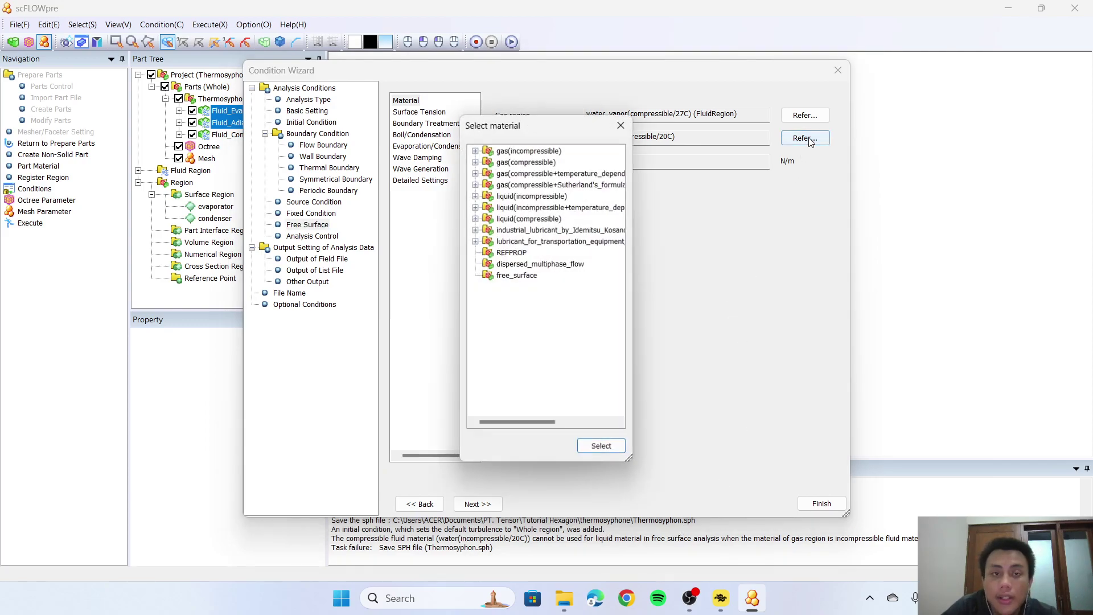
click(475, 218)
click(548, 230)
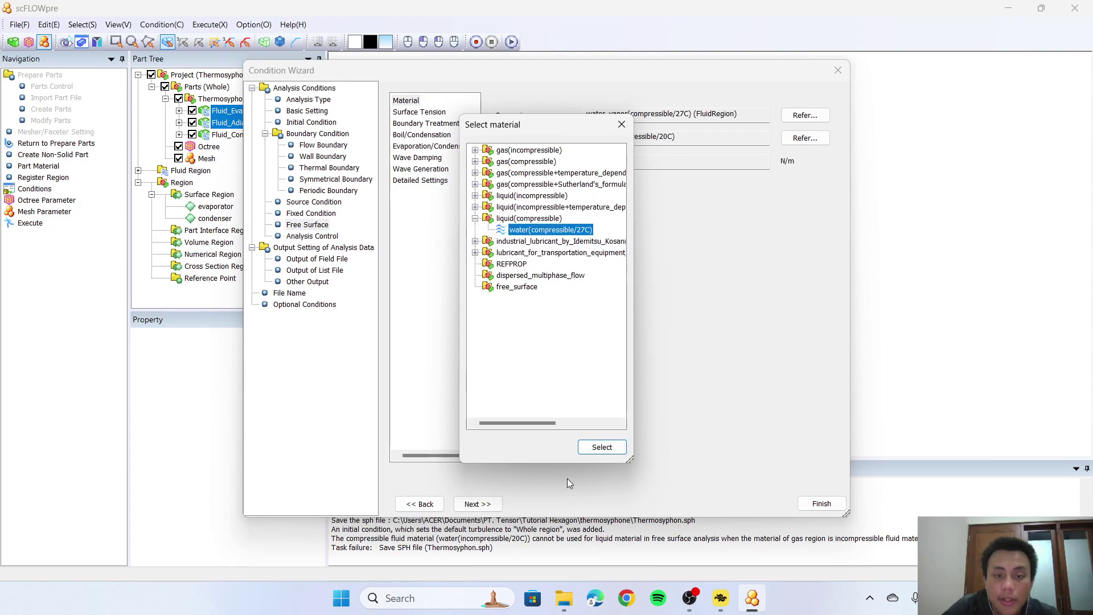
click(599, 446)
click(820, 504)
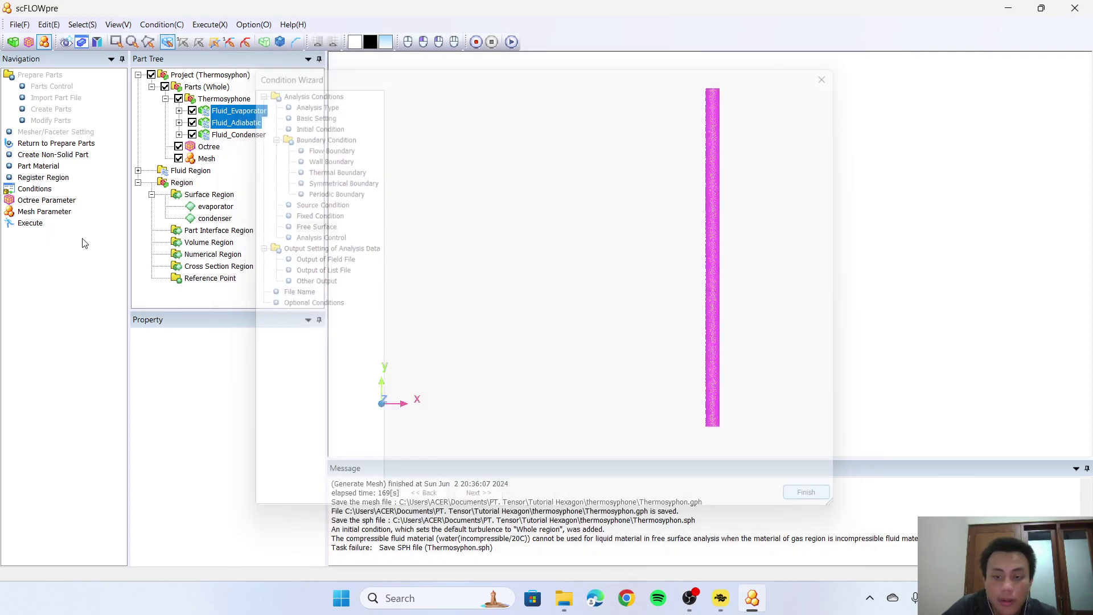
Save the Thermosyphon mesh, SPH and project files, and close scFLOWpre with the current project saved
click(29, 222)
click(563, 395)
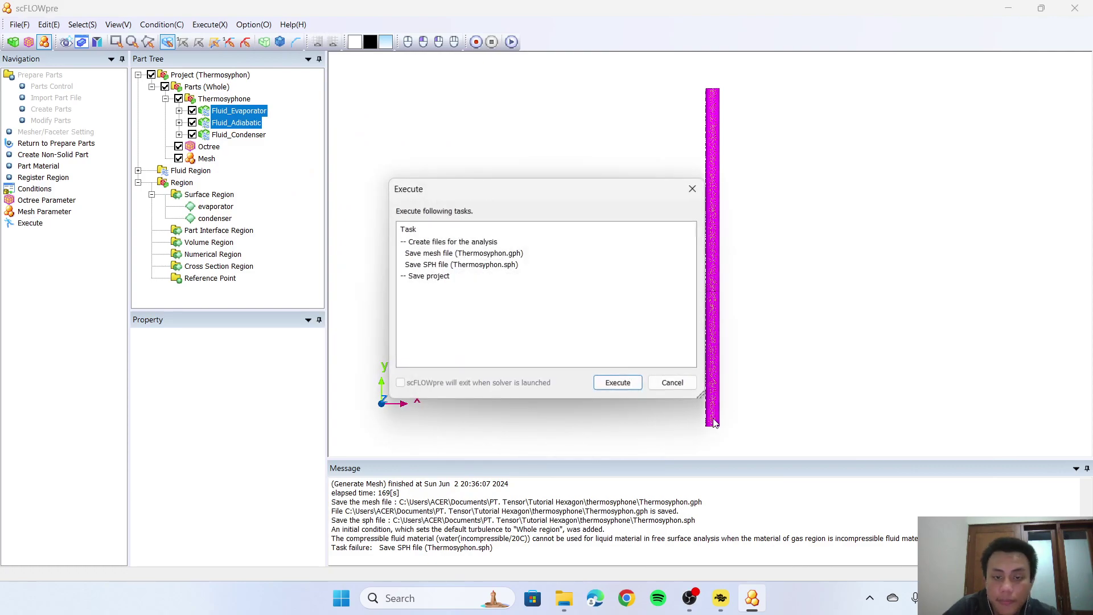
click(629, 384)
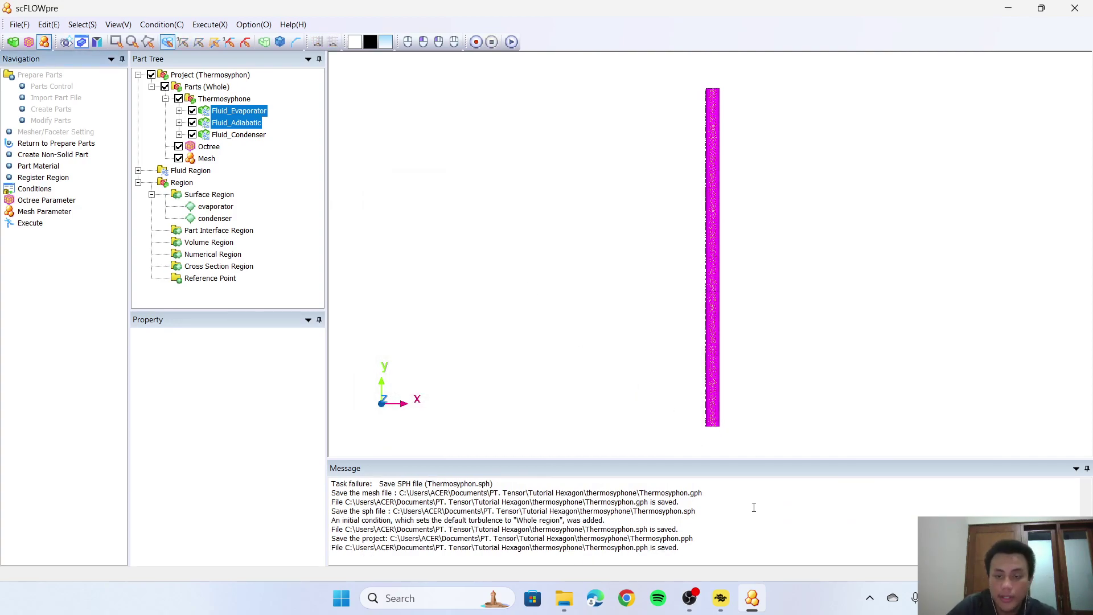
click(1075, 8)
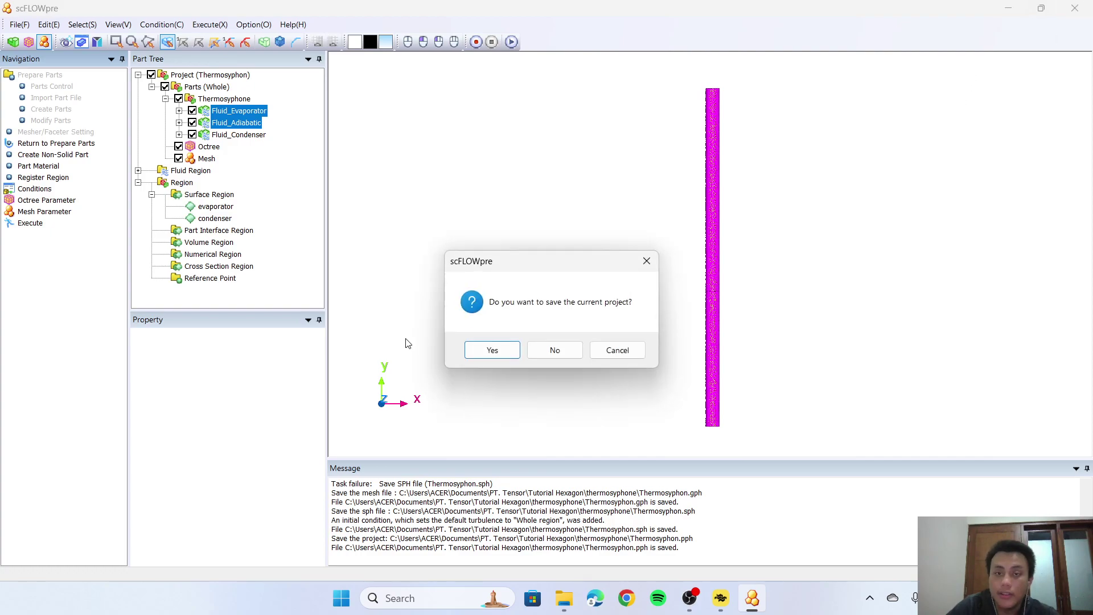
click(489, 353)
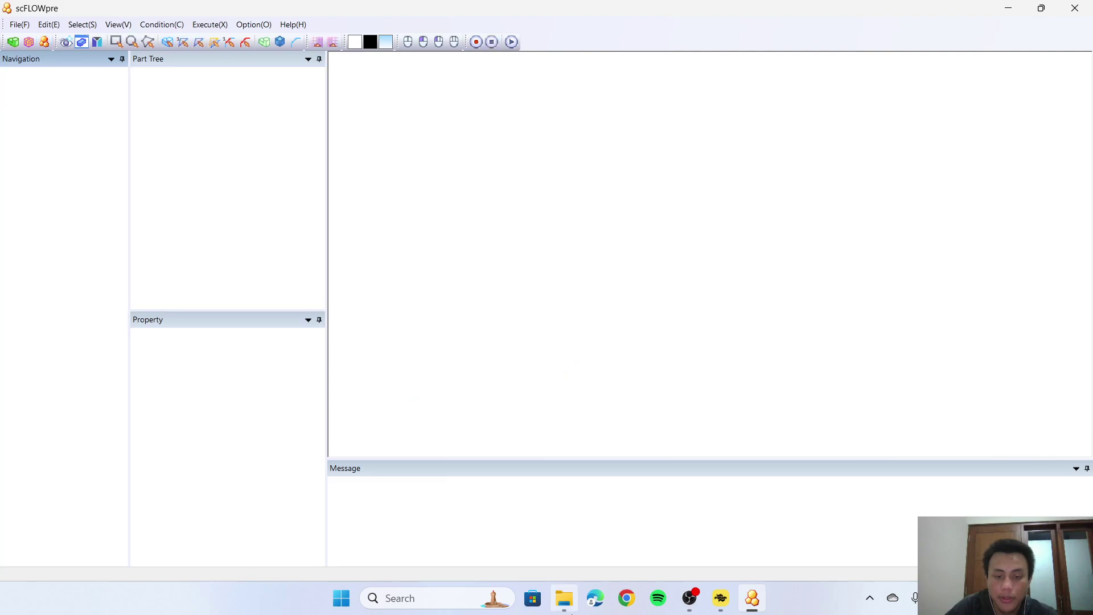
Examine the saved Thermosyphon PPH, SPH and GPH files in the thermosyphone folder in File Explorer
click(370, 108)
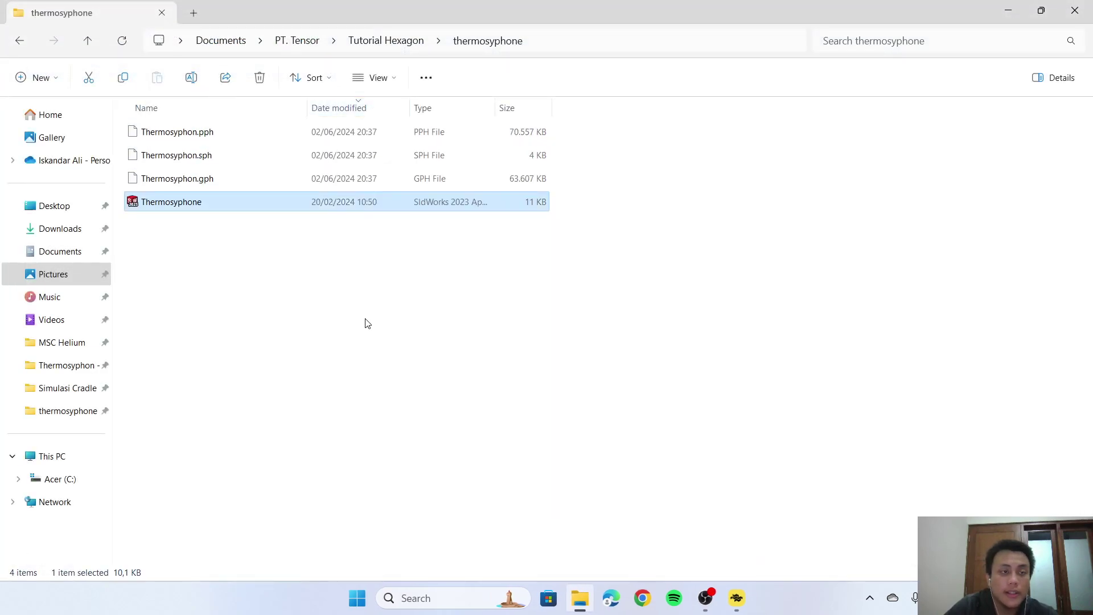
click(366, 318)
click(258, 177)
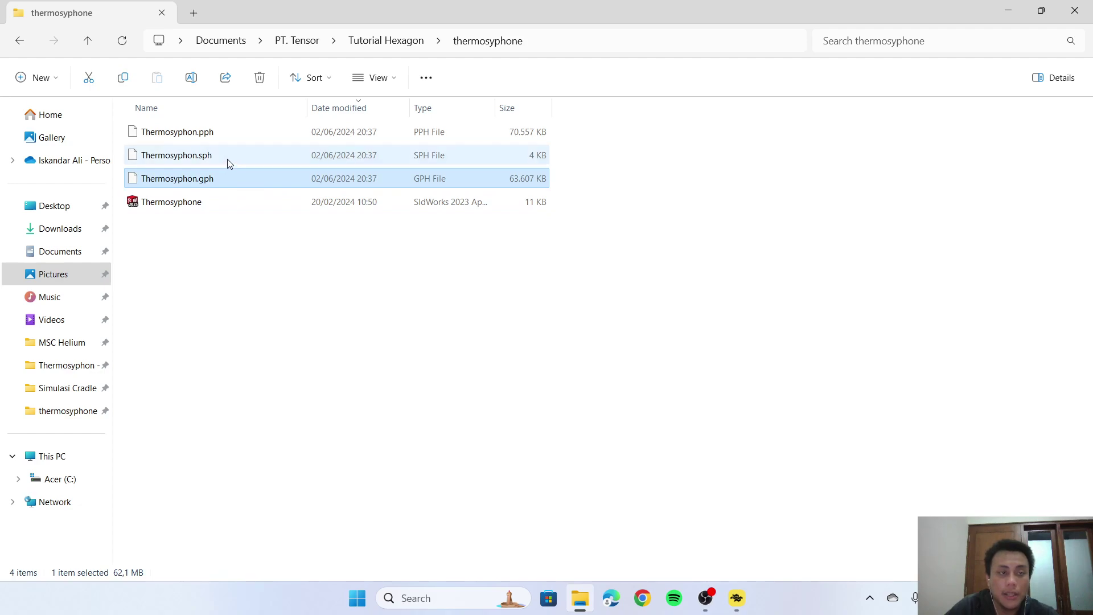
click(231, 134)
click(671, 132)
click(327, 130)
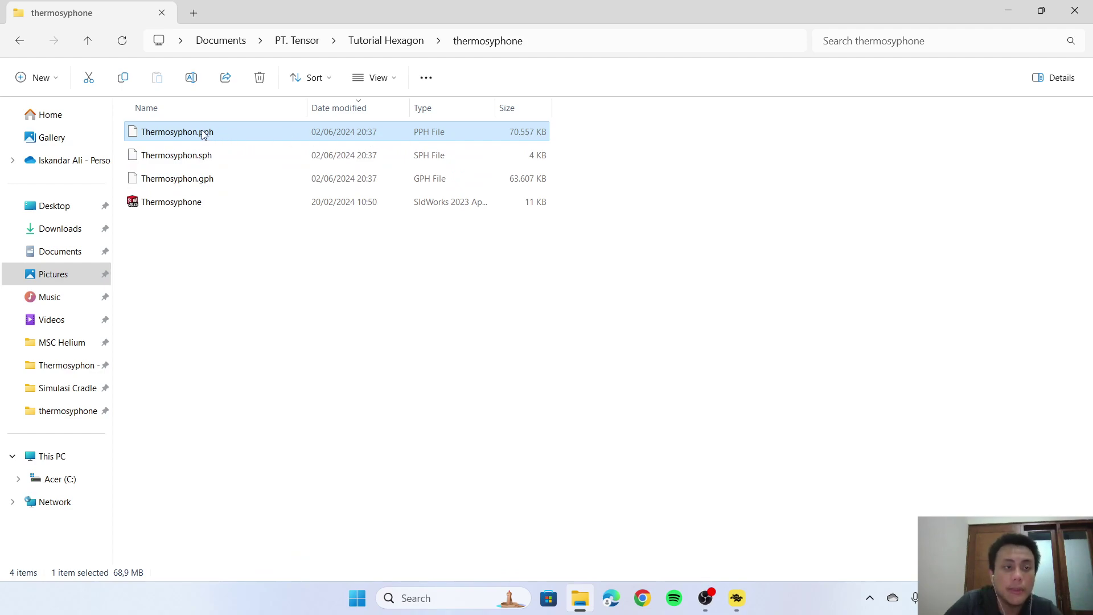
click(217, 181)
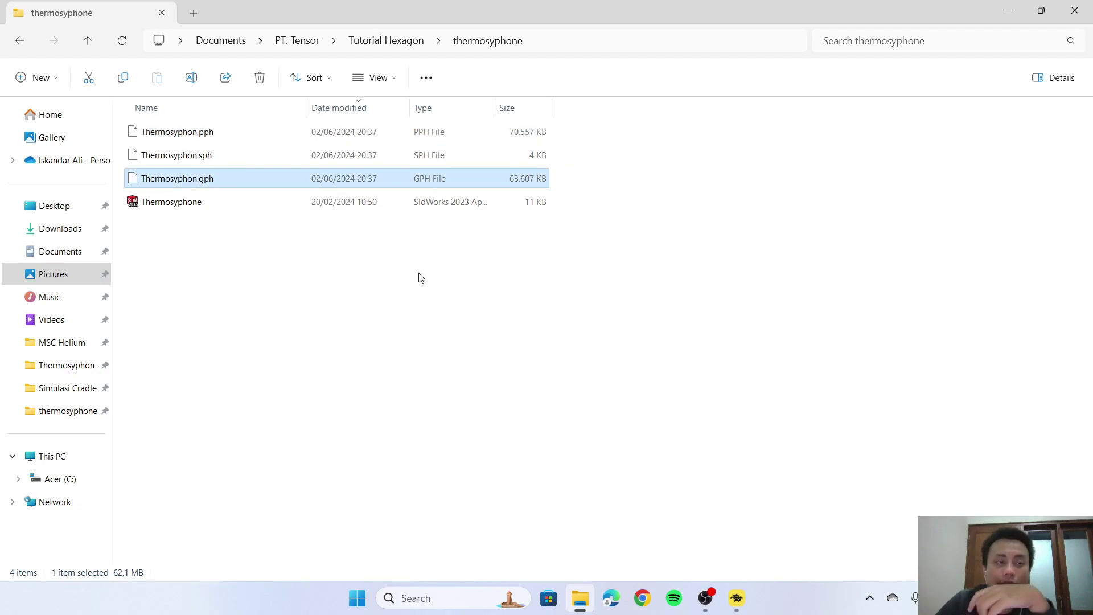
click(244, 157)
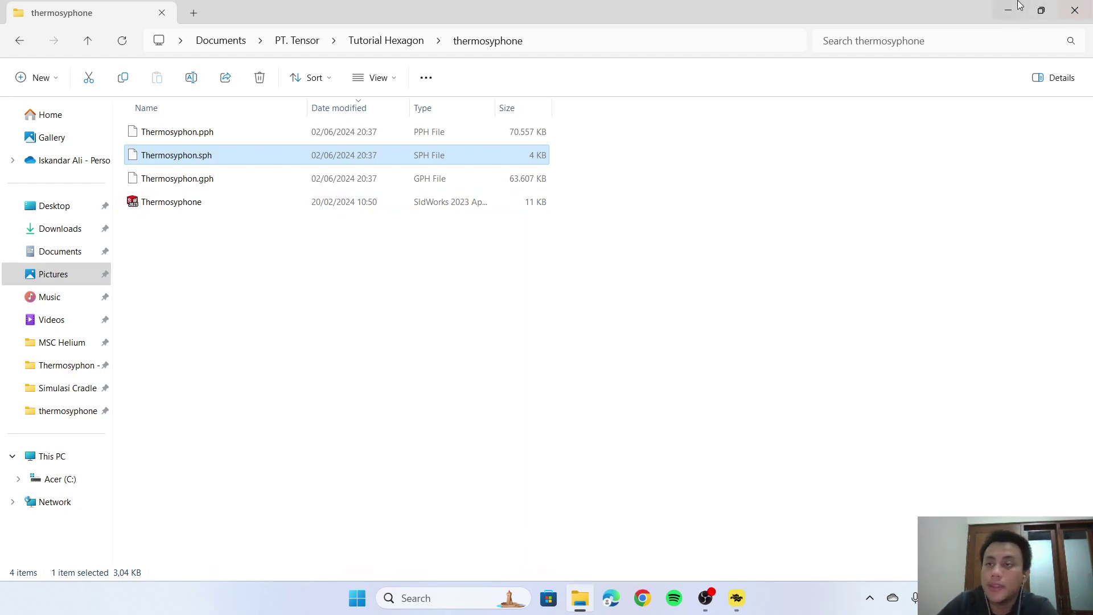
Launch scMonitor from the scFLOW launcher and maximize its window
click(737, 599)
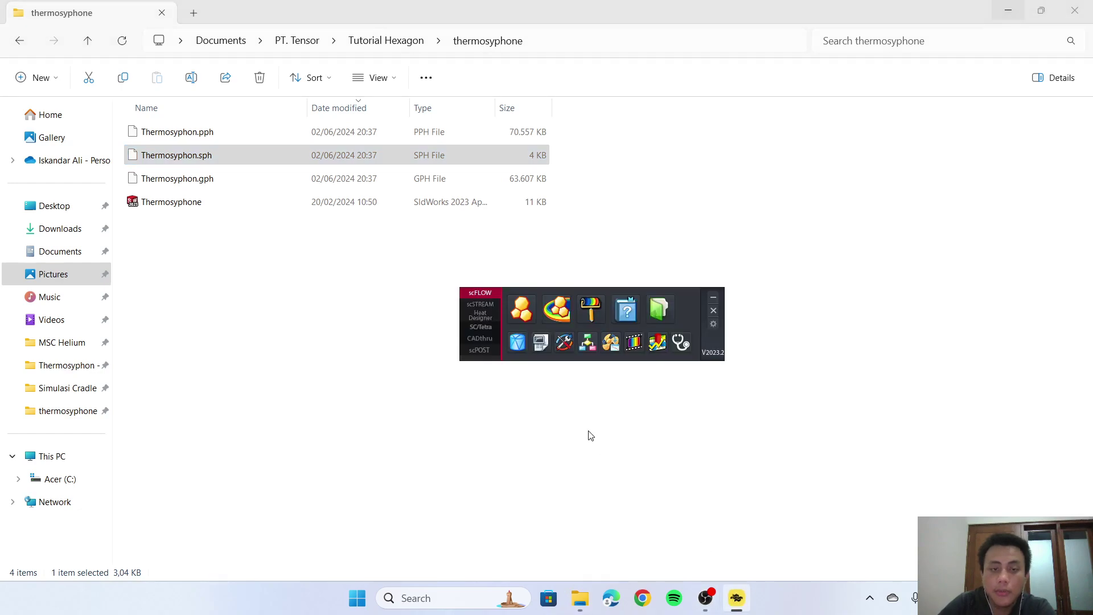
click(569, 319)
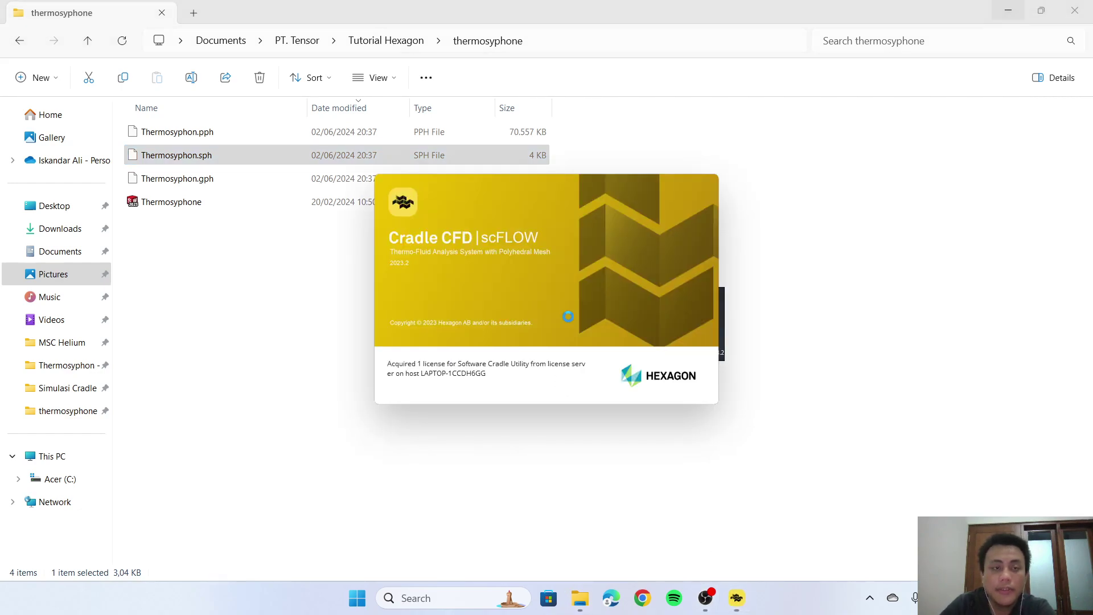
click(714, 310)
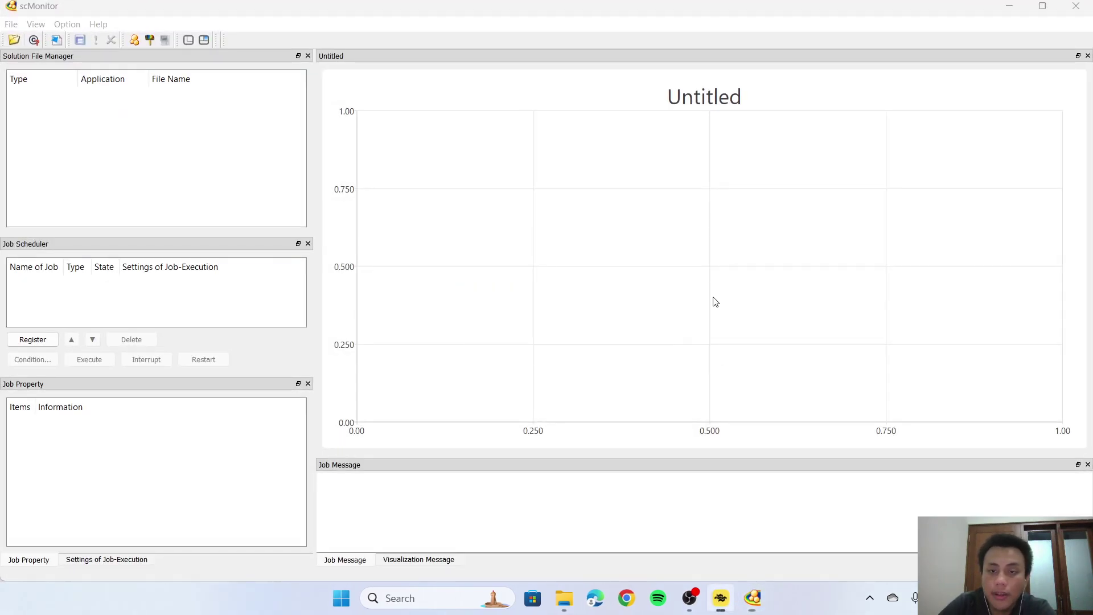
click(1040, 8)
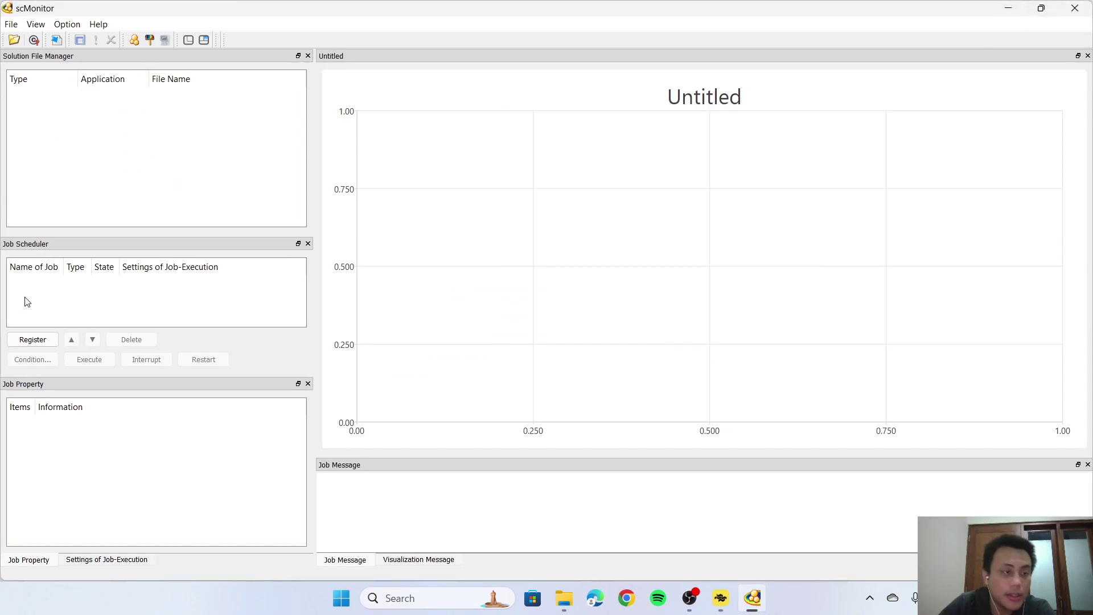
Register Thermosyphon.sph from Documents > PT. Tensor > Tutorial Hexagon > thermosyphone as a solver job
click(32, 339)
scroll(26, 259, down, 5)
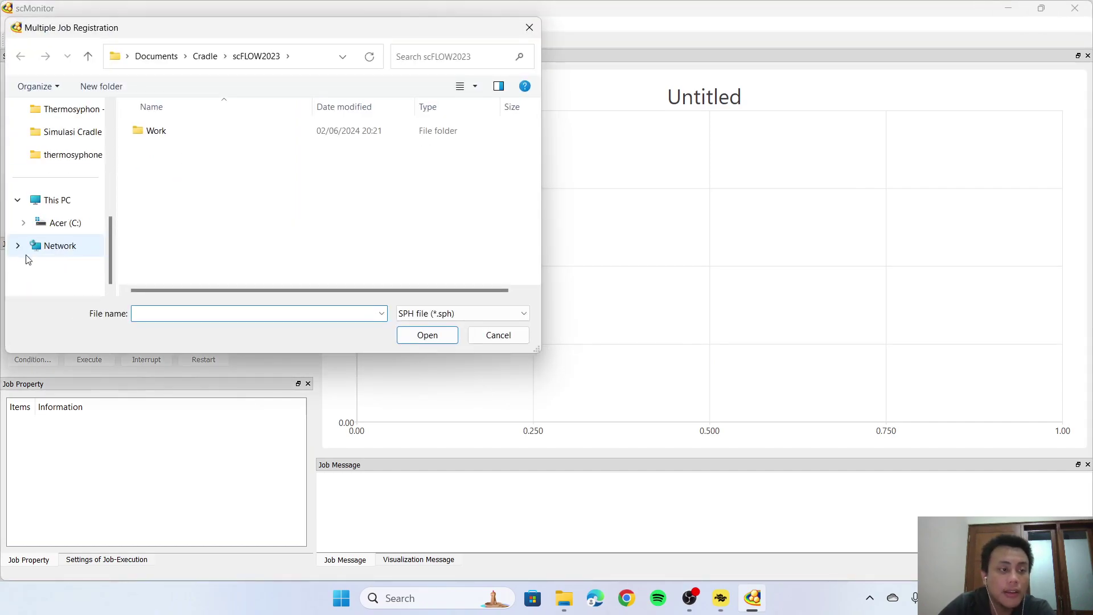
scroll(66, 220, up, 5)
click(65, 200)
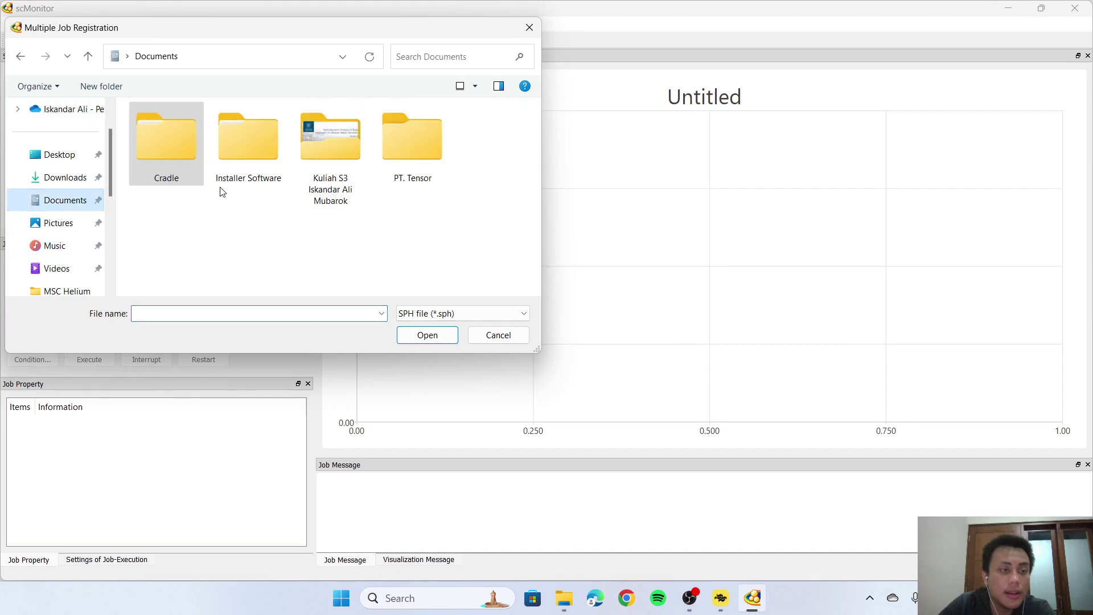
double_click(397, 151)
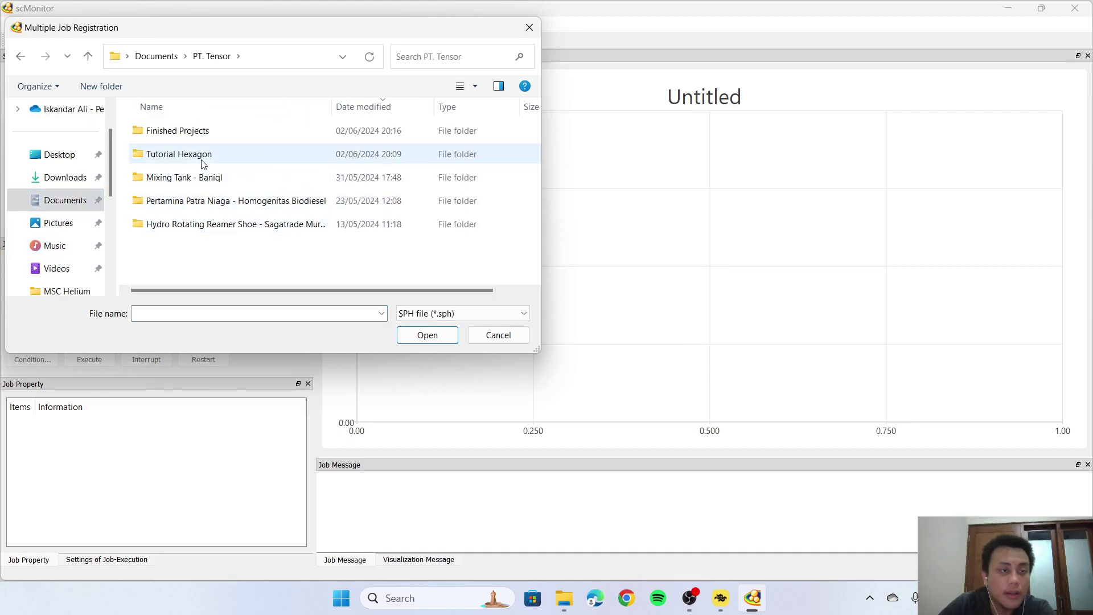
click(236, 165)
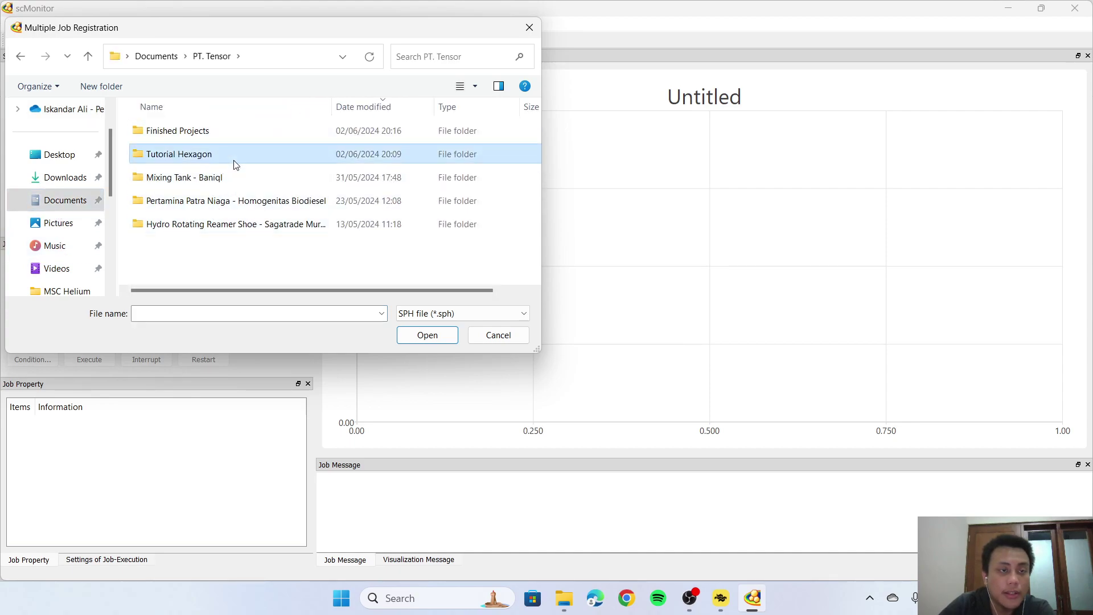
double_click(235, 164)
double_click(216, 181)
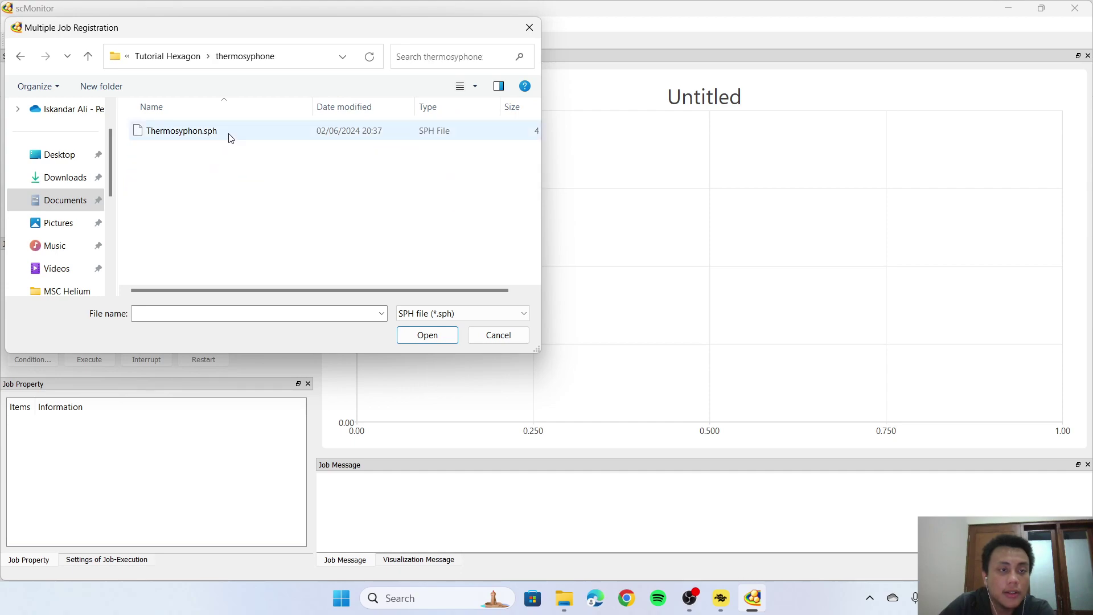
click(222, 134)
click(444, 337)
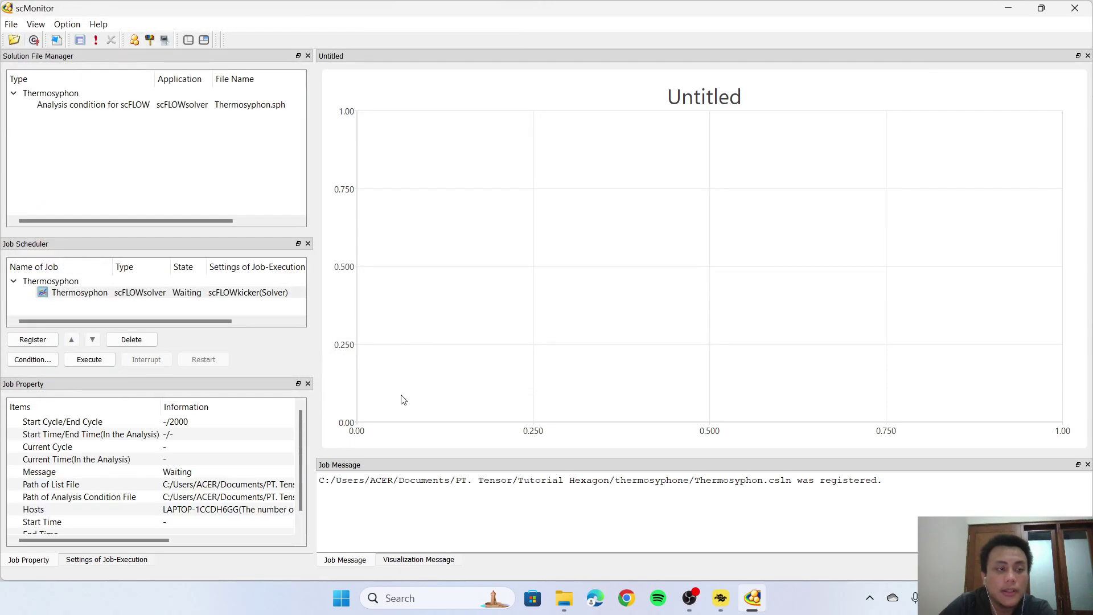
Execute the Thermosyphon analysis and check the running job's cycle, analysis time and estimated finish
click(90, 359)
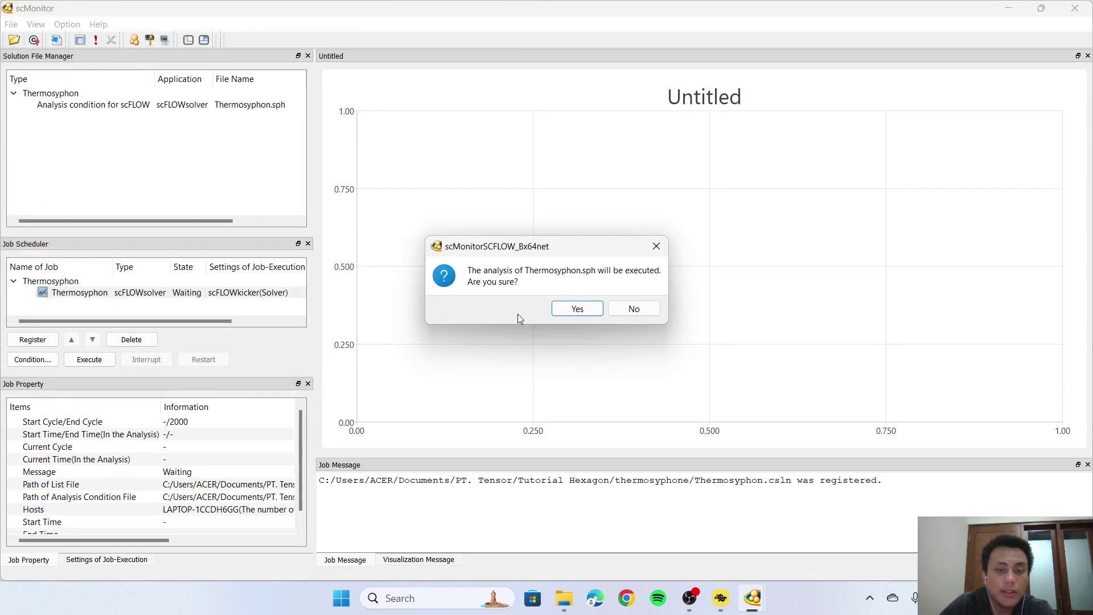
click(576, 309)
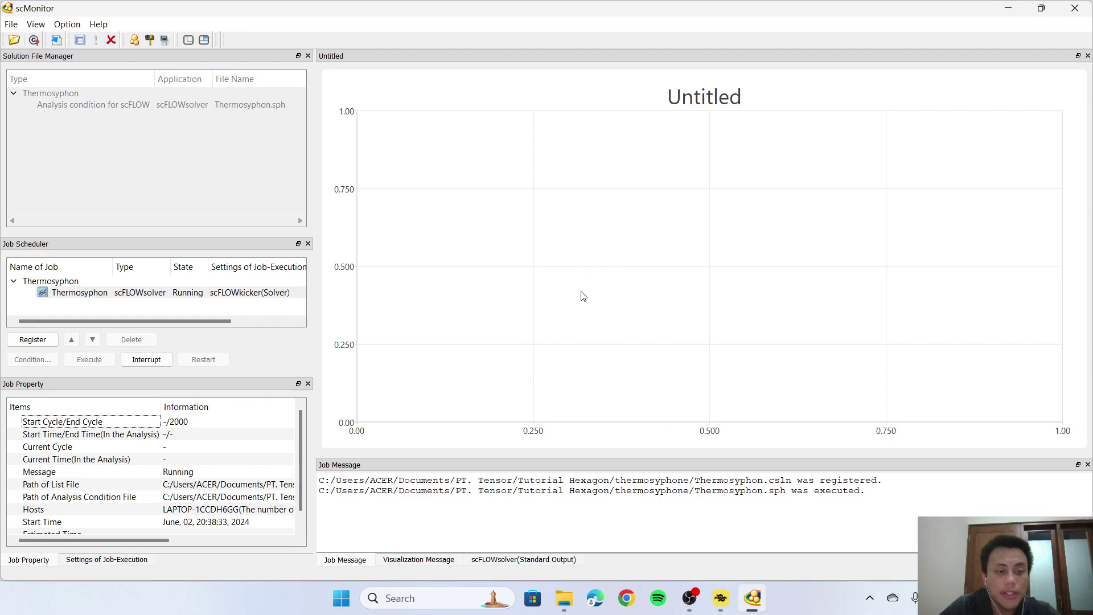
scroll(220, 454, down, 1)
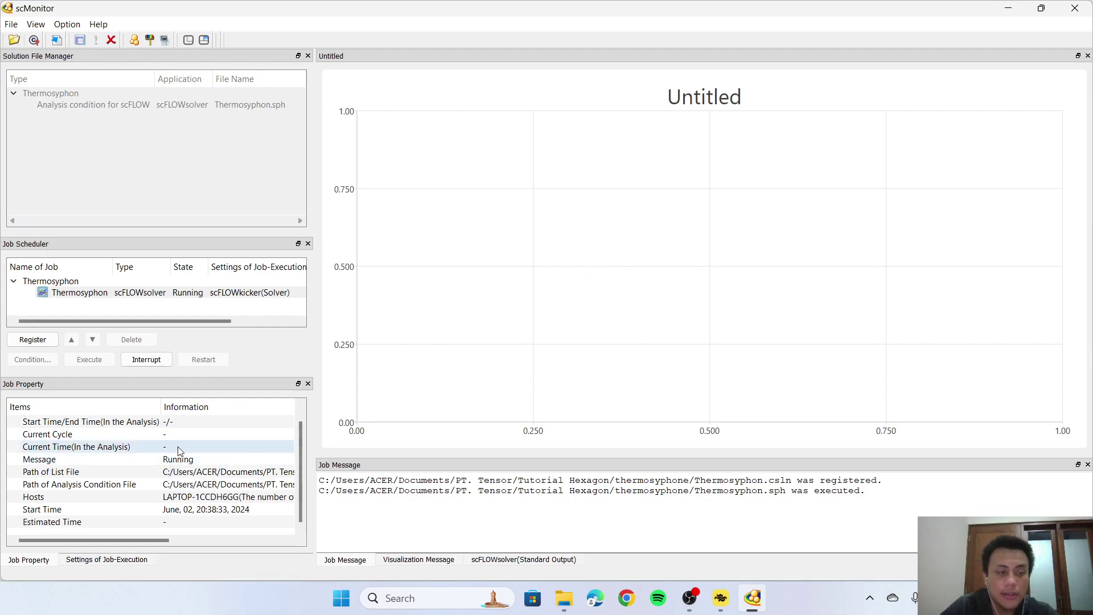
scroll(175, 453, up, 1)
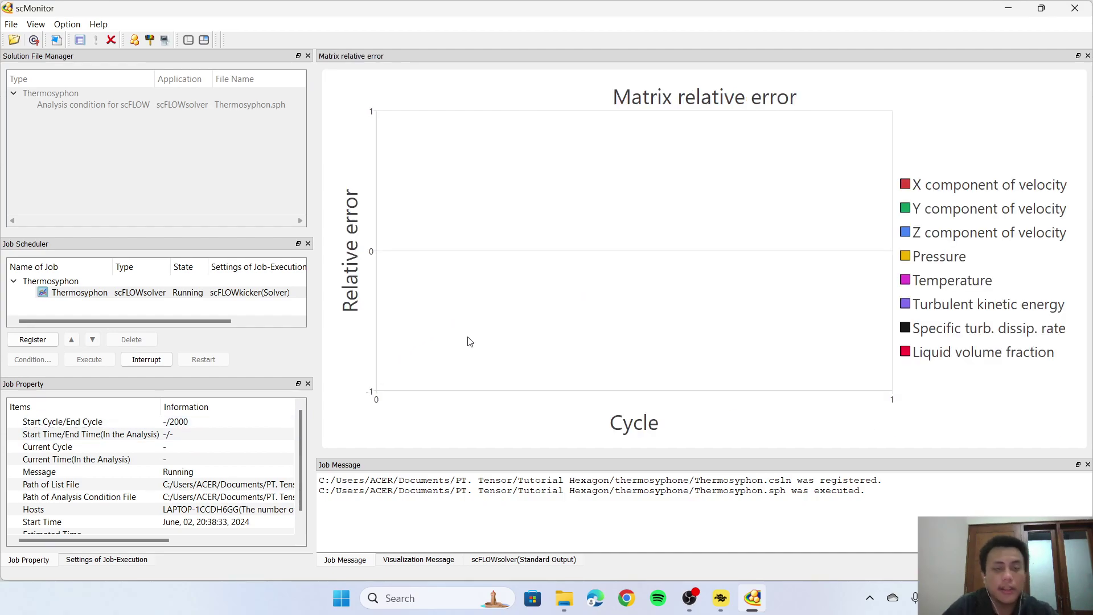
click(207, 424)
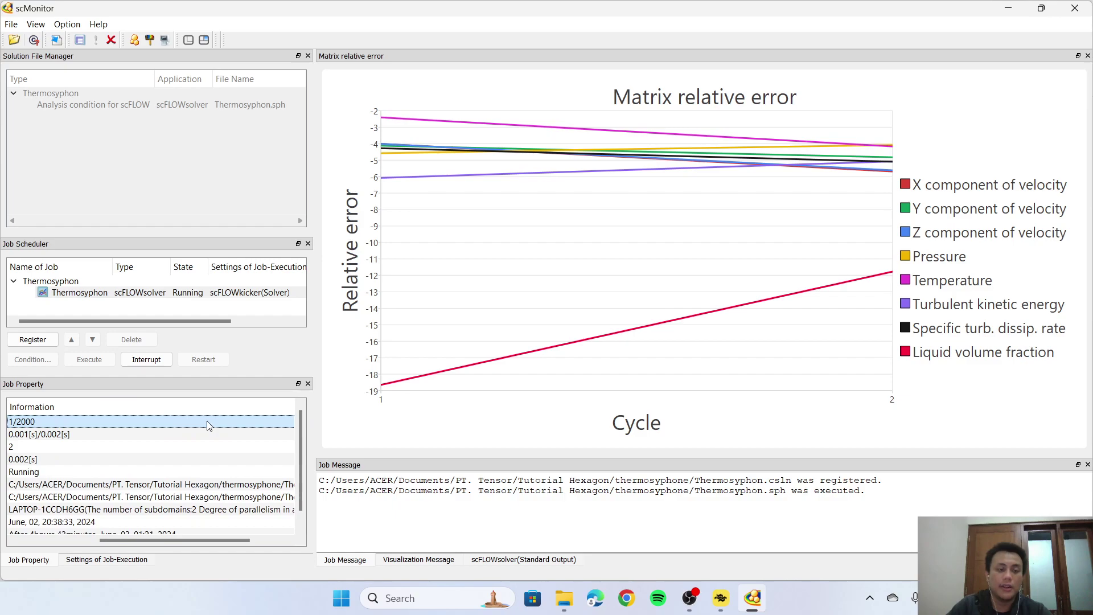
drag(178, 540, 103, 539)
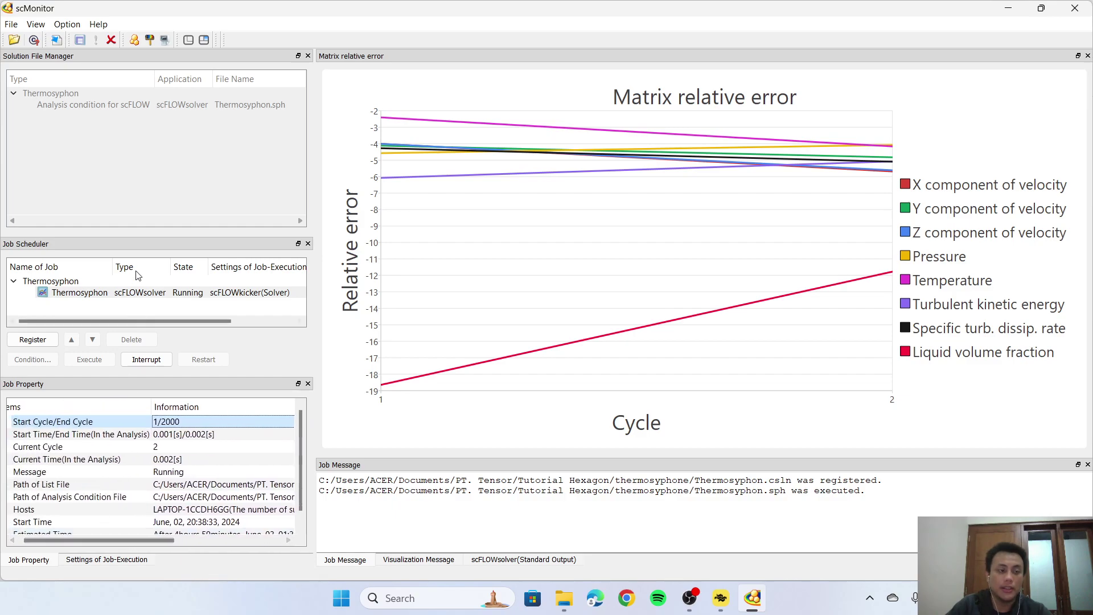
Change the running Thermosyphon job's end cycle to 4000 and check its cycle range and estimated time in the job properties
right_click(142, 294)
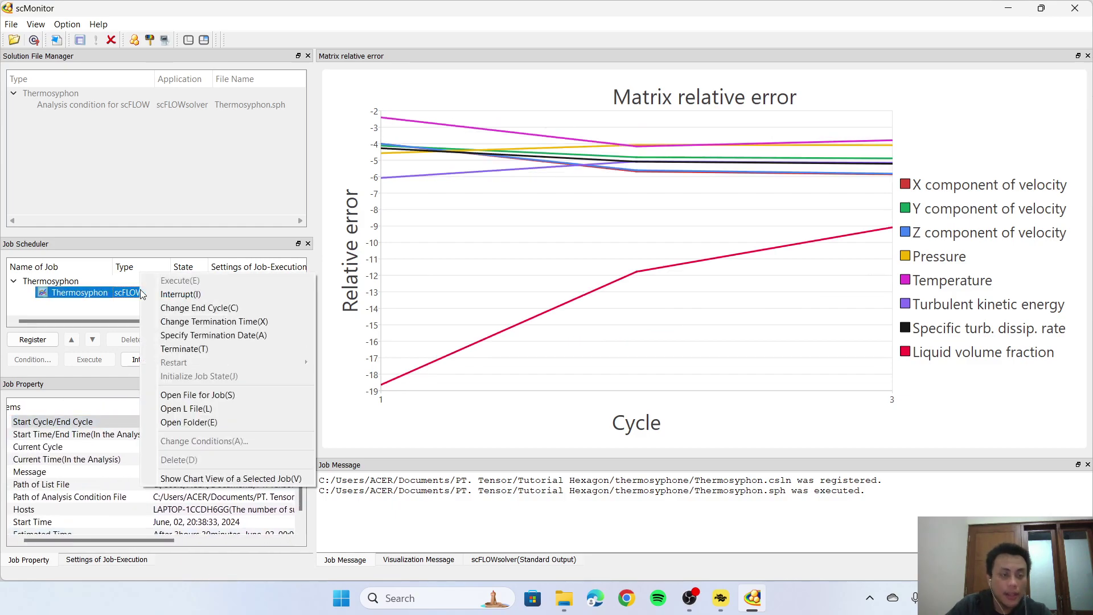
click(184, 308)
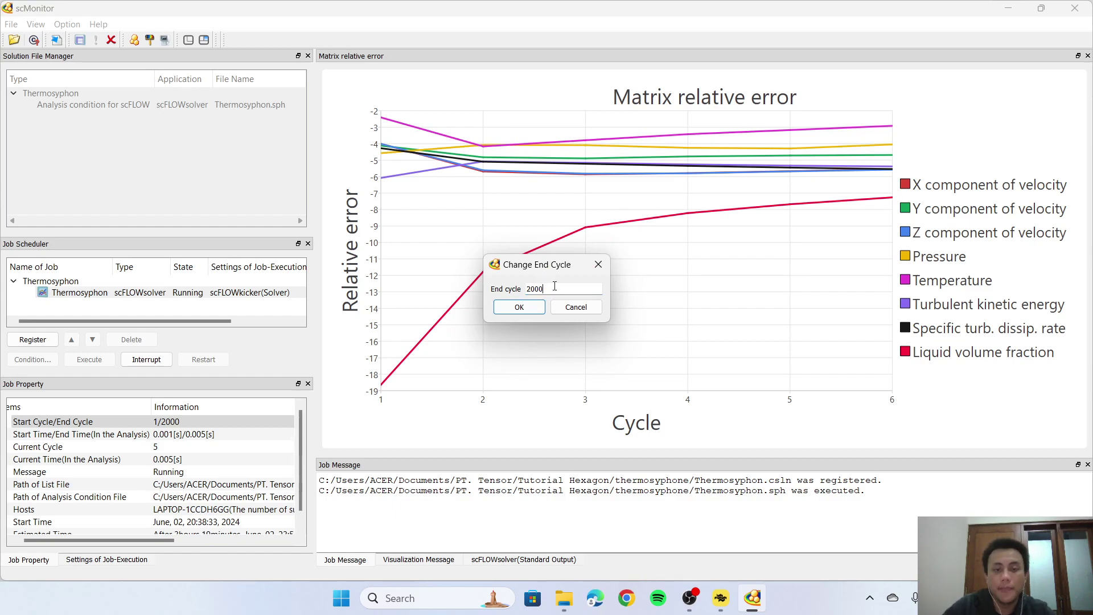
drag(555, 289, 465, 303)
text(400)
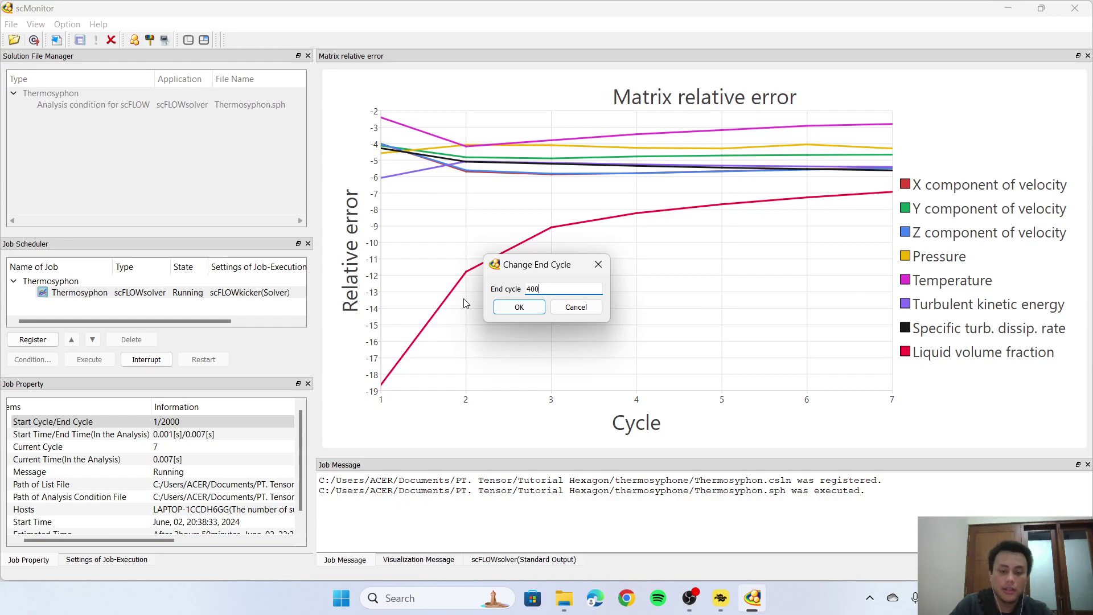
click(518, 307)
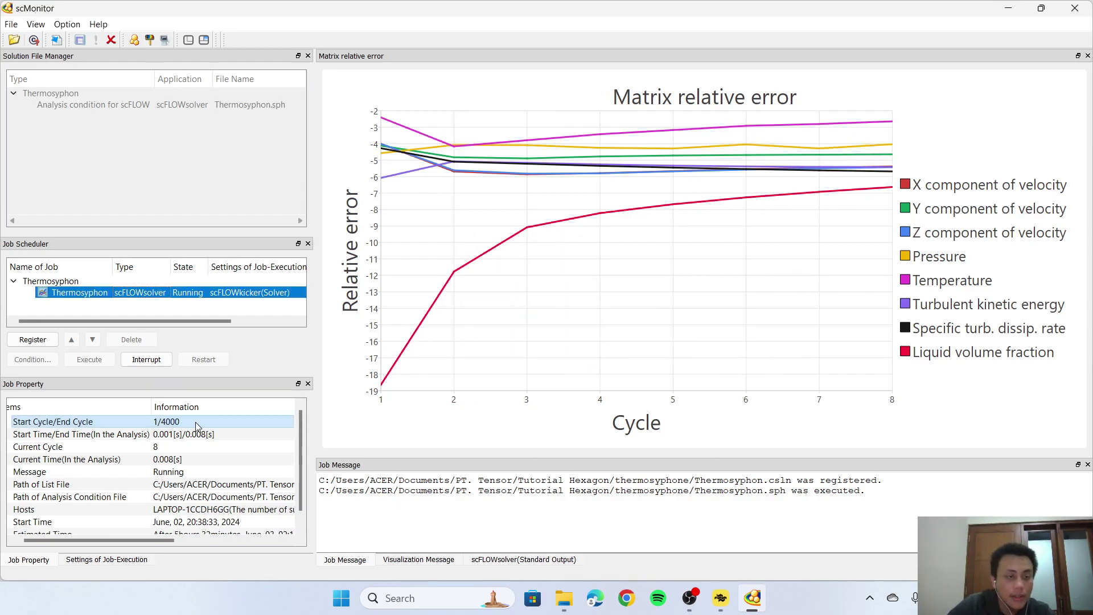
scroll(169, 422, down, 1)
scroll(182, 455, up, 1)
scroll(199, 495, down, 1)
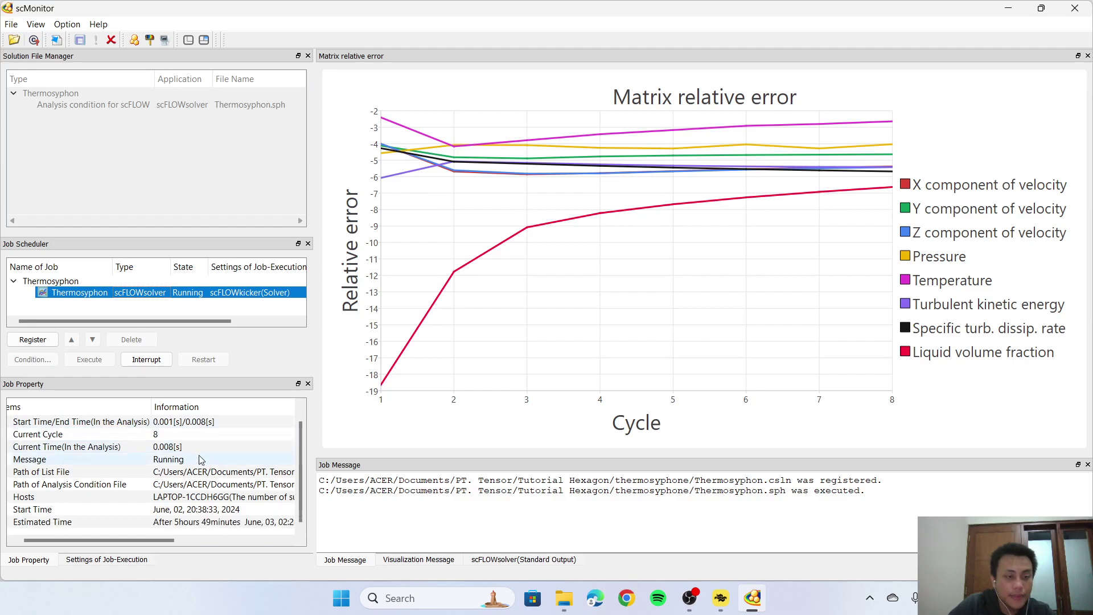
scroll(211, 526, up, 1)
click(181, 423)
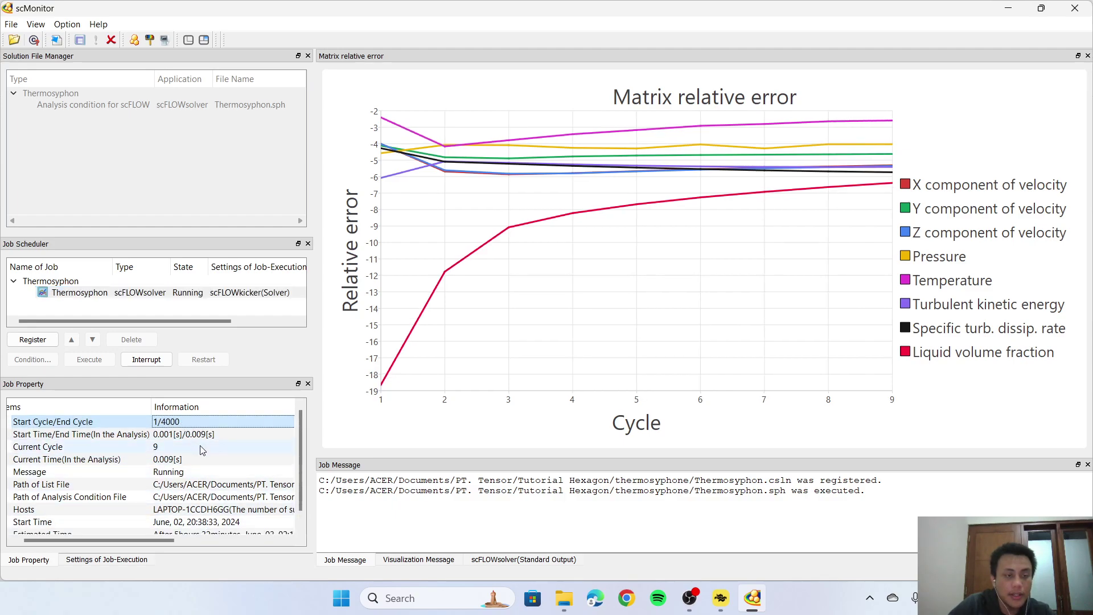
Set the running Thermosyphon job's end cycle back to 2000
click(185, 293)
click(243, 306)
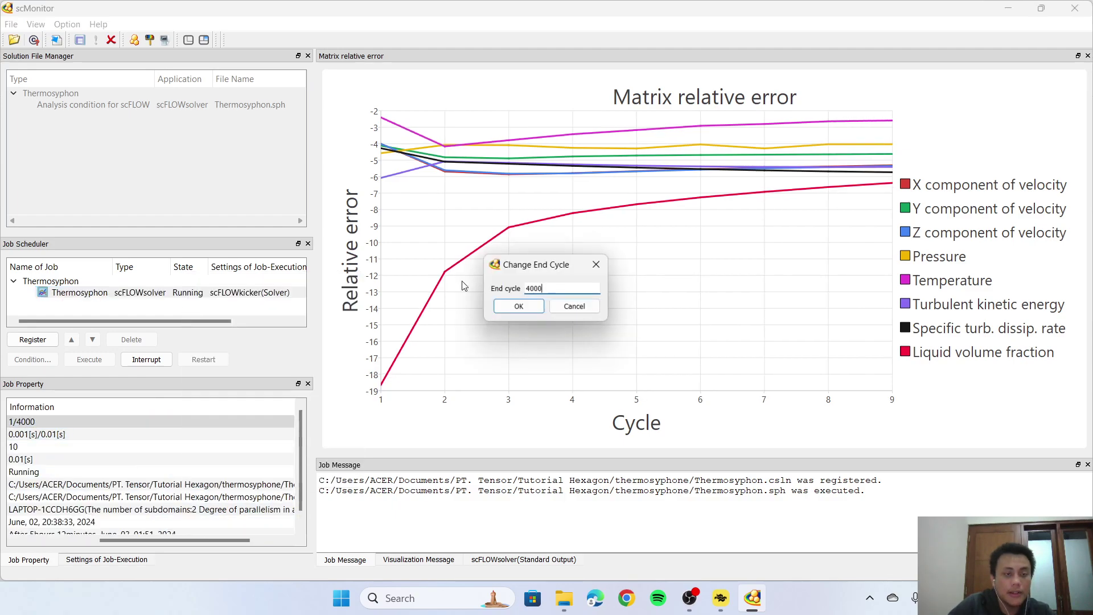
text(200)
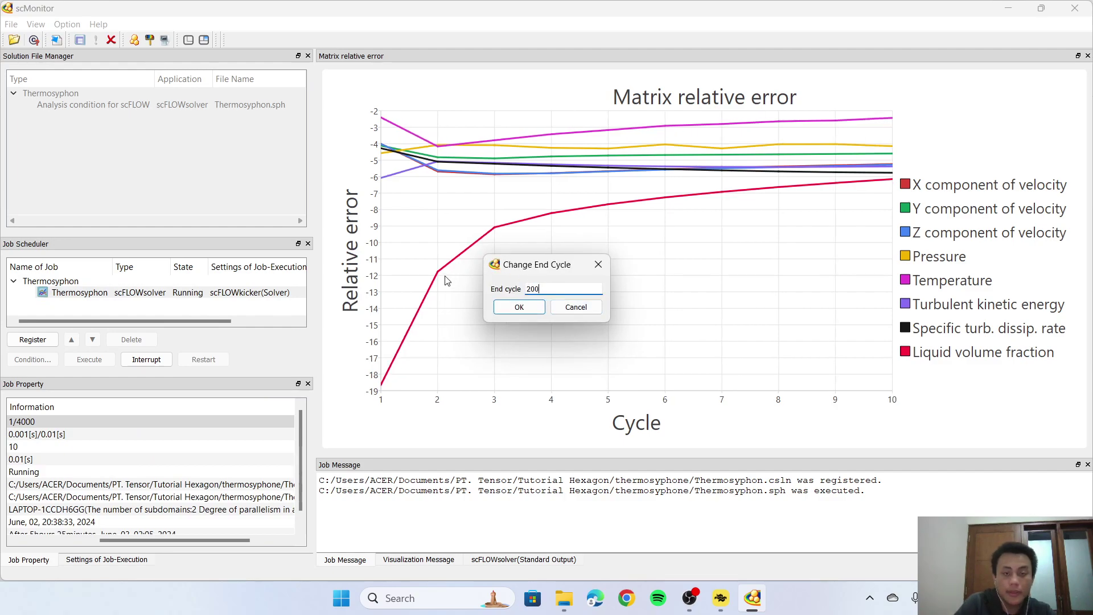
click(519, 308)
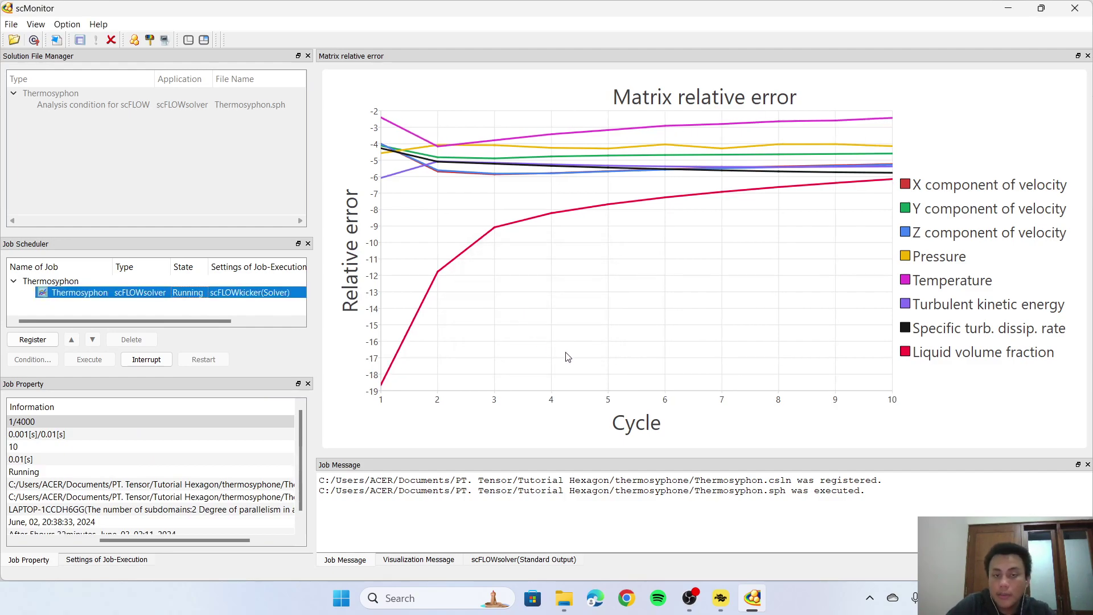
scroll(152, 488, down, 1)
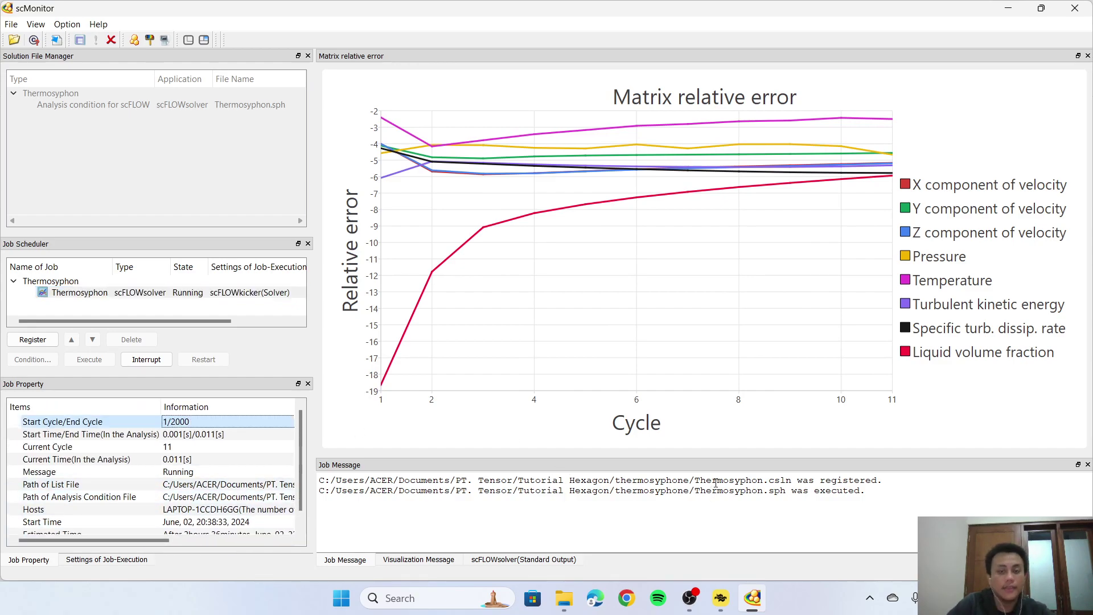
Check the result files in the Simulasi Cradle - Thermosyphone folder in File Explorer
click(689, 598)
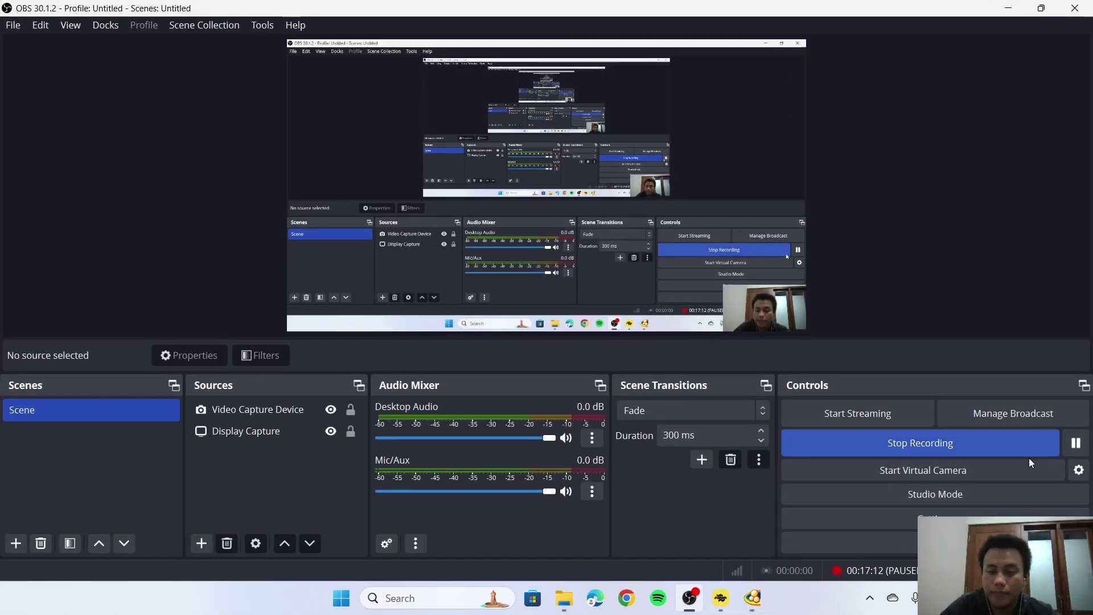
click(689, 598)
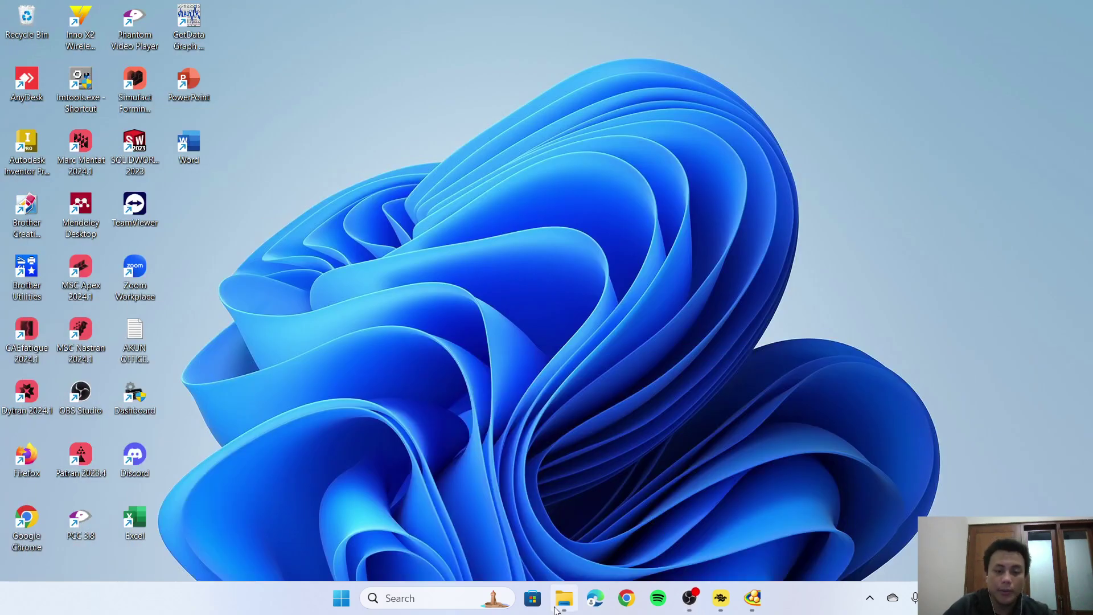
click(560, 601)
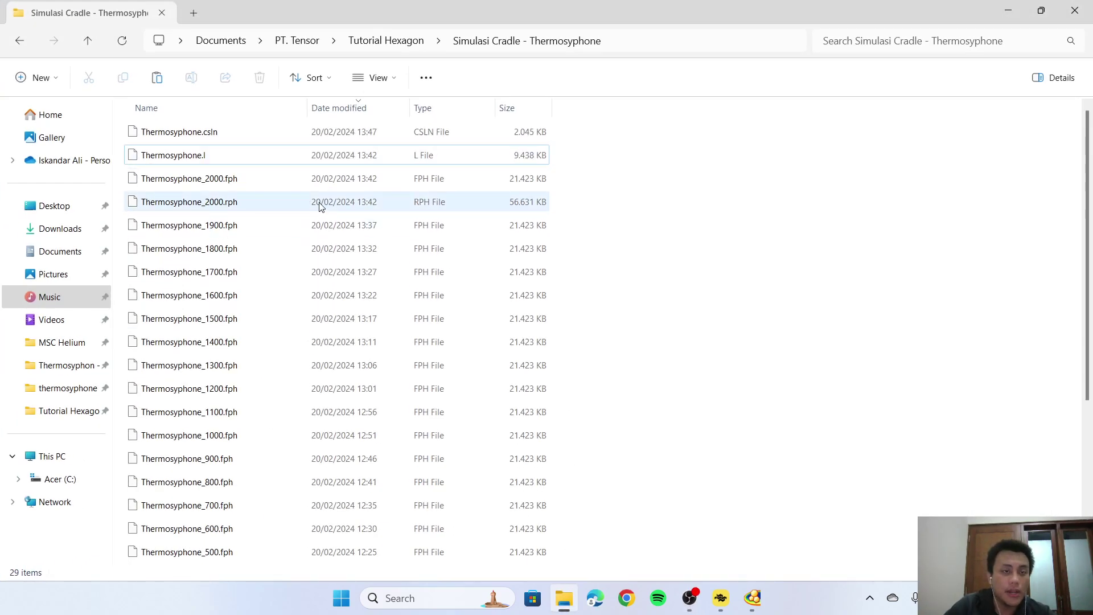
click(1009, 12)
Launch scFLOWpost from the scFLOW launcher and open Thermosyphone_2000.fph from the Simulasi Cradle - Thermosyphone folder
click(721, 598)
click(569, 316)
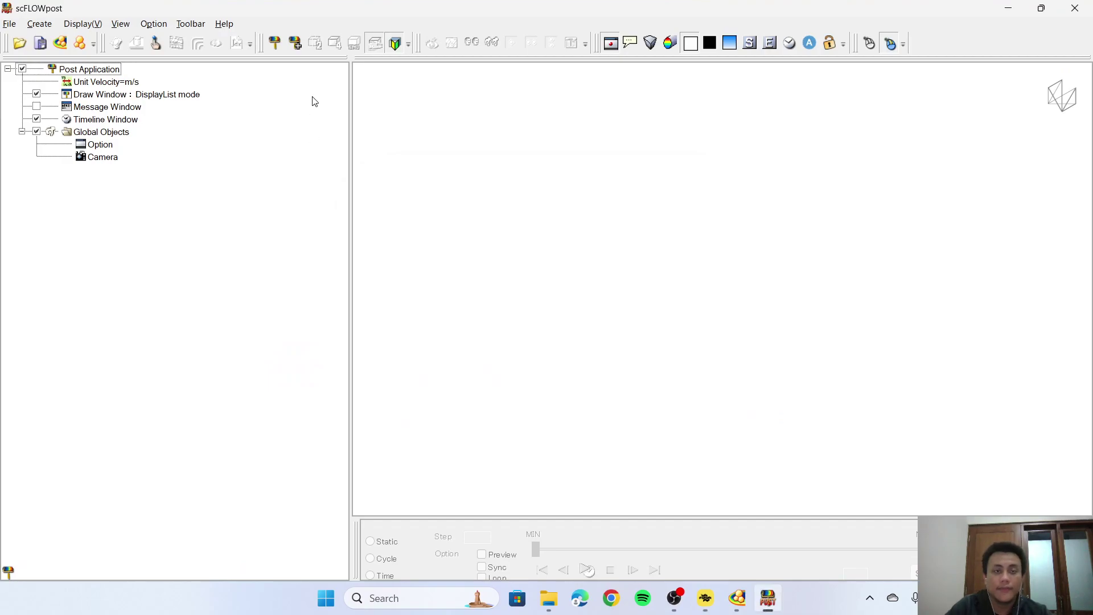
click(19, 43)
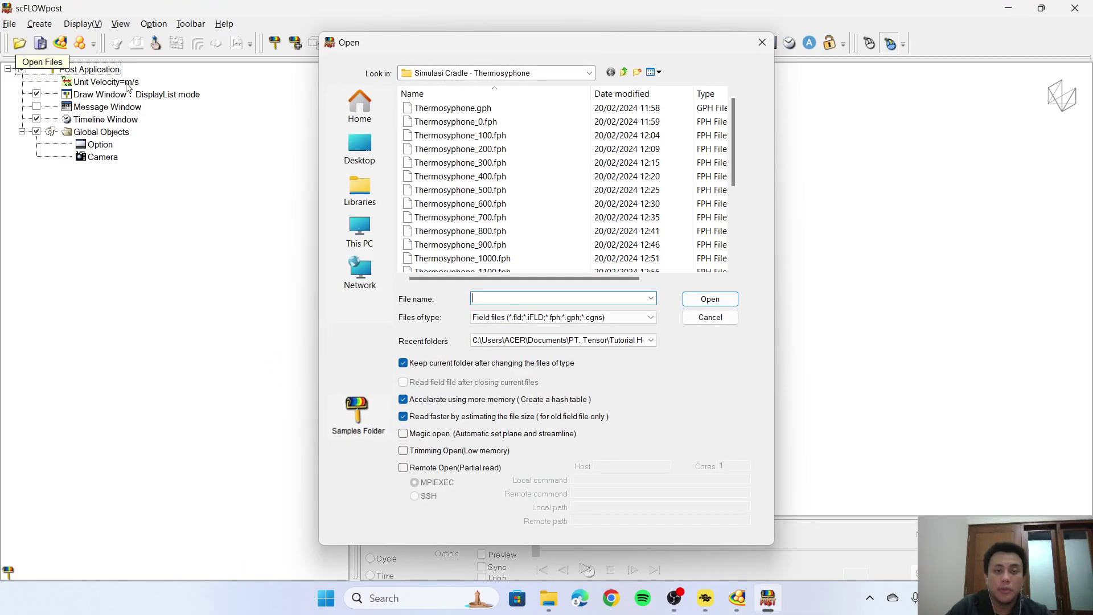
click(633, 95)
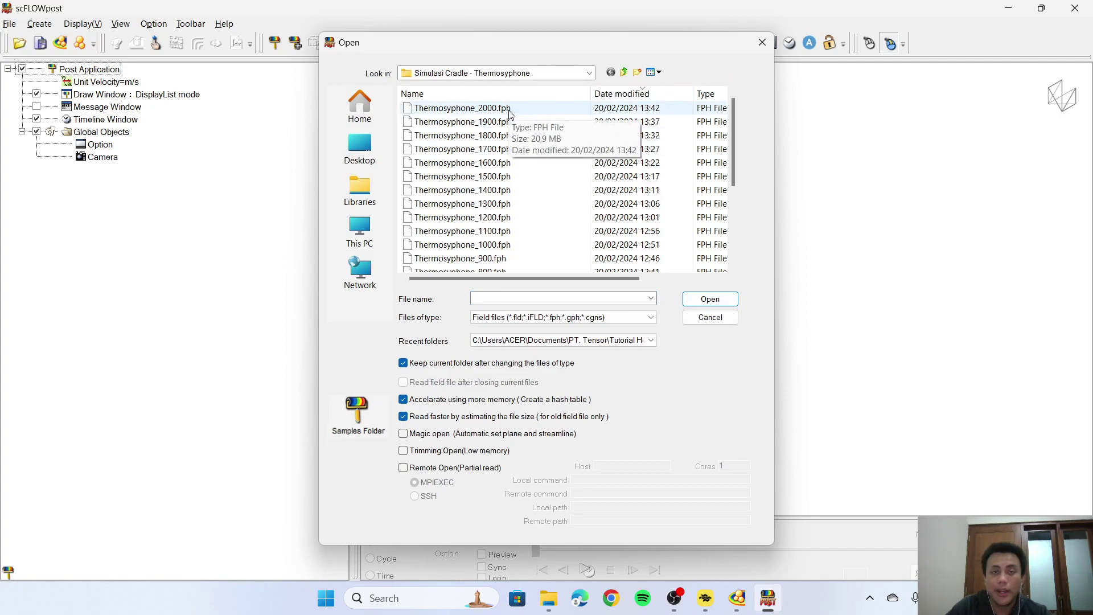
double_click(462, 108)
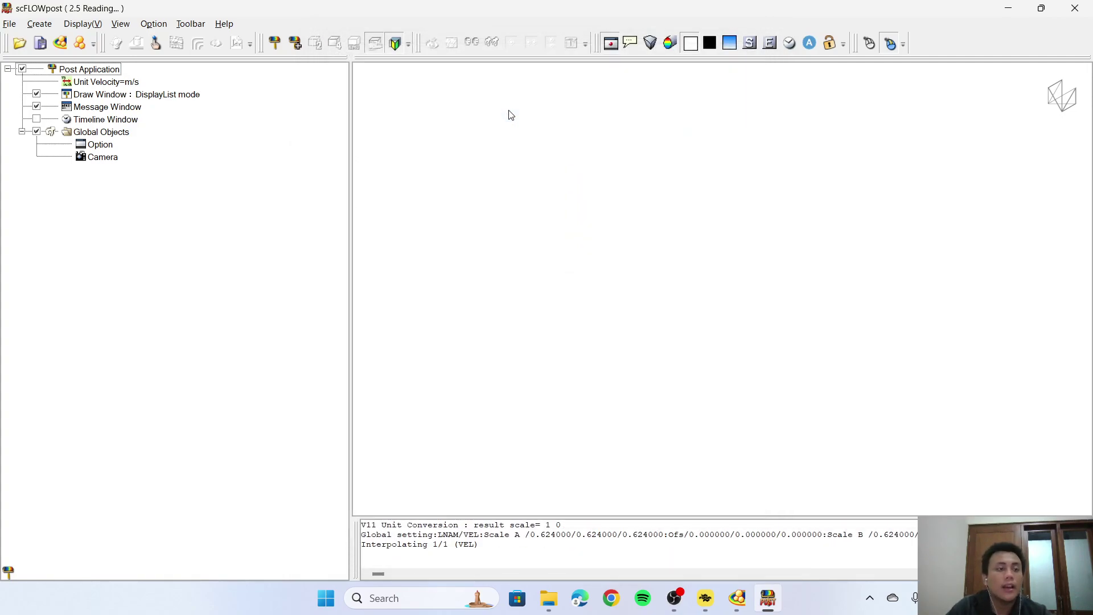
scroll(734, 302, up, 5)
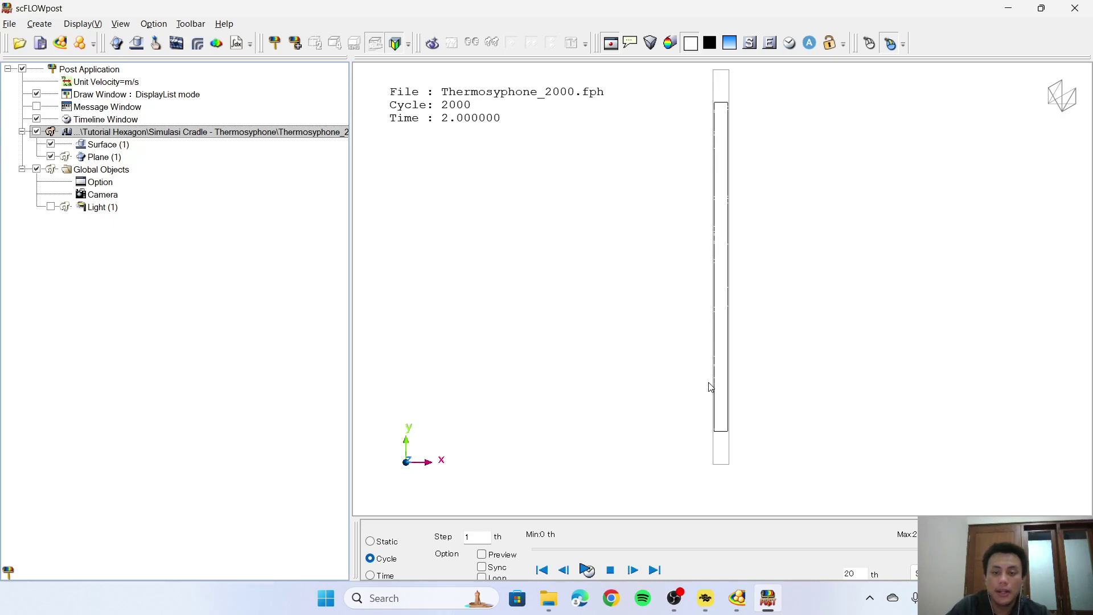
Display a painted Gas Volume Fraction (VOG) contour on Plane (1) and inspect it along the tube
click(103, 159)
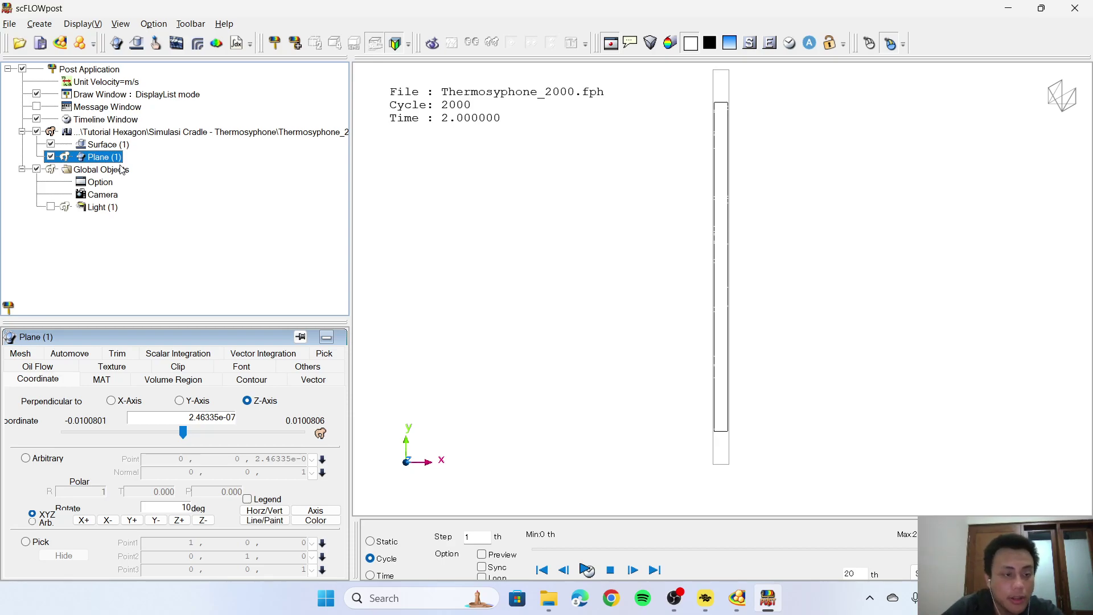
click(254, 381)
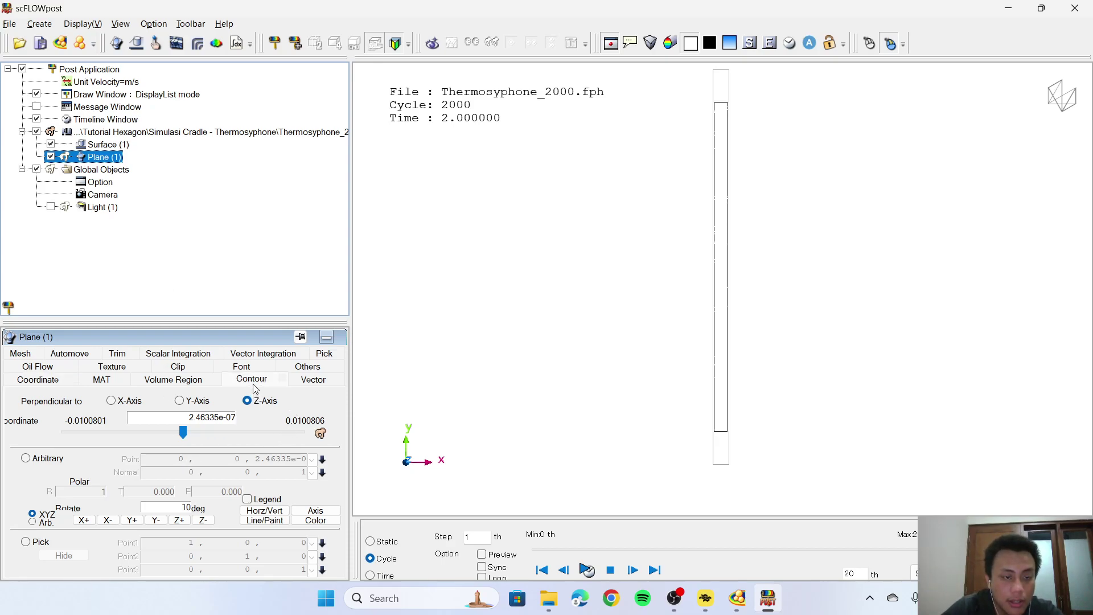
click(63, 399)
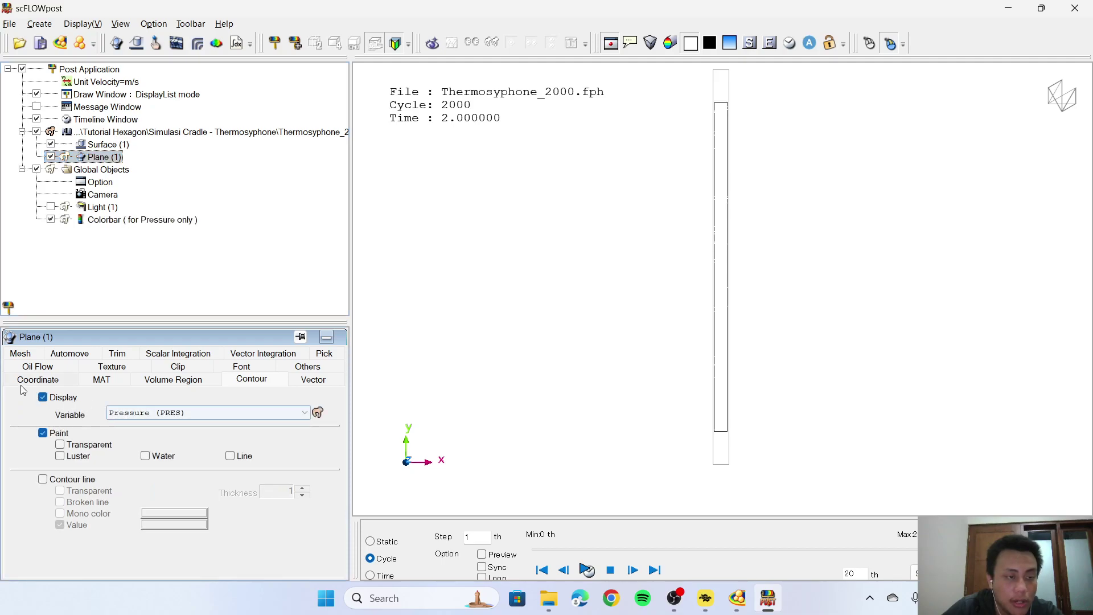
click(156, 415)
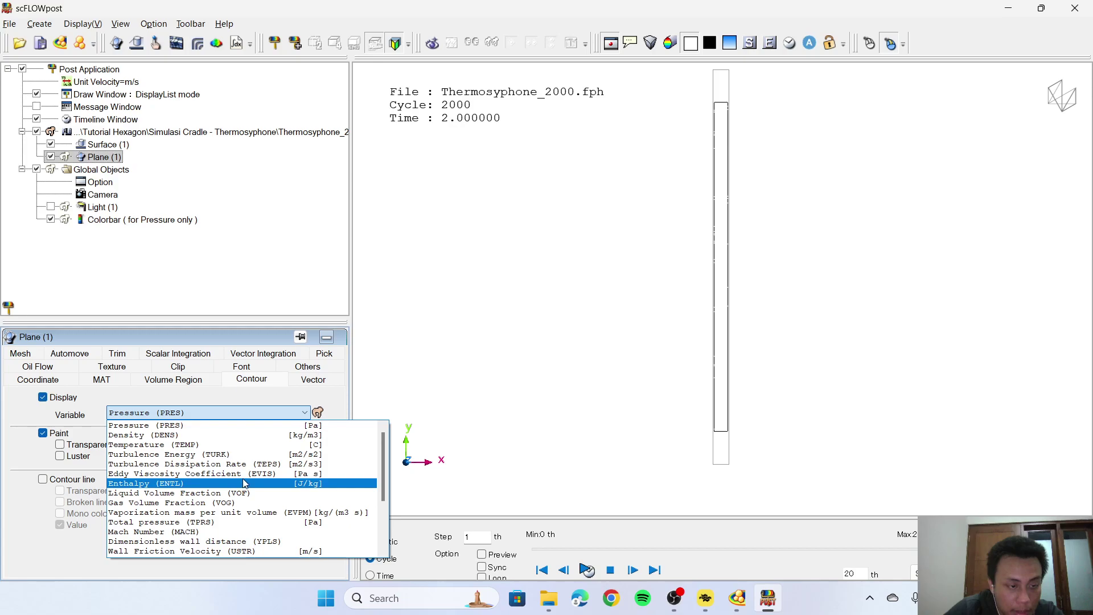
click(259, 504)
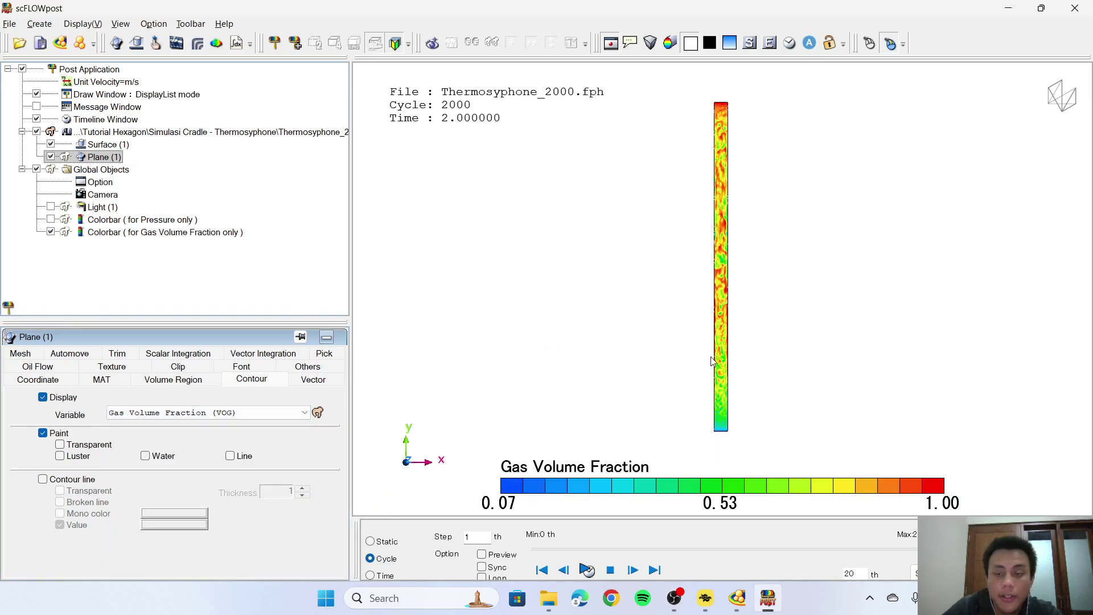
scroll(724, 115, up, 1)
scroll(724, 115, down, 2)
scroll(721, 120, up, 1)
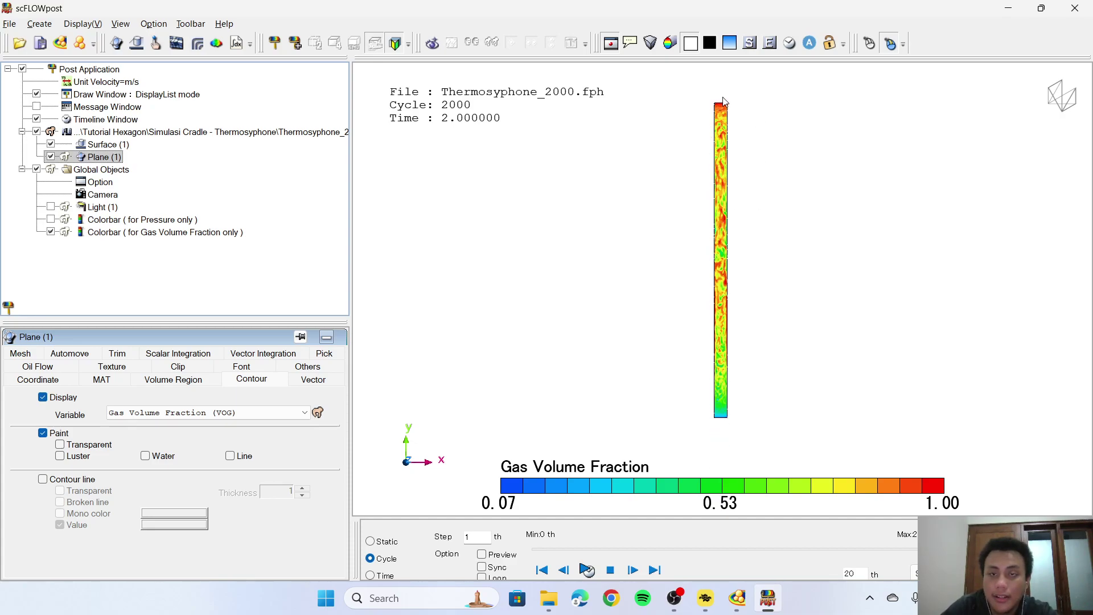
scroll(717, 278, up, 2)
scroll(711, 187, down, 1)
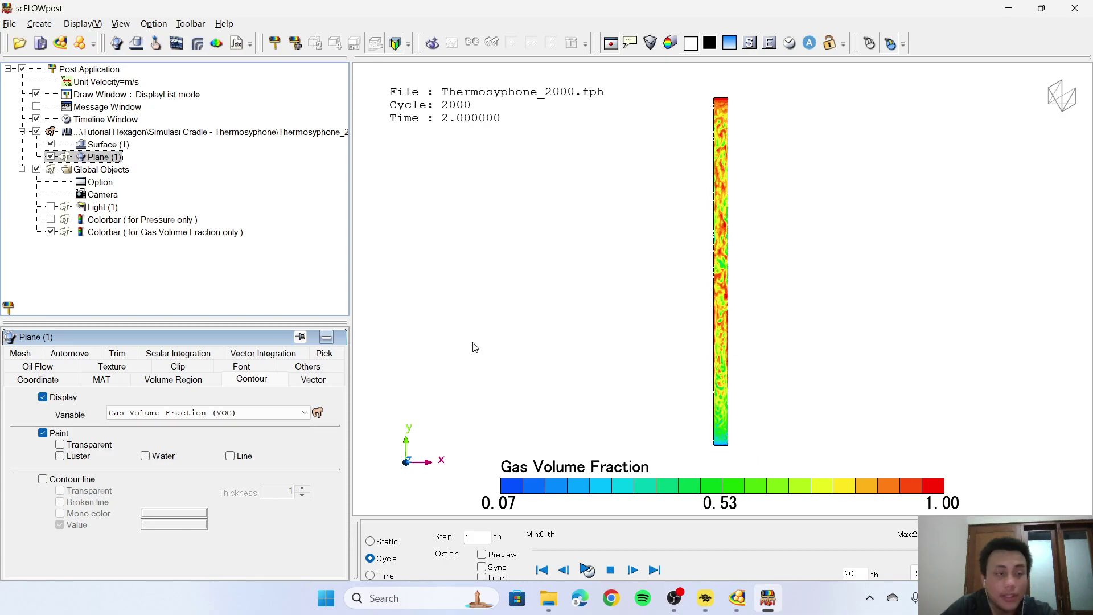
Fix the Gas Volume Fraction colorbar range to a maximum of 1 and a minimum of 0
click(207, 234)
click(147, 354)
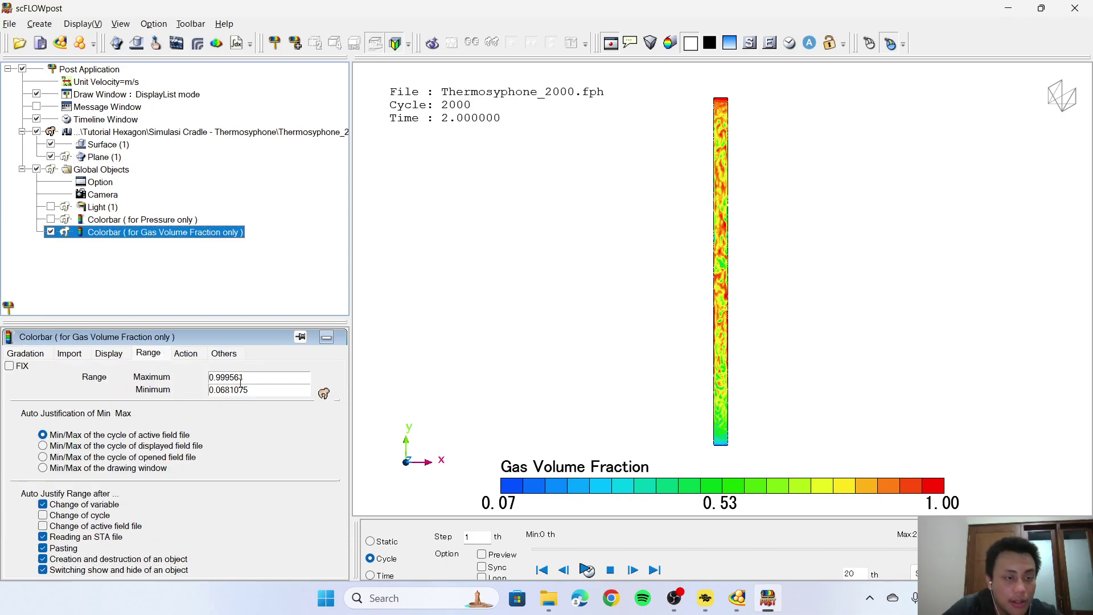
double_click(228, 377)
text(1)
drag(250, 392, 206, 386)
text(0)
click(22, 310)
scroll(734, 319, up, 1)
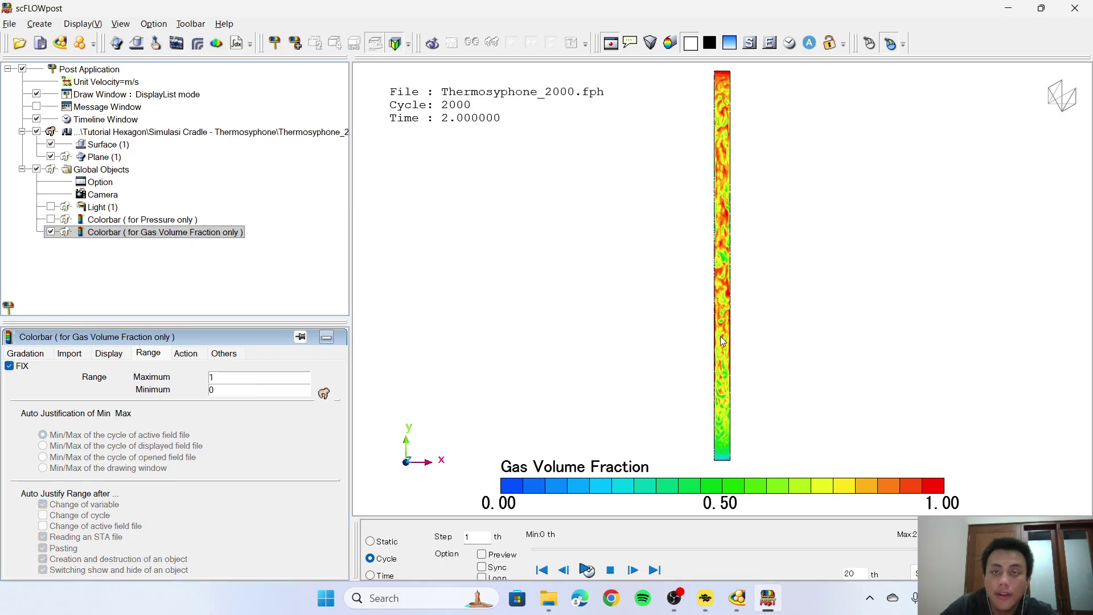
Set the displayed cycle of the thermosyphone results to cycle 0
click(126, 133)
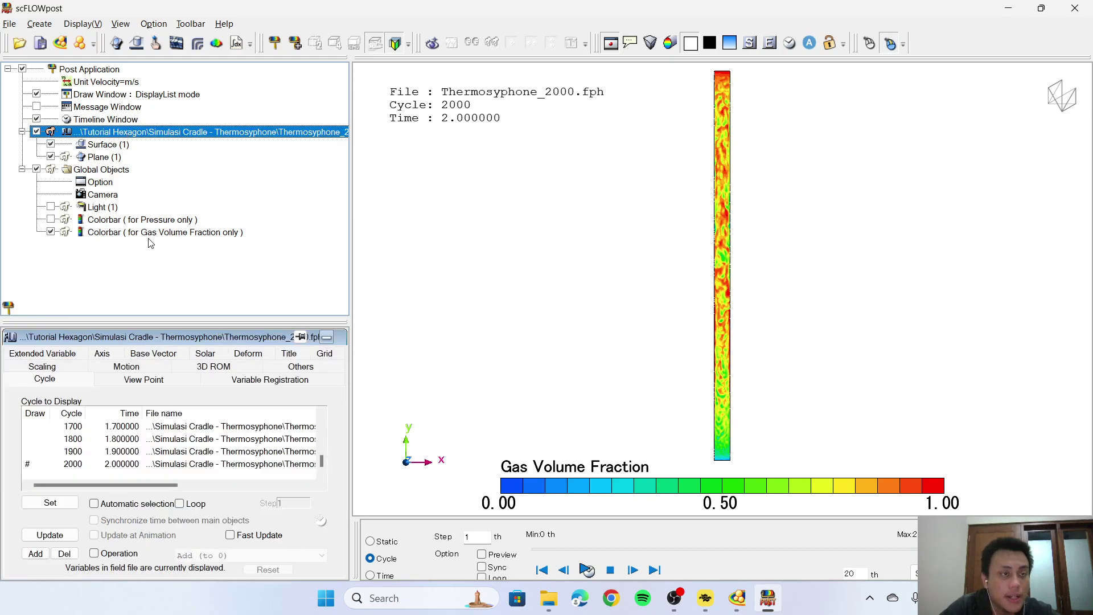
scroll(150, 451, up, 6)
click(145, 427)
click(50, 503)
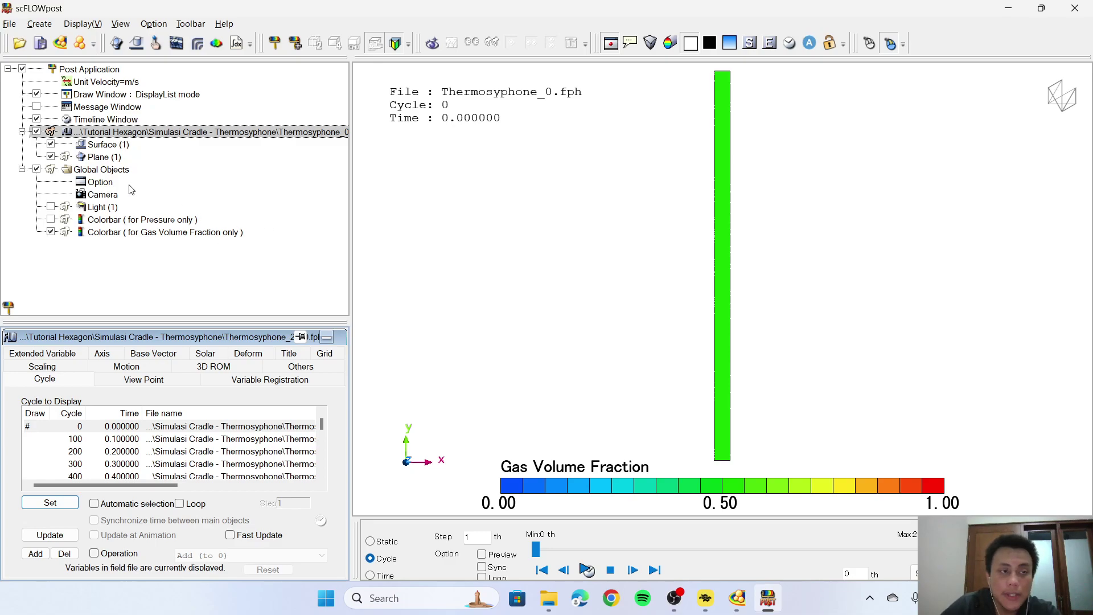
Set the camera output file to Thermosyphone in Documents > PT. Tensor > Tutorial Hexagon > Simulasi Cradle - Thermosyphone
click(108, 195)
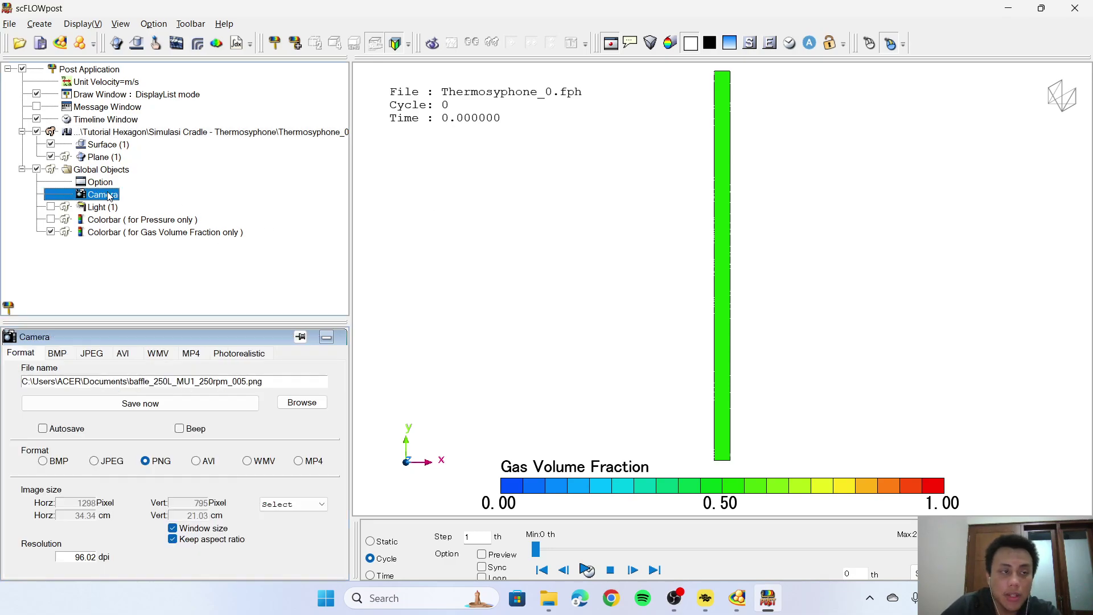
click(302, 403)
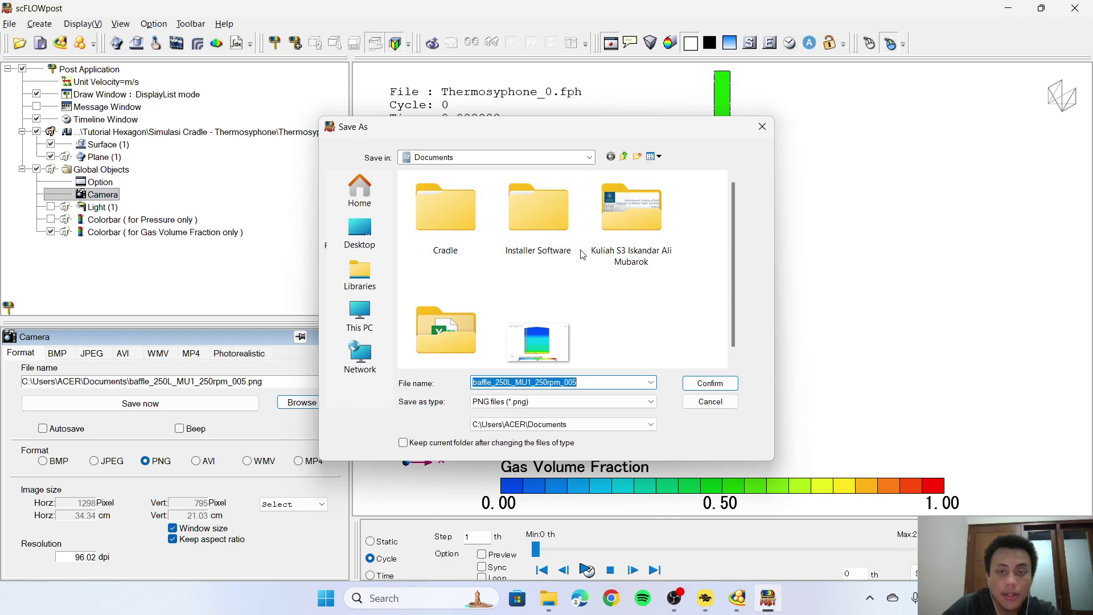
double_click(446, 330)
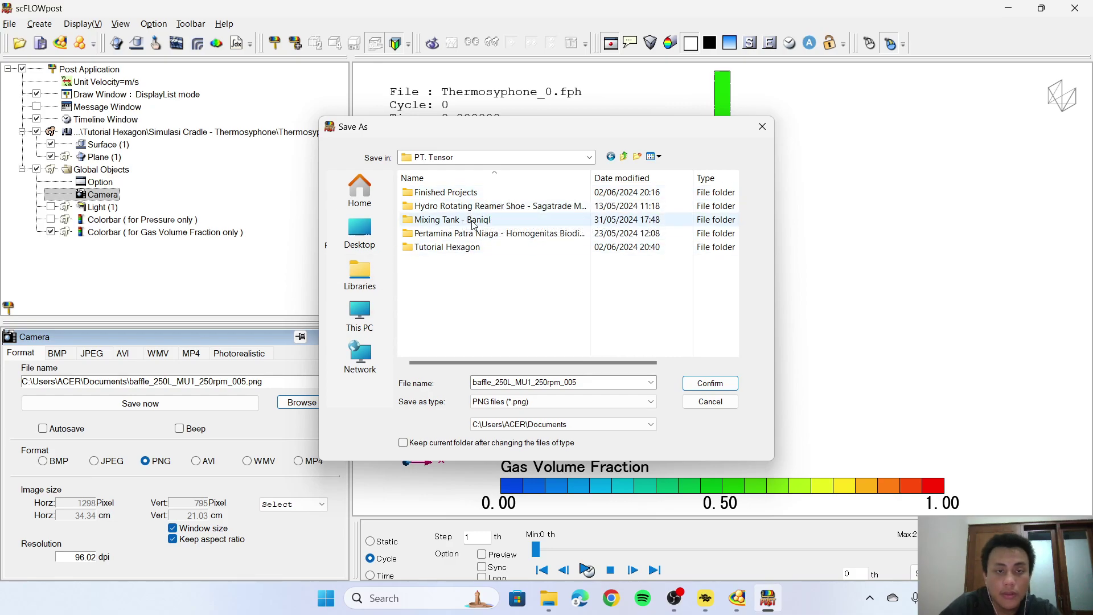
double_click(470, 248)
click(470, 226)
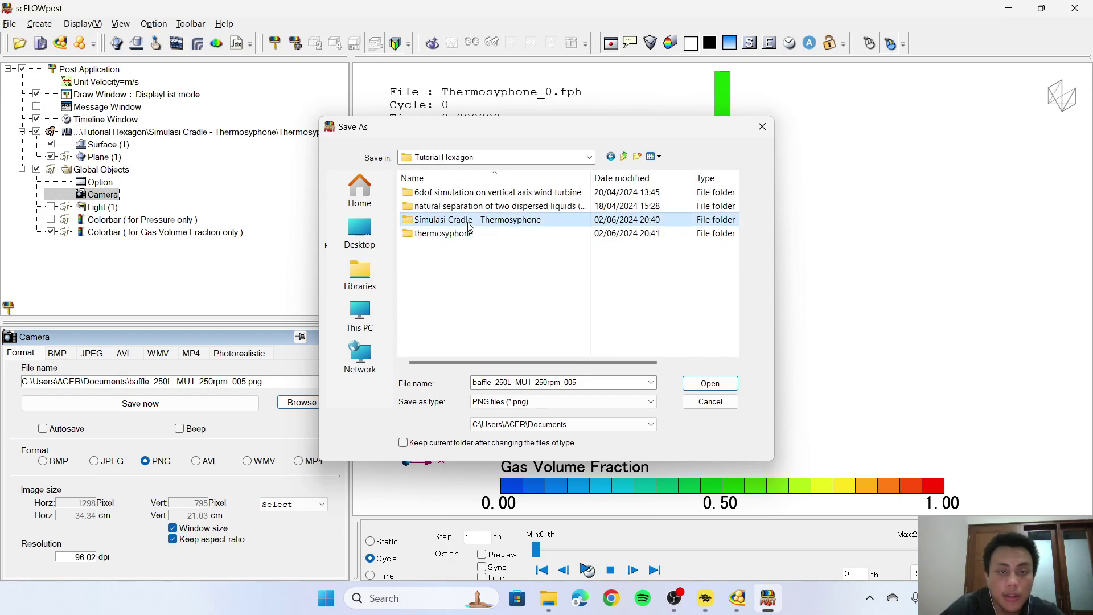
double_click(470, 225)
double_click(601, 382)
text(Thermosyphone)
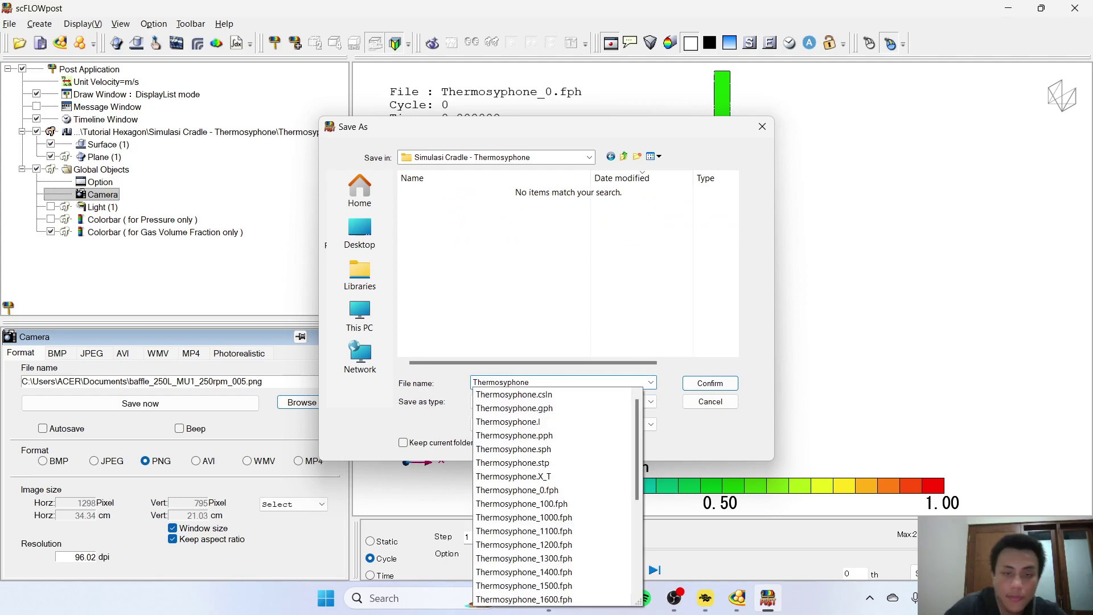
click(505, 387)
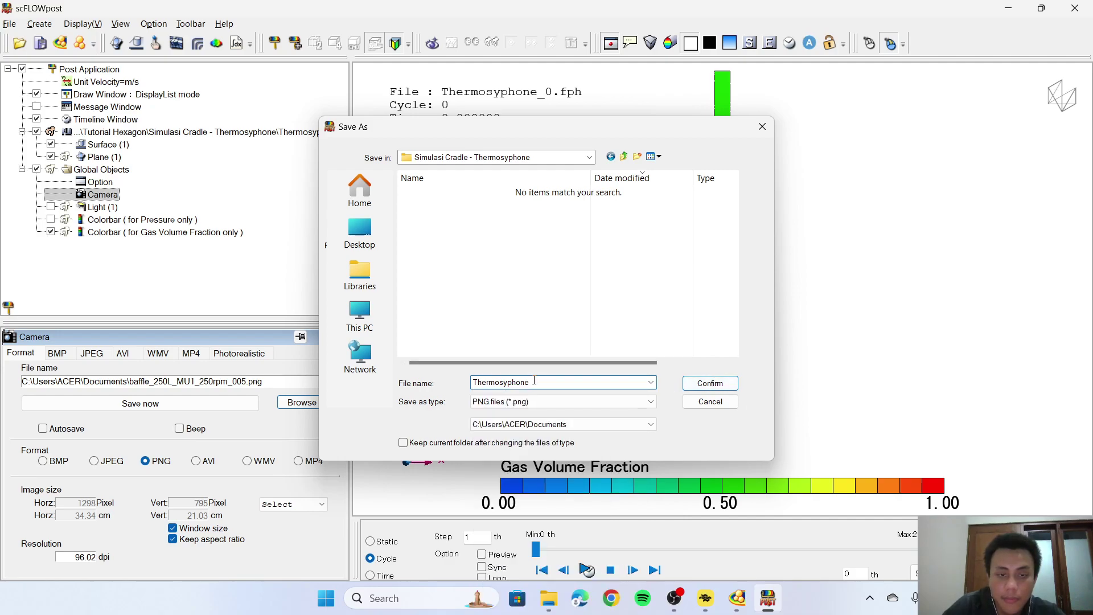
drag(534, 381, 412, 381)
click(709, 383)
Set the camera format to MP4, start the video capture and bring up the result file's cycle settings
click(298, 460)
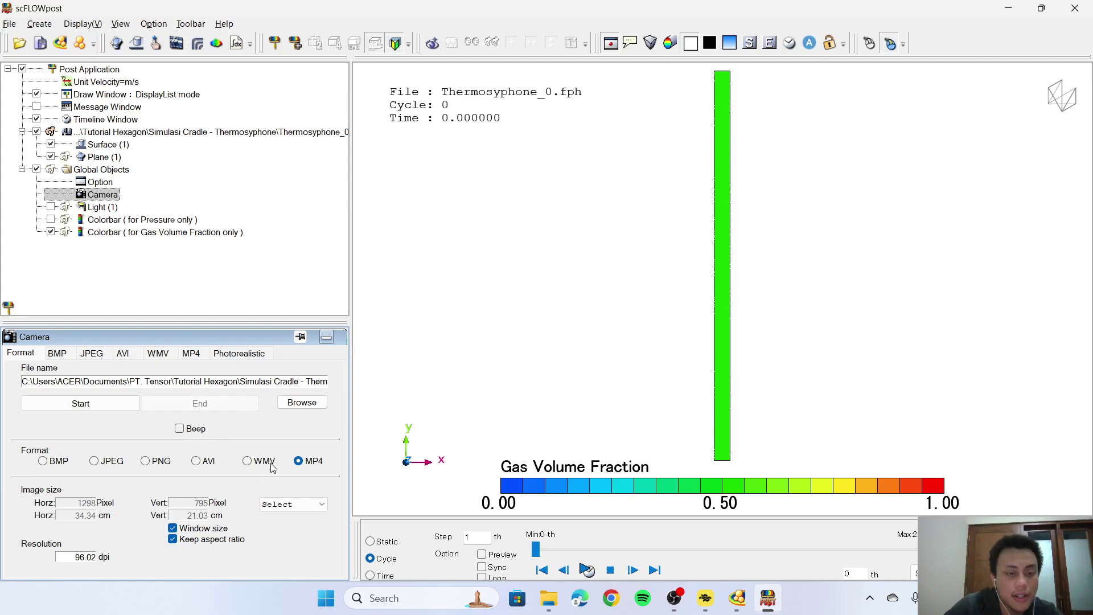
click(80, 403)
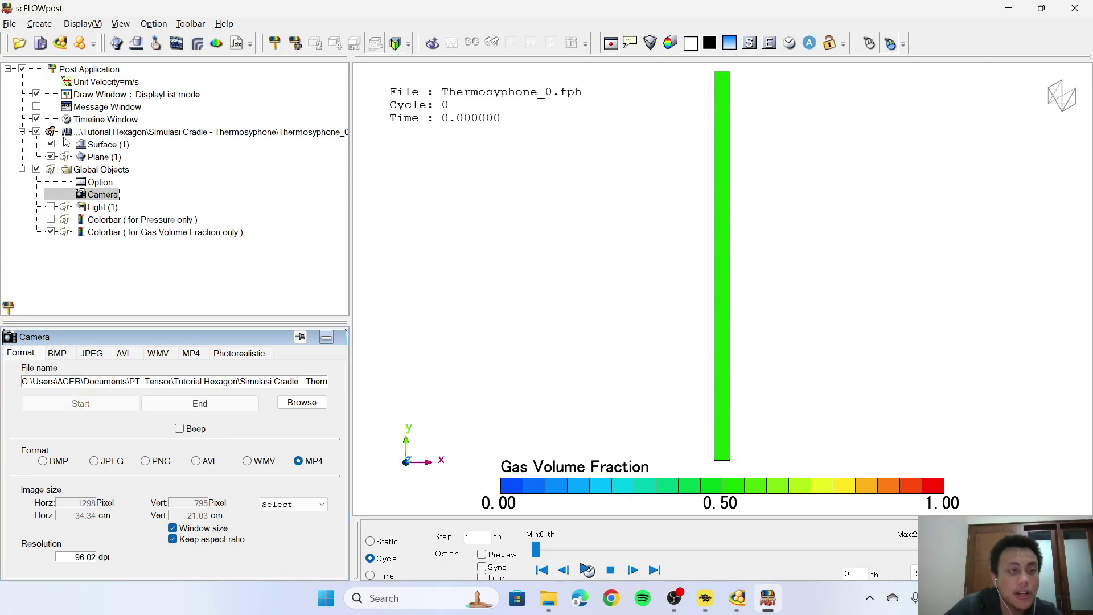
click(110, 133)
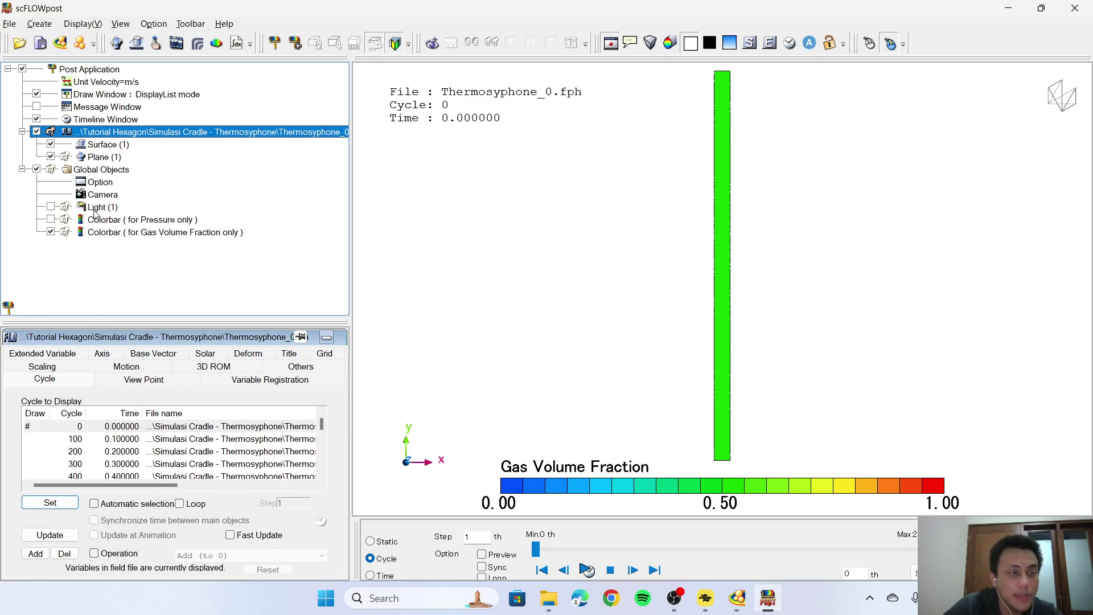